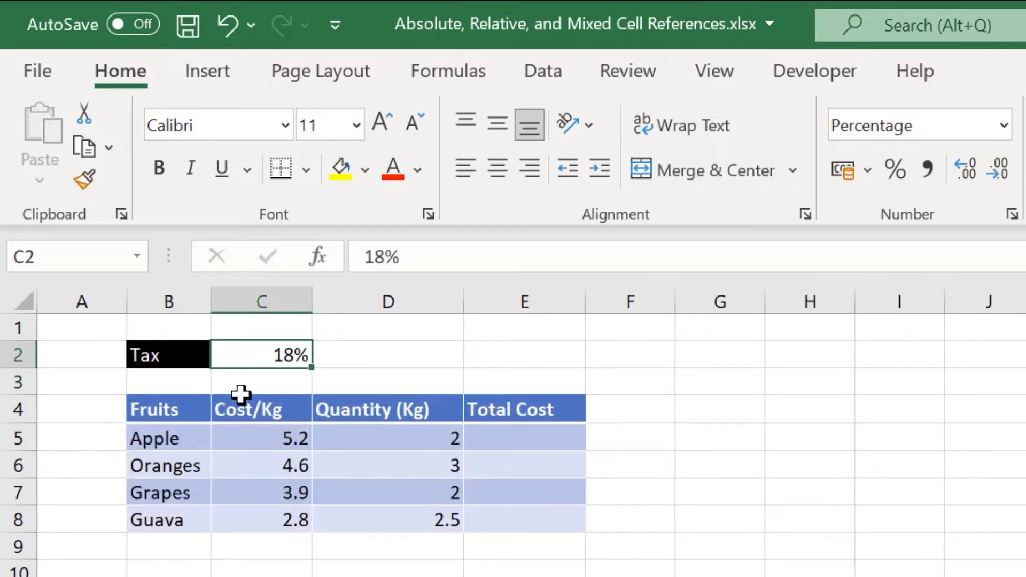
- Review the Fruits, Cost/Kg, Quantity (Kg) and Total Cost columns, and the Apple cells in row 5
drag(170, 409, 169, 516)
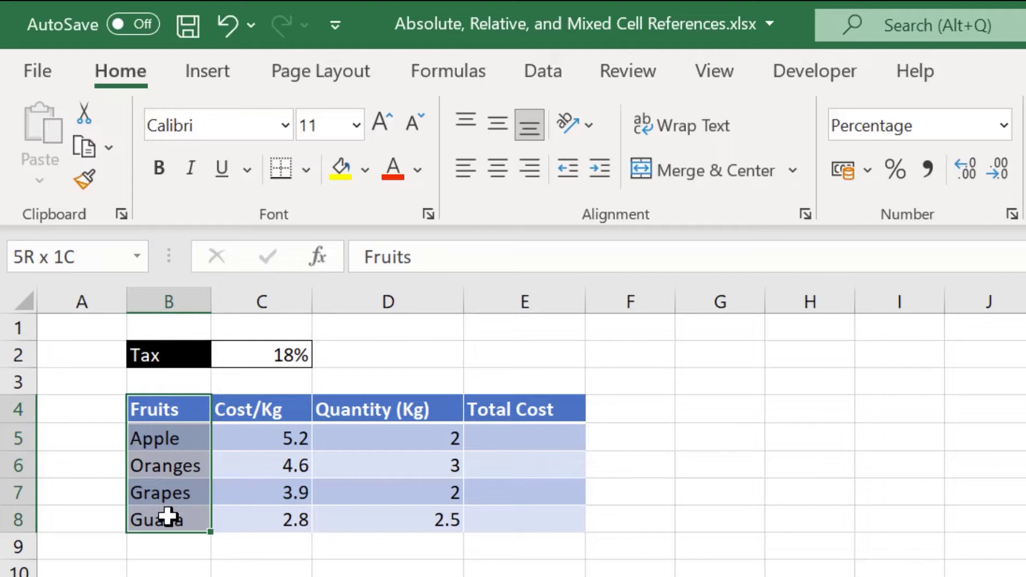
drag(277, 409, 283, 517)
drag(416, 403, 420, 513)
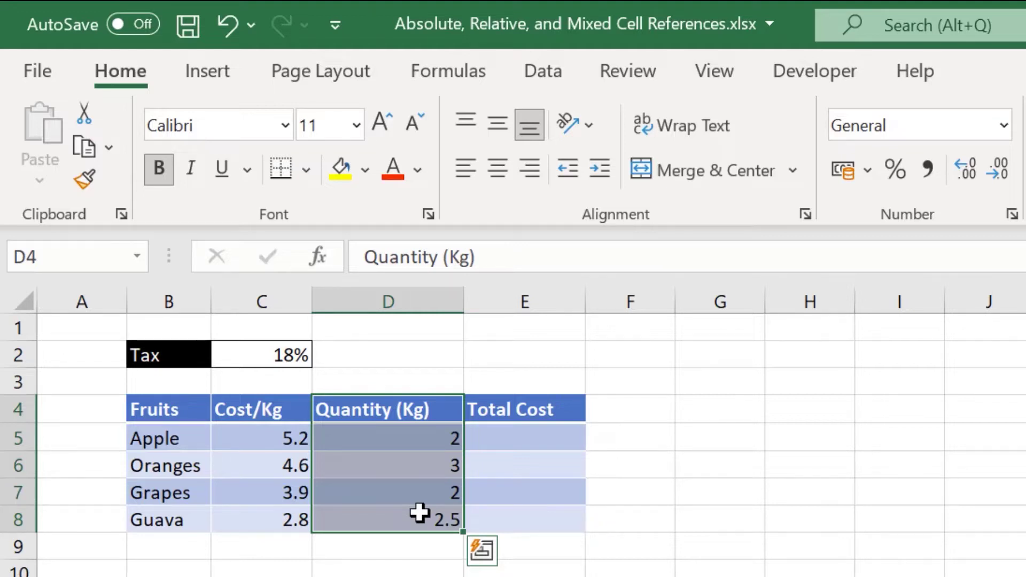
drag(540, 427, 542, 518)
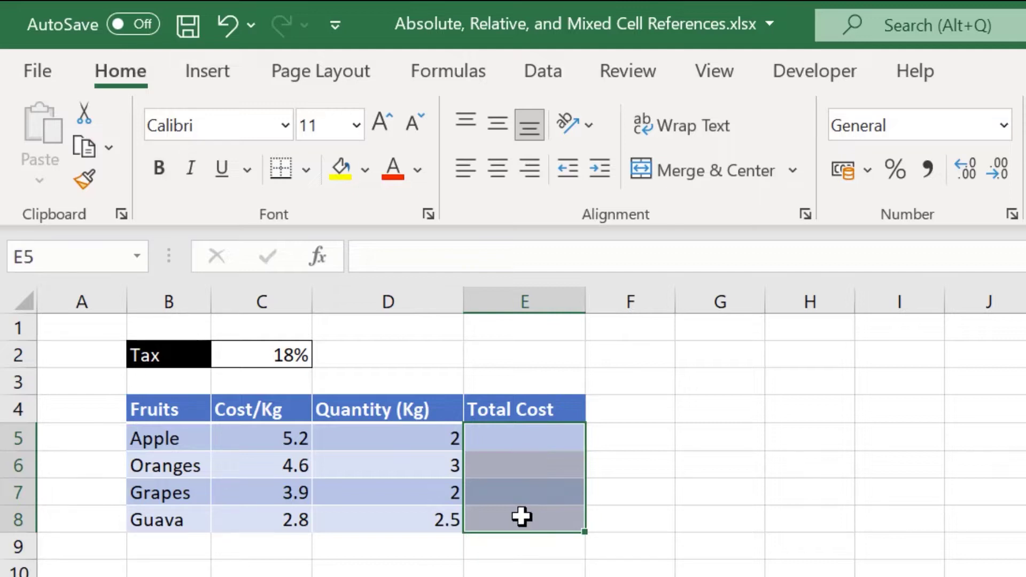
click(522, 444)
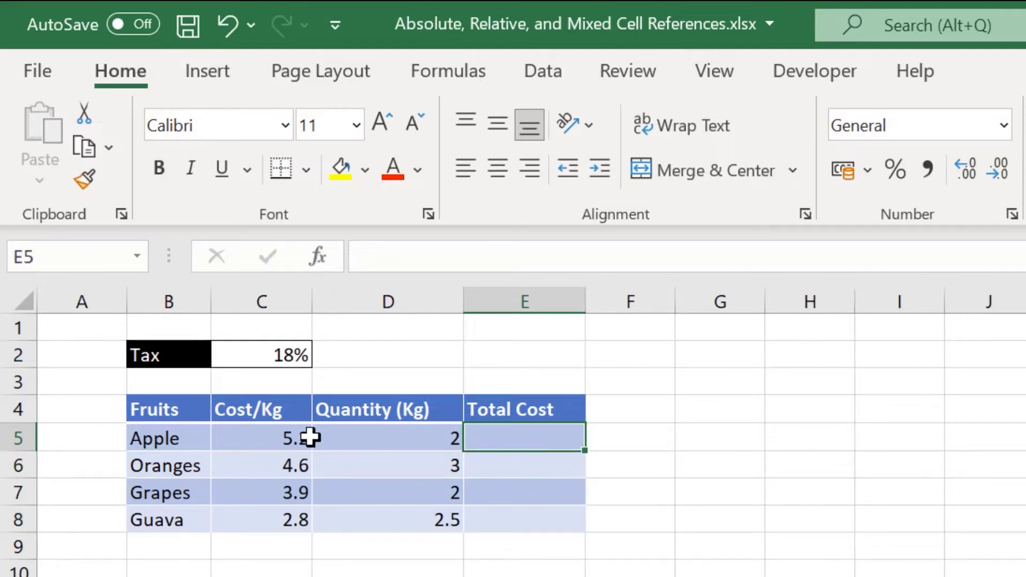
click(274, 439)
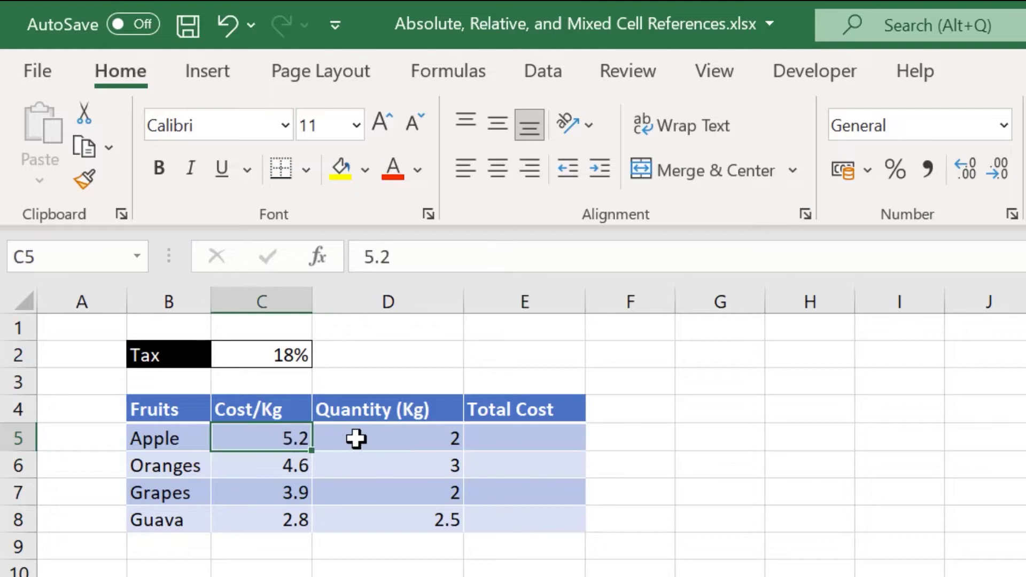
click(386, 438)
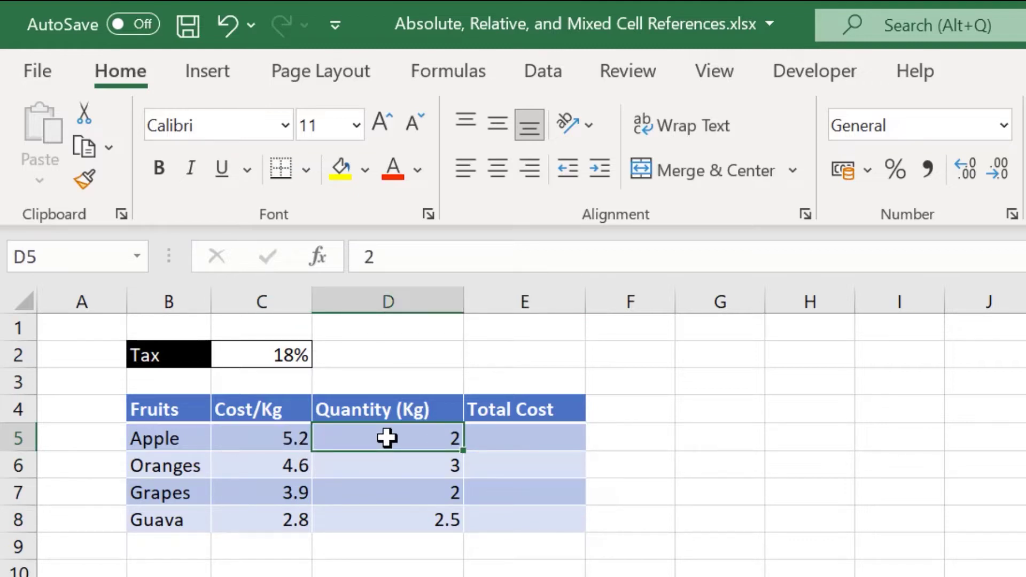
- Enter the formula =C5*D5 in cell E5 to calculate the total cost of Apple
click(508, 434)
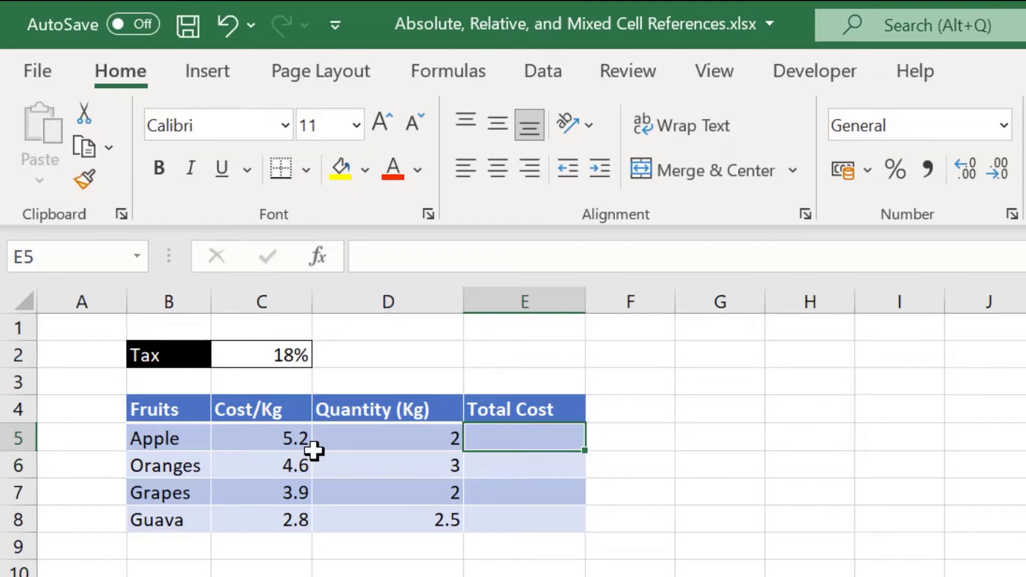
text(=)
click(272, 442)
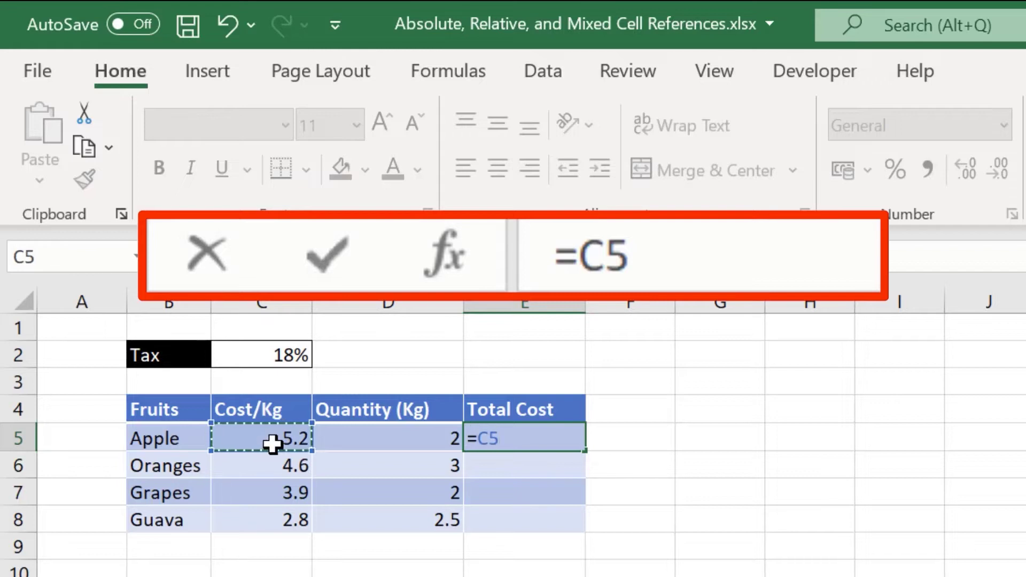
text(*)
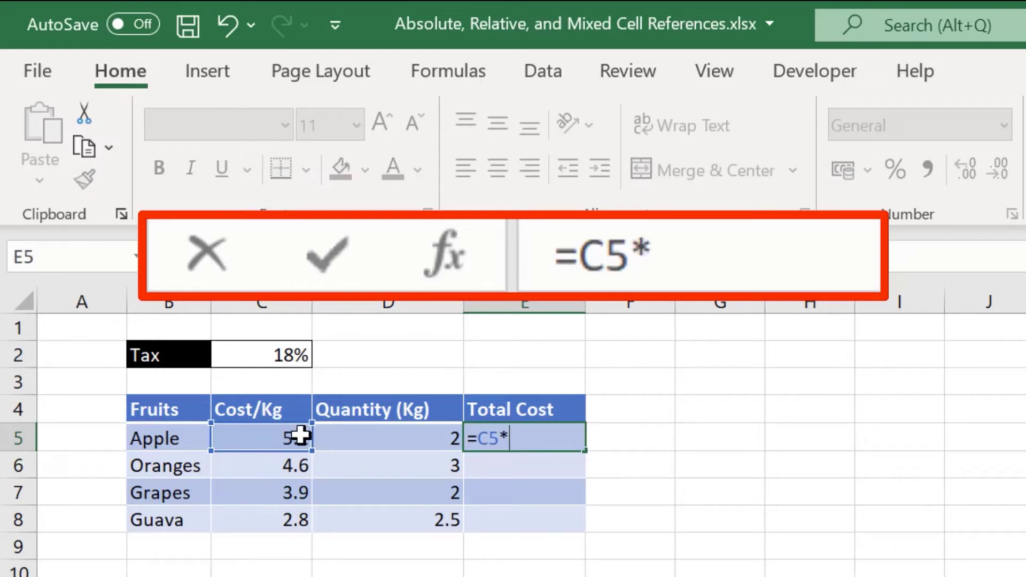
click(356, 431)
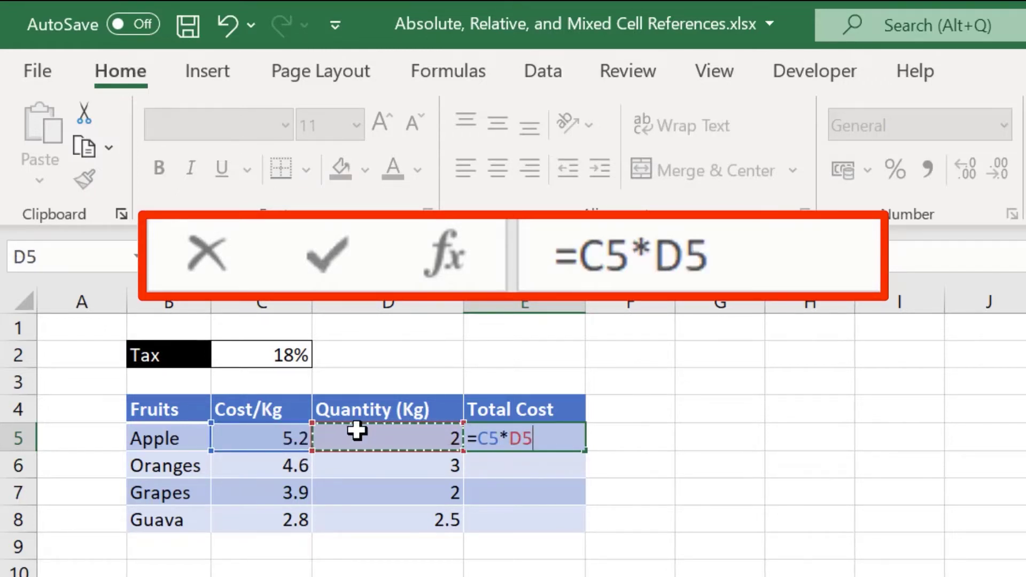
key(Return)
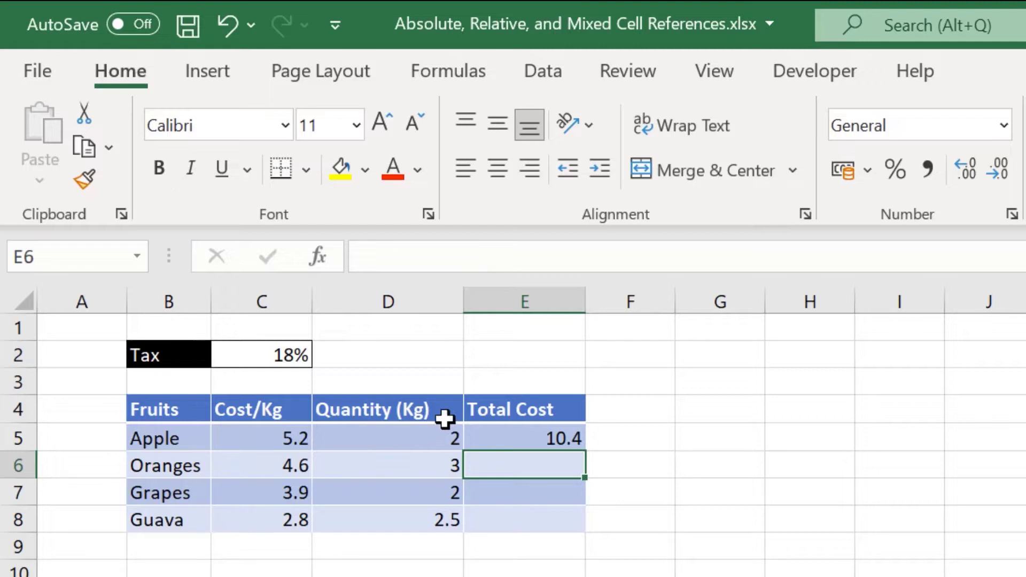
- Copy the Apple total cost formula from E5 and paste it into E6:E8
drag(520, 472, 524, 514)
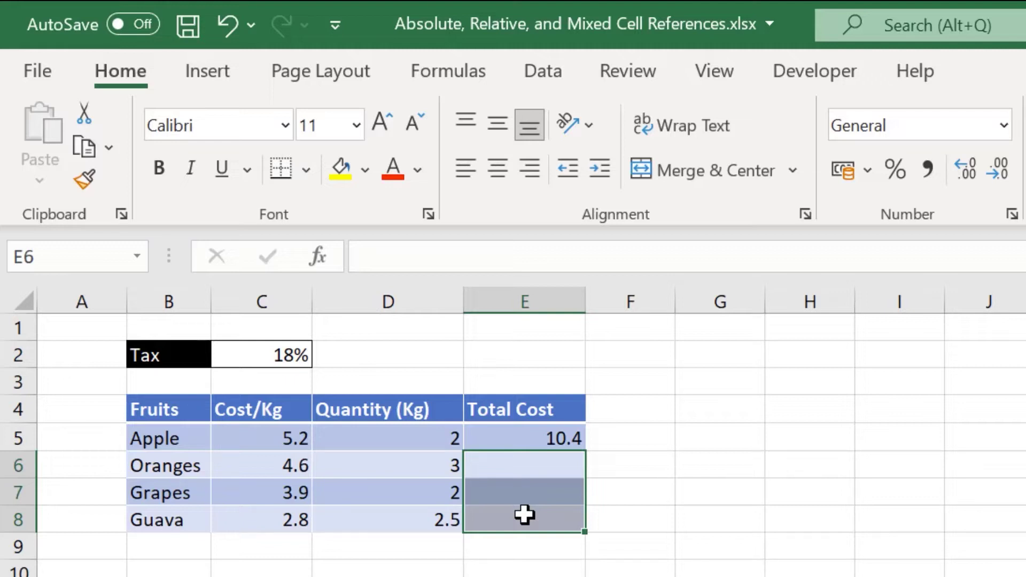
click(531, 437)
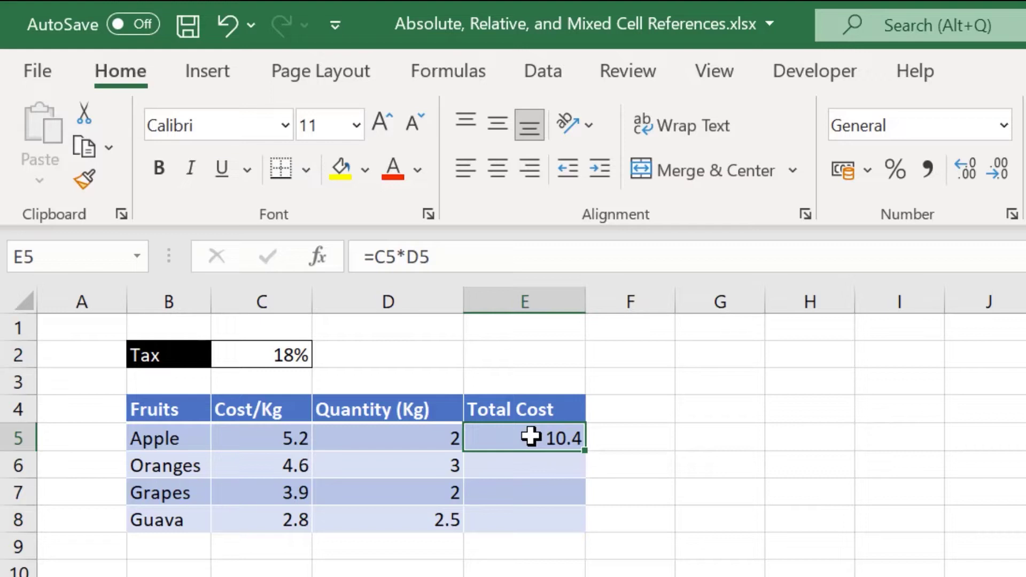
key(ctrl+c)
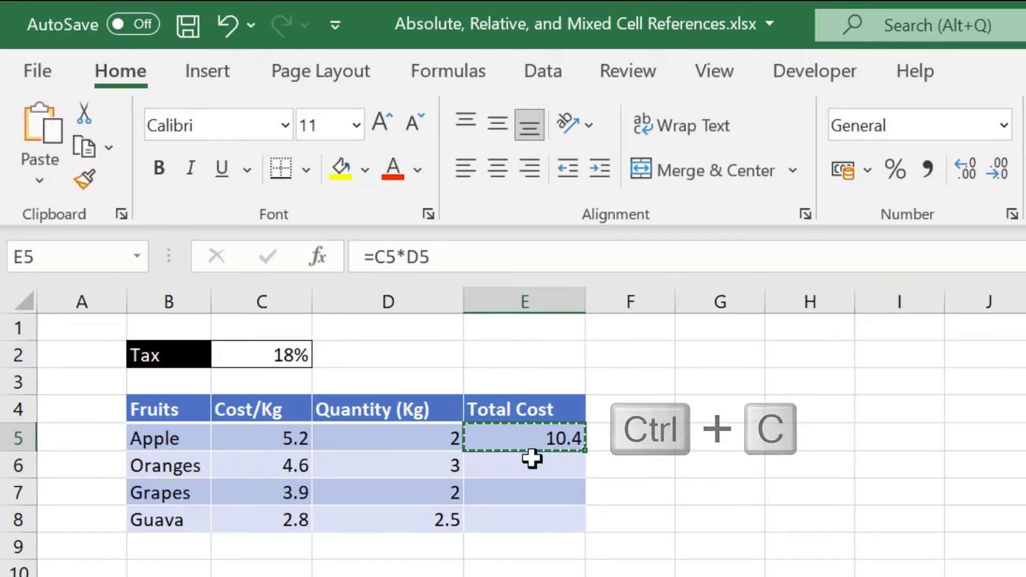
drag(531, 460, 529, 515)
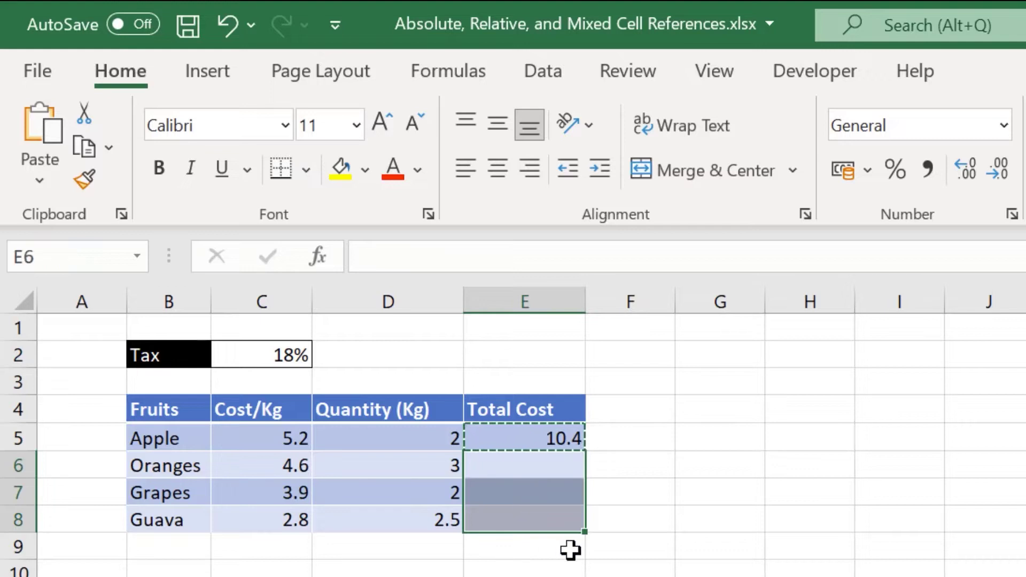
key(ctrl+v)
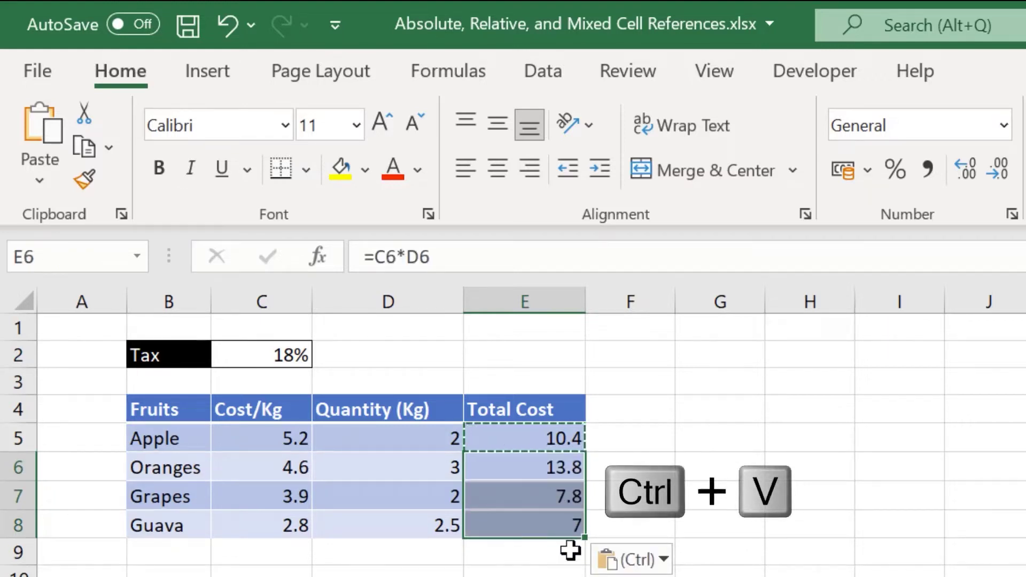
- Clear the formulas in E6:E8 and autofill the E5 formula down through E8
drag(531, 467, 538, 533)
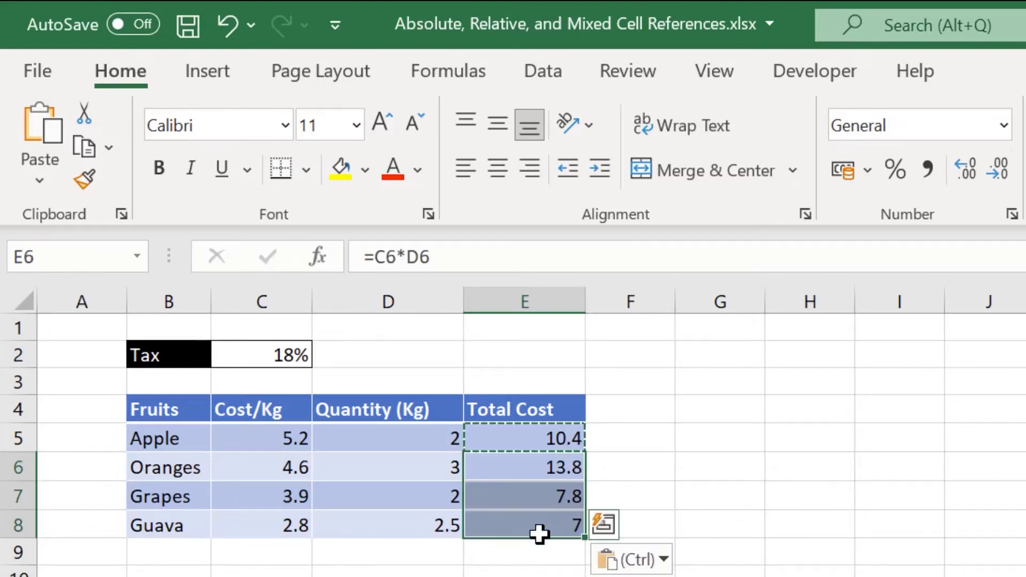
key(Delete)
click(538, 432)
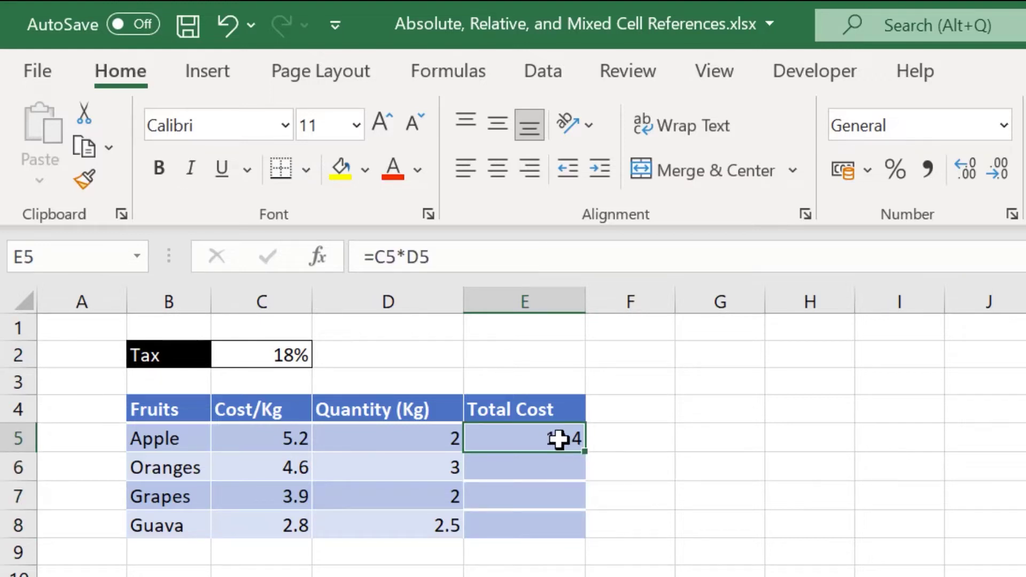
double_click(584, 453)
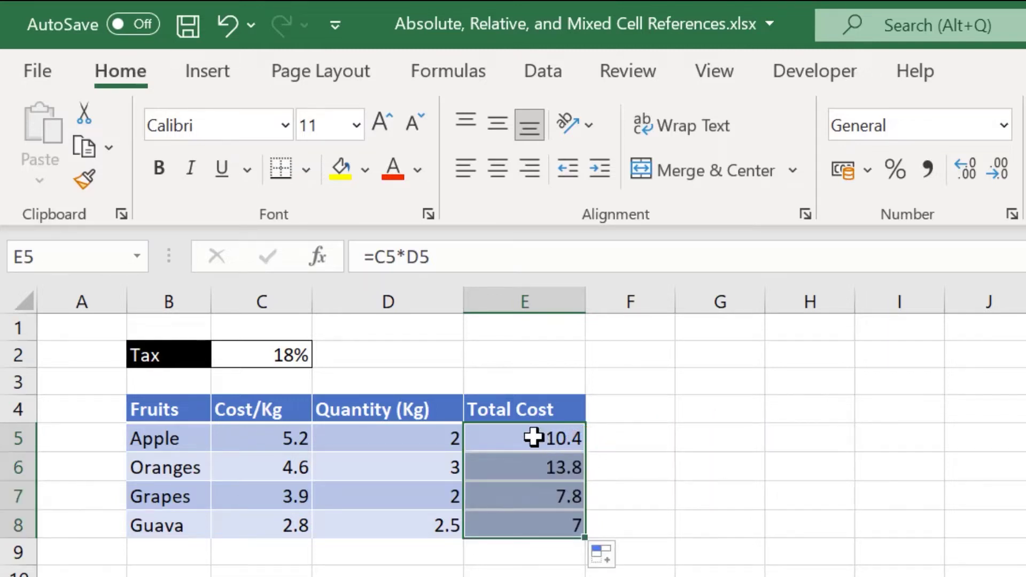
- Inspect the Total Cost formulas in E5 through E8 and the cost and quantity cells each one references
click(547, 527)
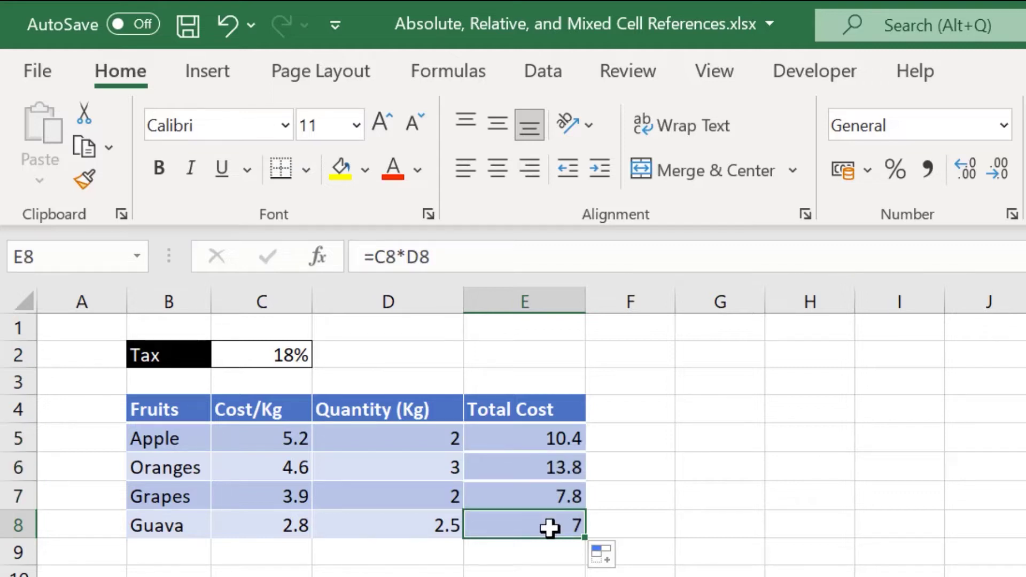
click(520, 433)
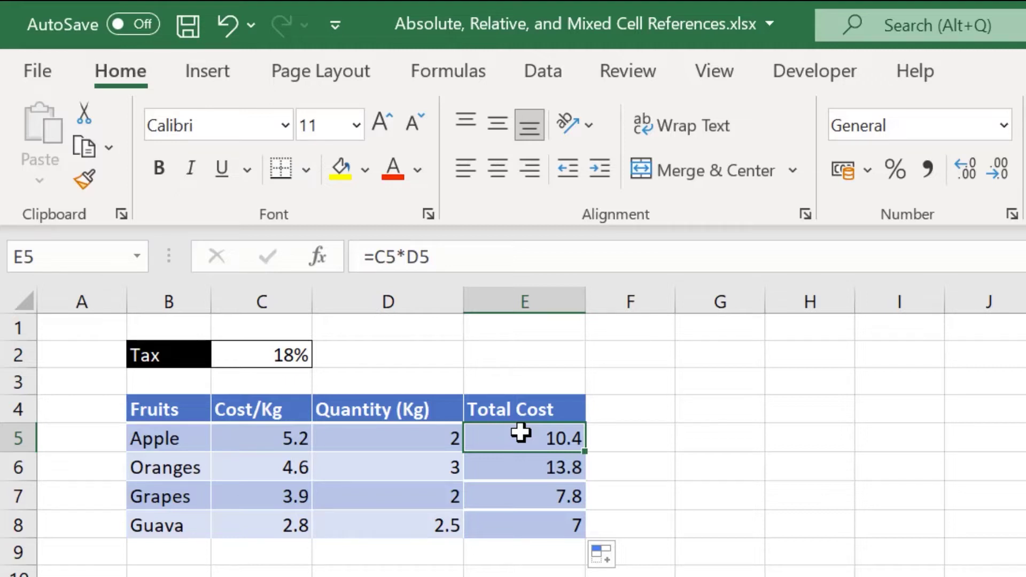
key(F2)
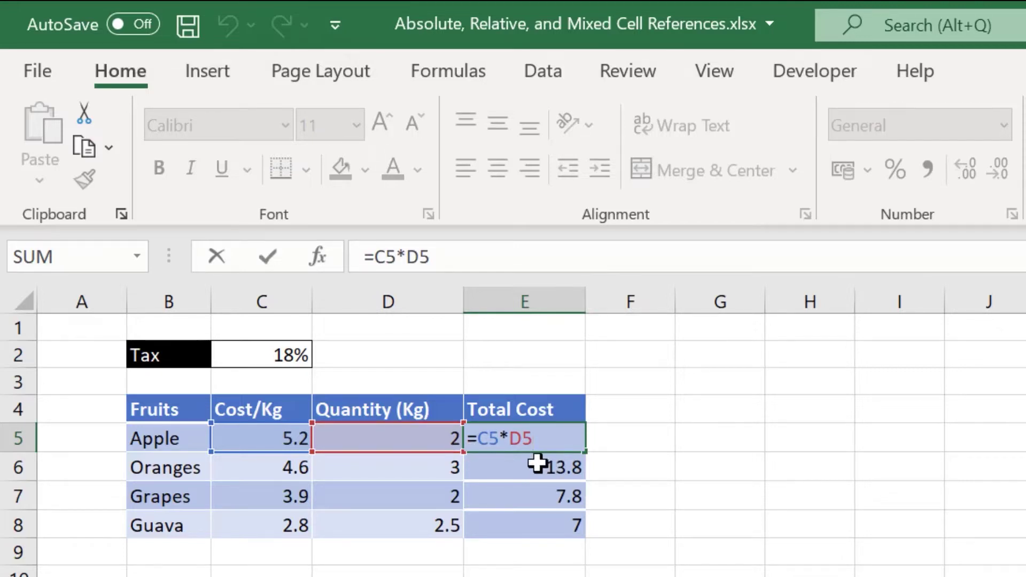
key(ctrl+Return)
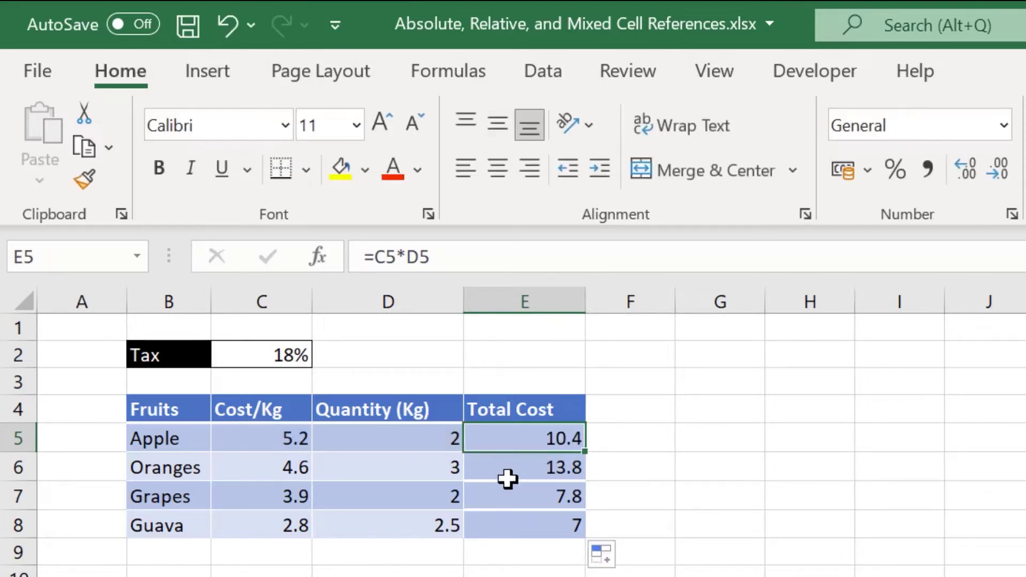
click(520, 469)
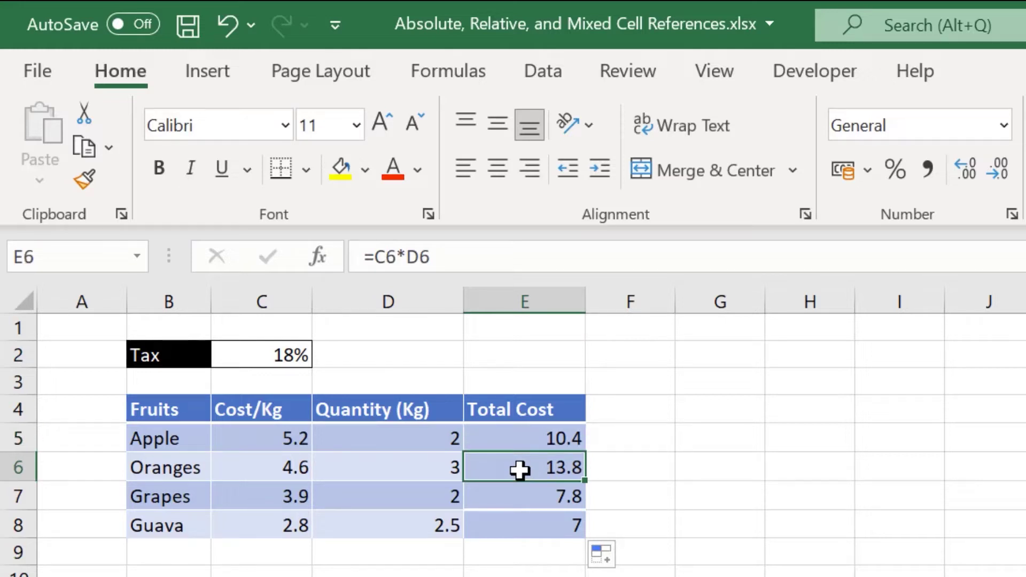
key(F2)
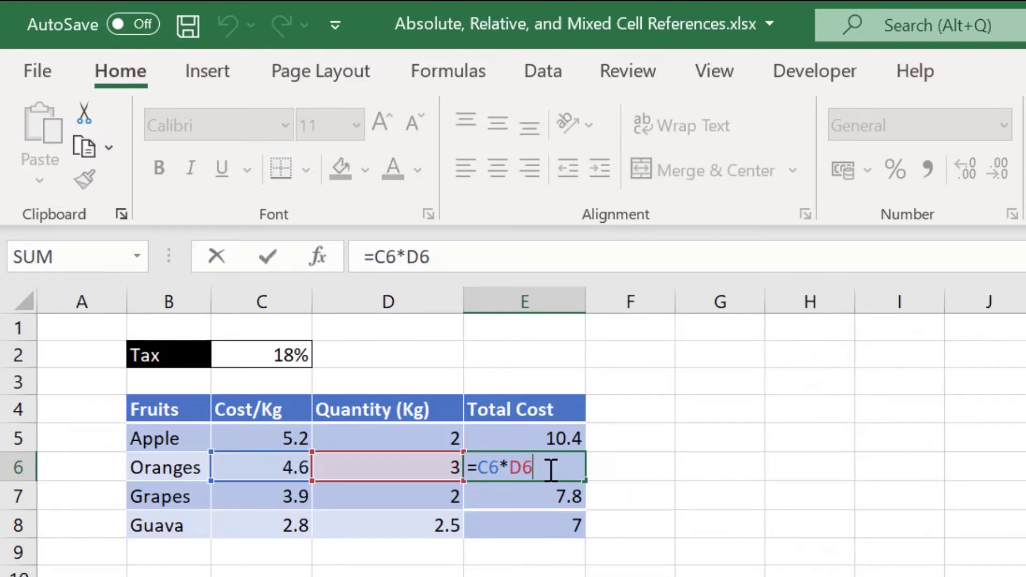
key(Return)
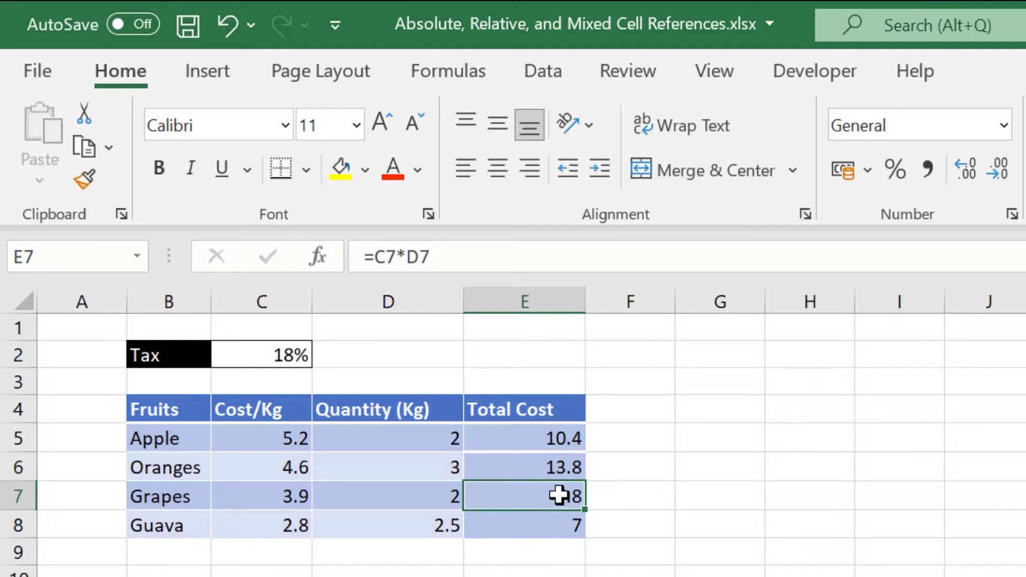
double_click(560, 495)
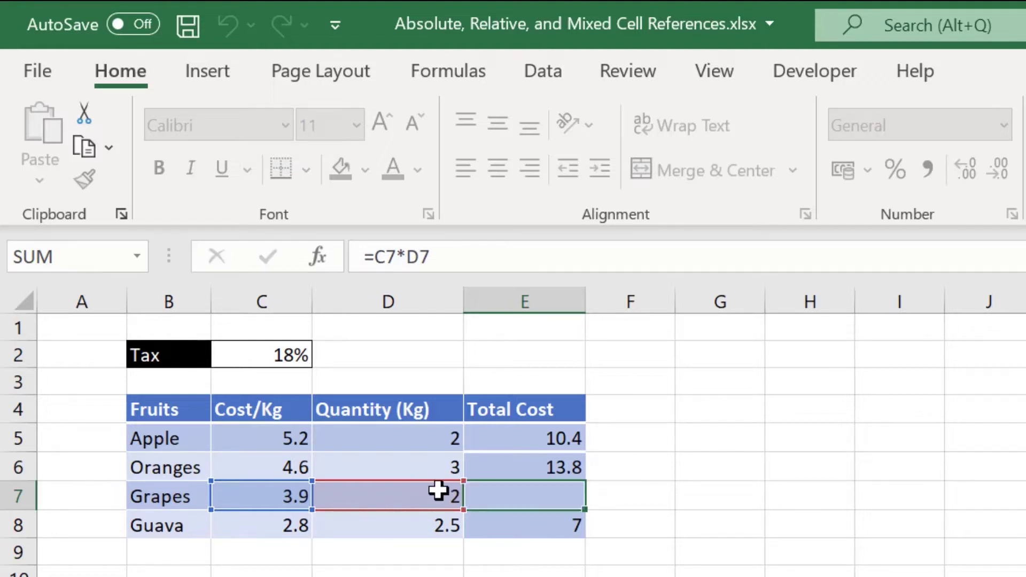
key(Escape)
double_click(533, 523)
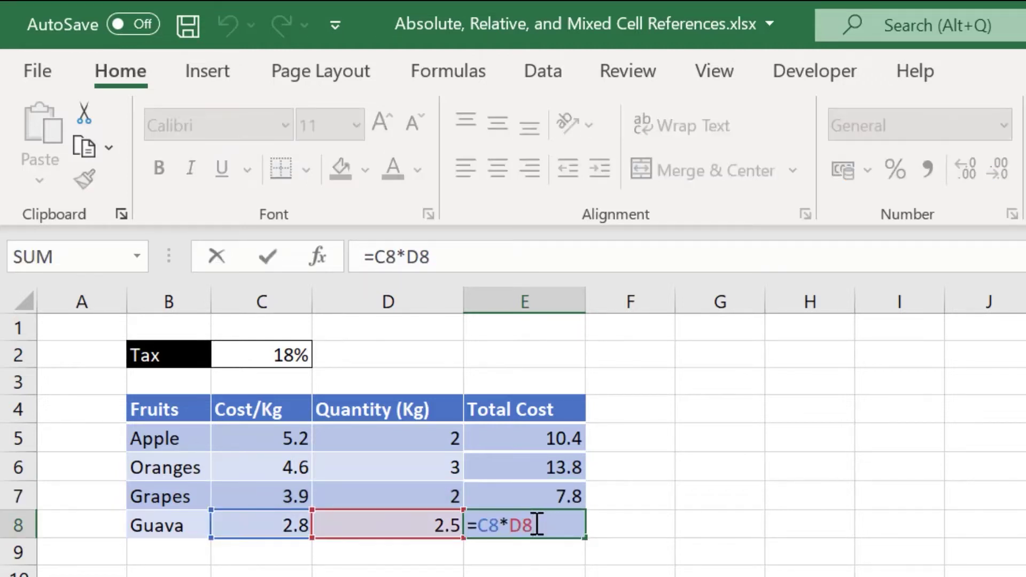
key(Escape)
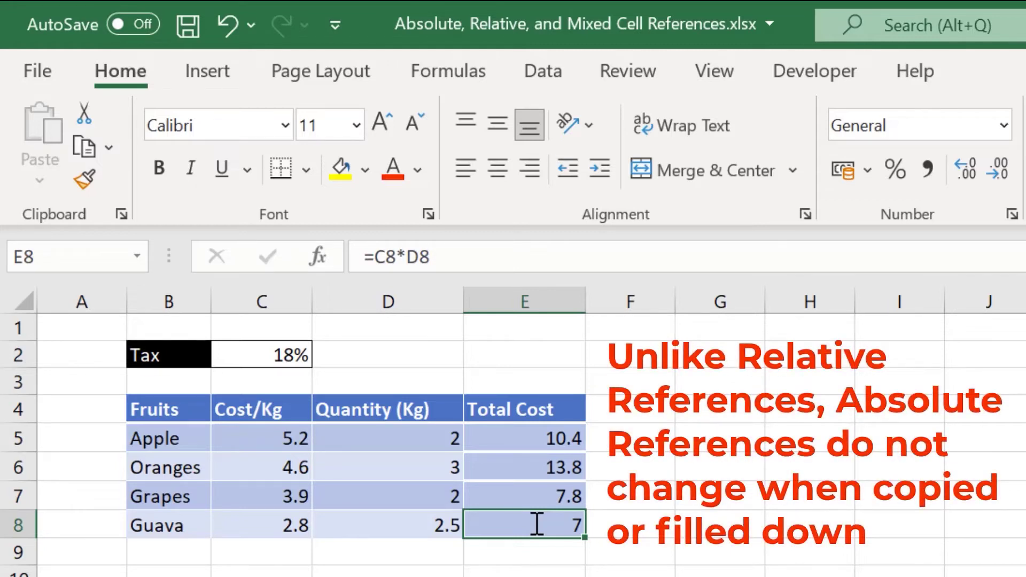
drag(527, 435, 529, 524)
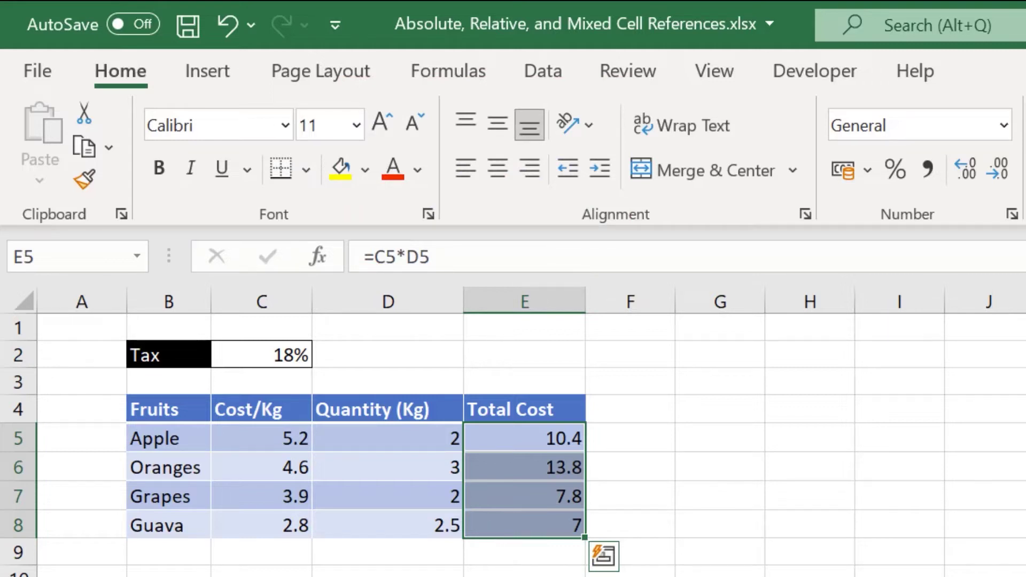
drag(529, 442, 535, 528)
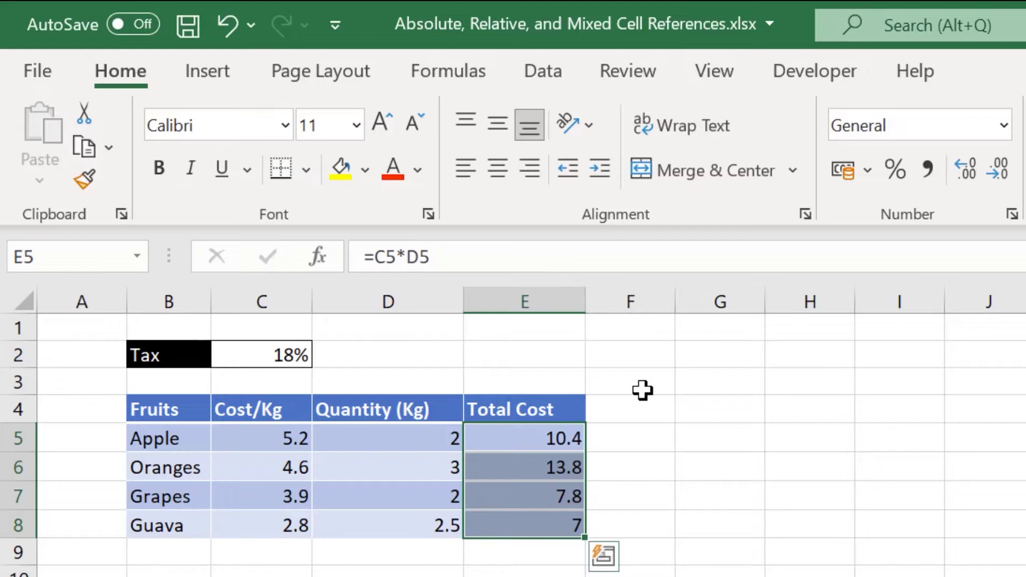
- Copy the Total Cost column E4:E8 to F4 with its formatting, and clear the cells below the copied header, F5:F9
click(611, 408)
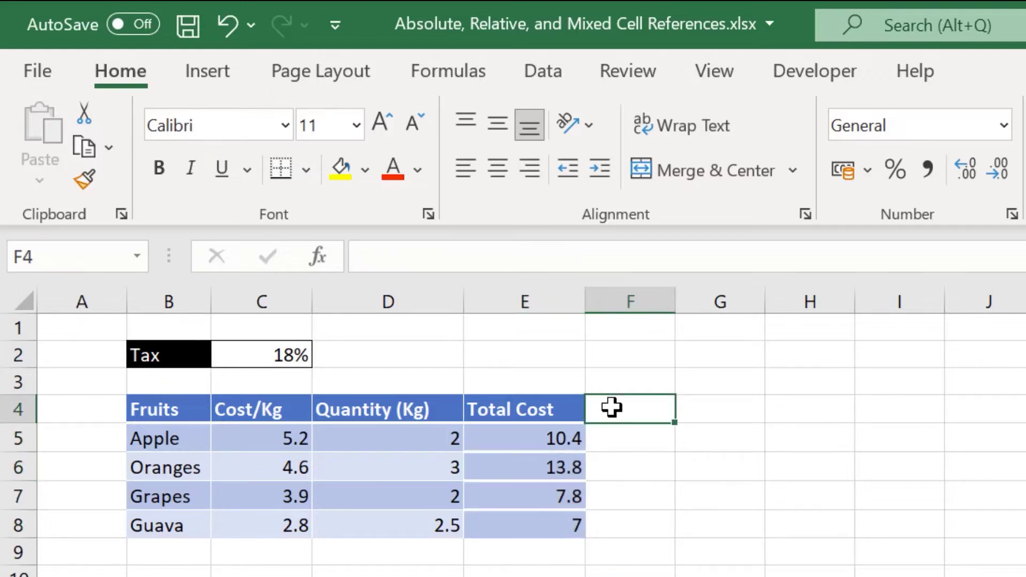
drag(529, 408, 529, 518)
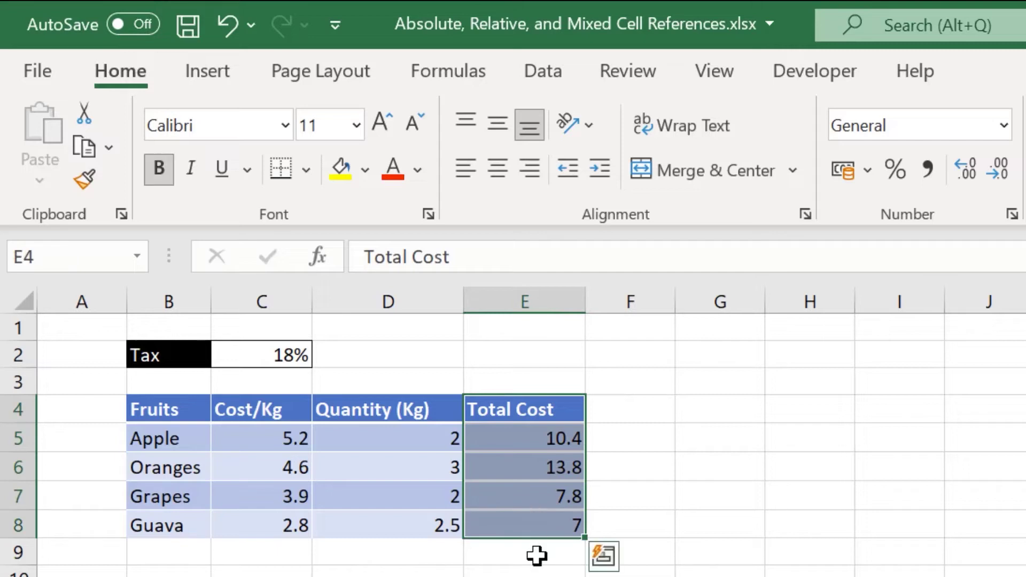
key(ctrl+c)
click(625, 407)
key(ctrl+v)
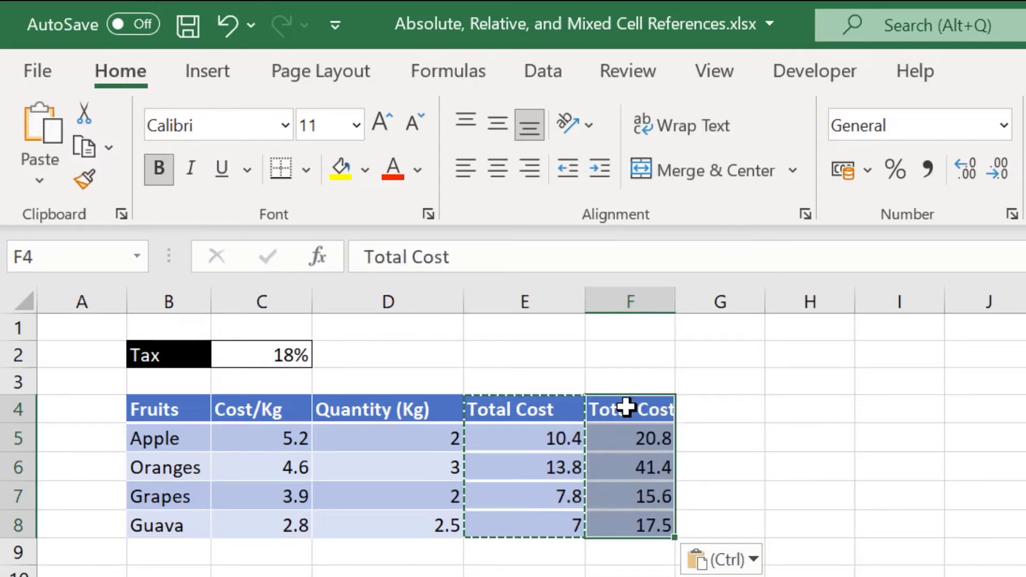
drag(630, 428, 625, 549)
key(Delete)
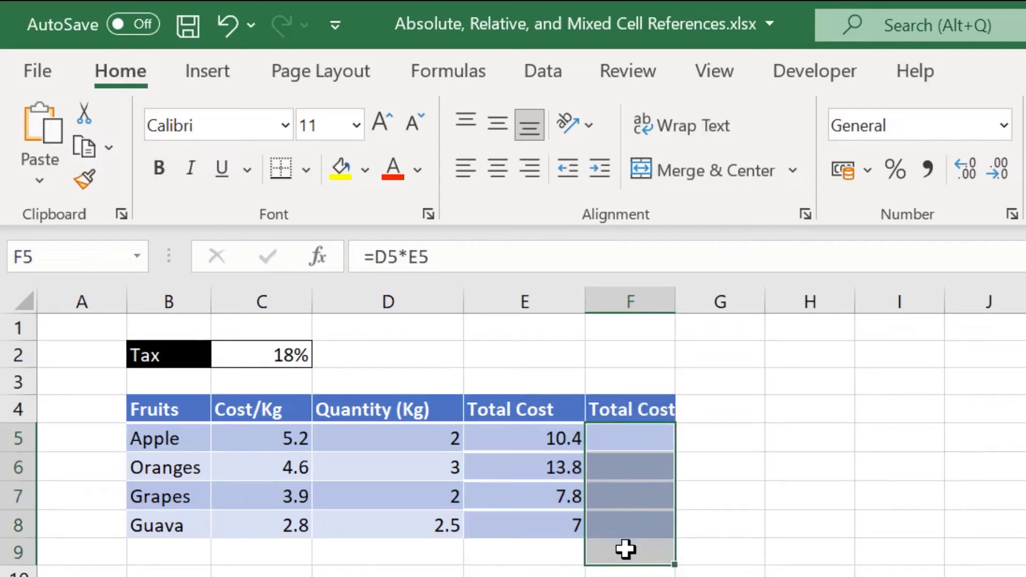
- Rename the header in F4 to "Cost after Tax" and widen column F to fit it
click(614, 410)
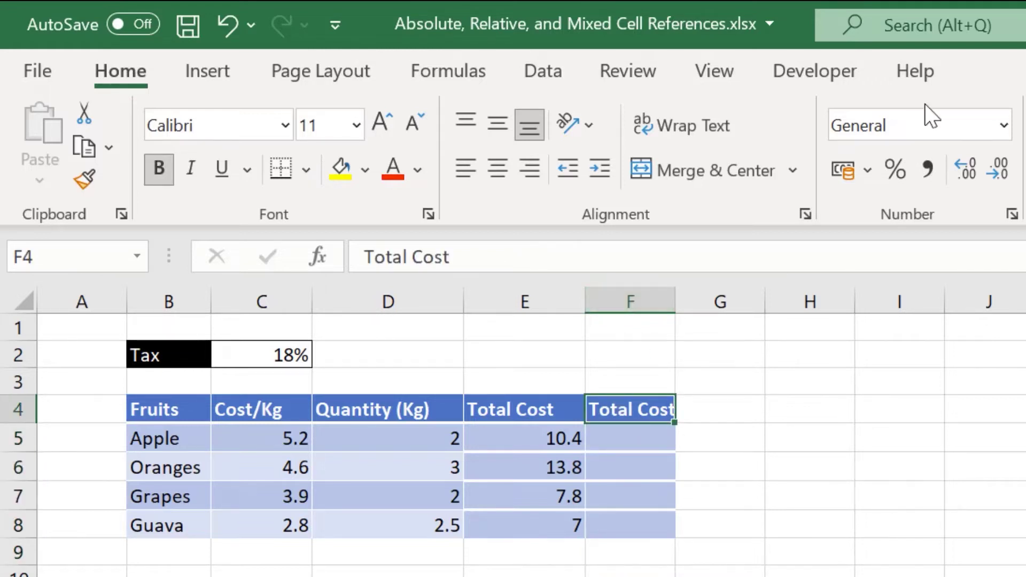
text(Cost after Tax)
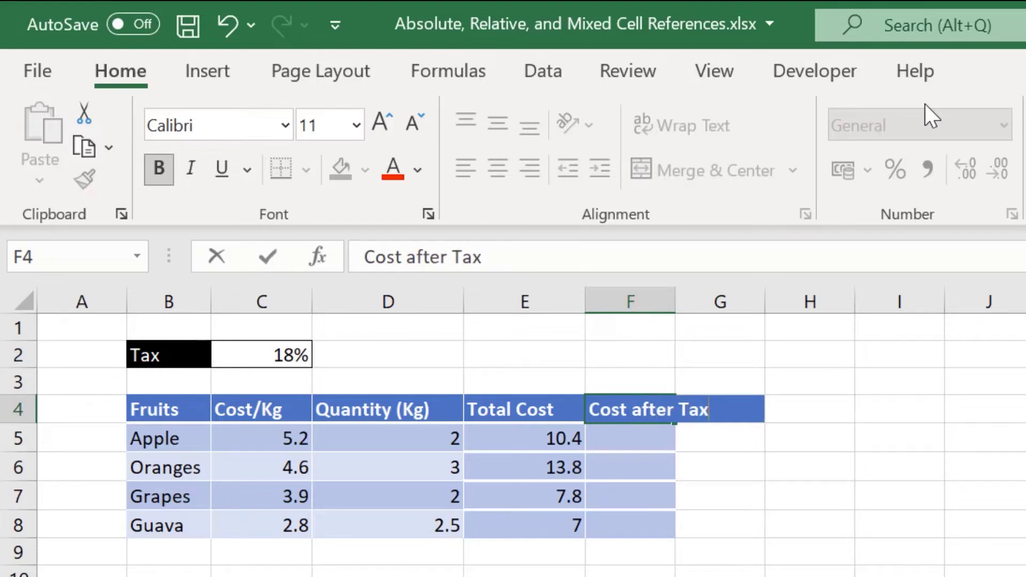
key(Return)
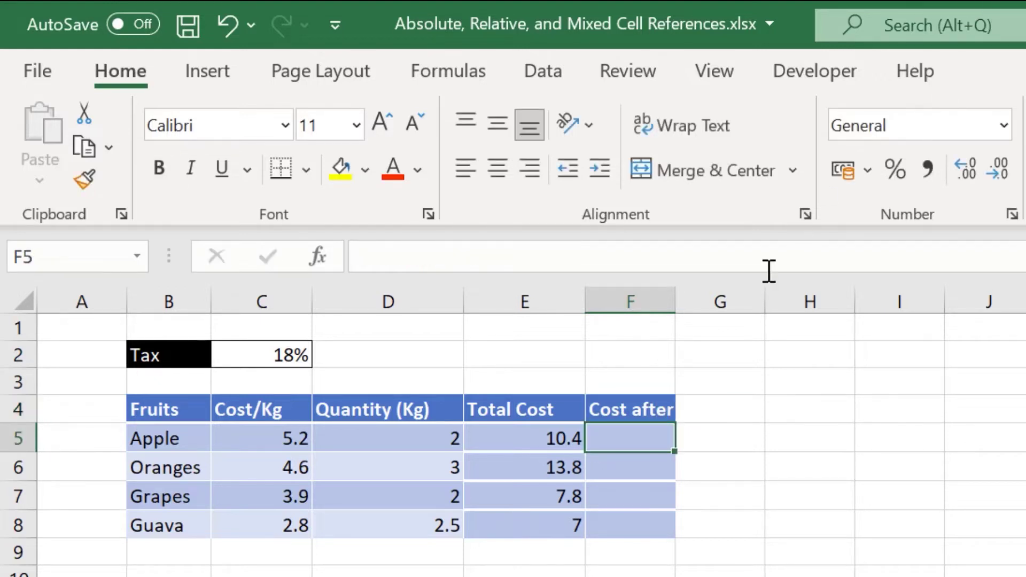
drag(676, 302, 725, 312)
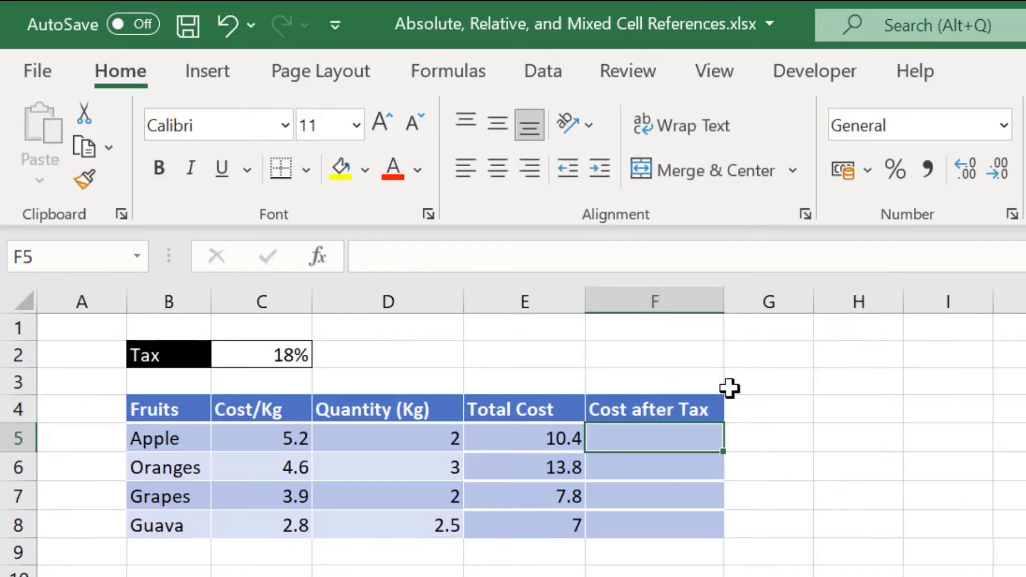
- Enter the Apple cost after tax formula =E5+(E5*C2) in F5, using the tax rate cell
click(275, 354)
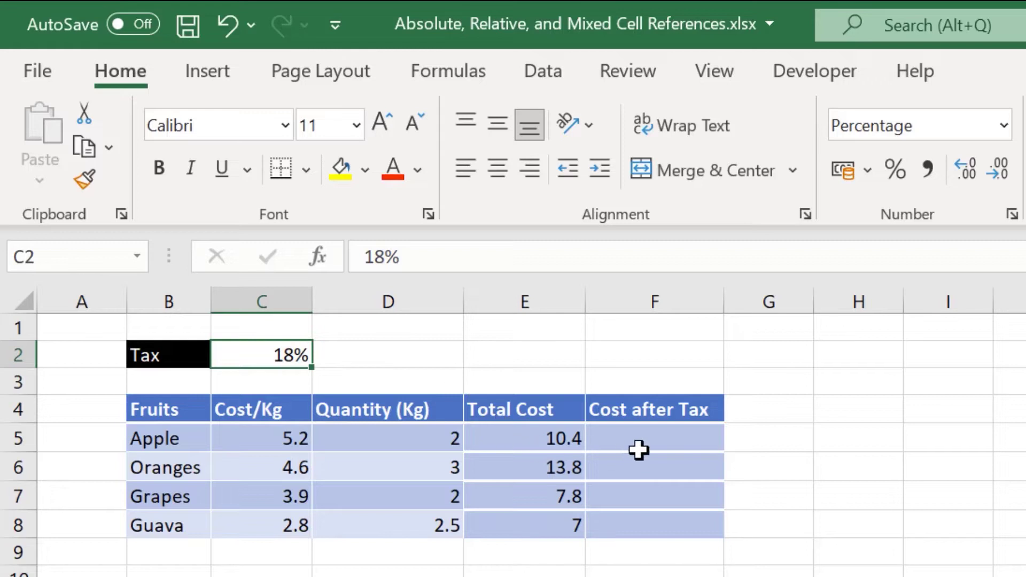
click(672, 436)
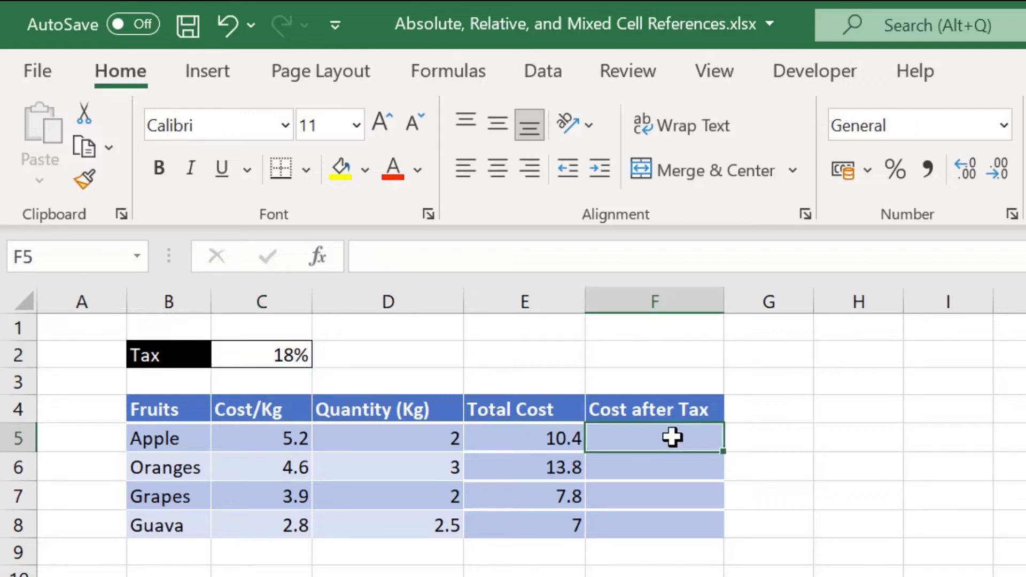
text(=)
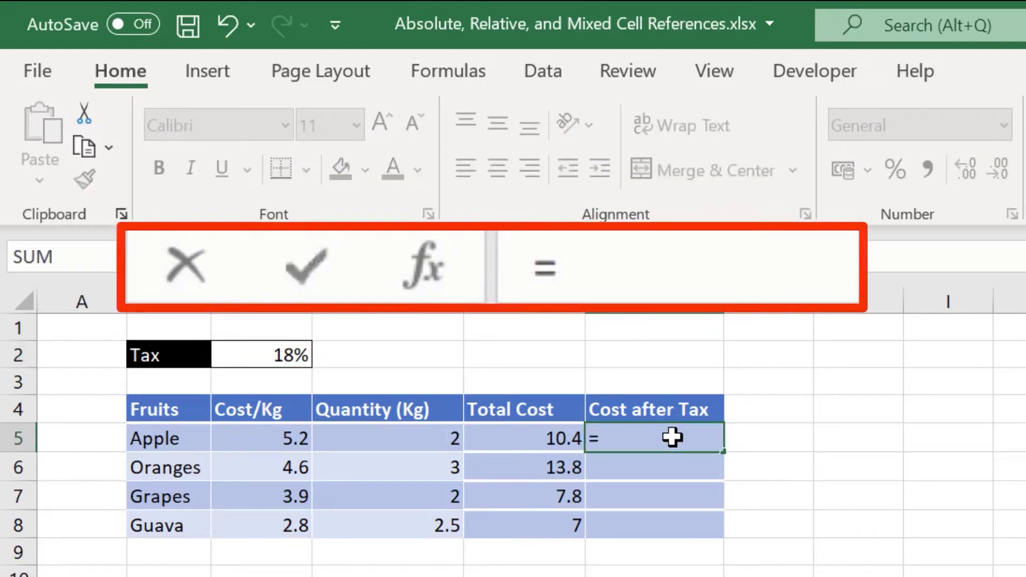
click(535, 438)
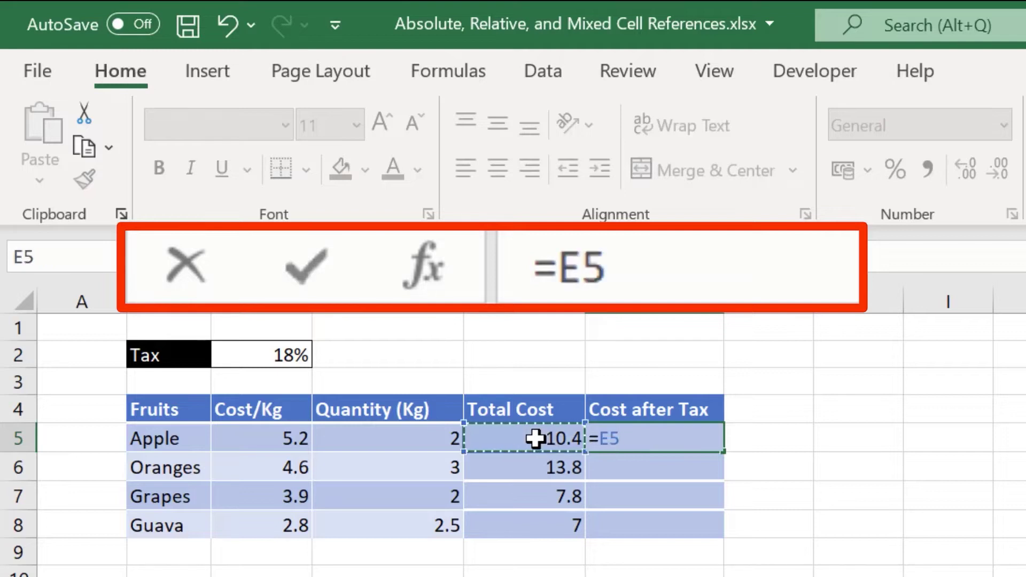
text(+)
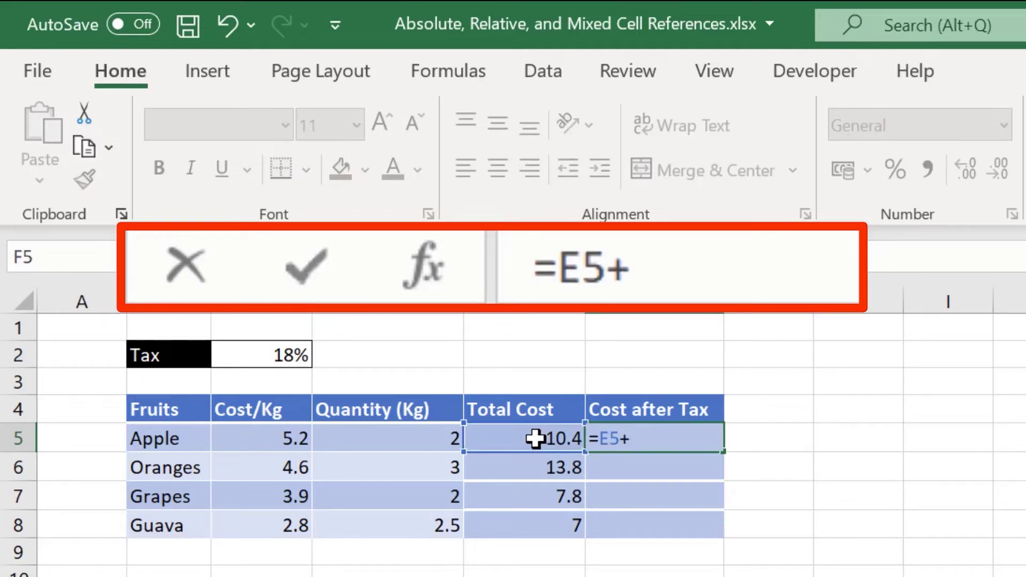
text((E5*)
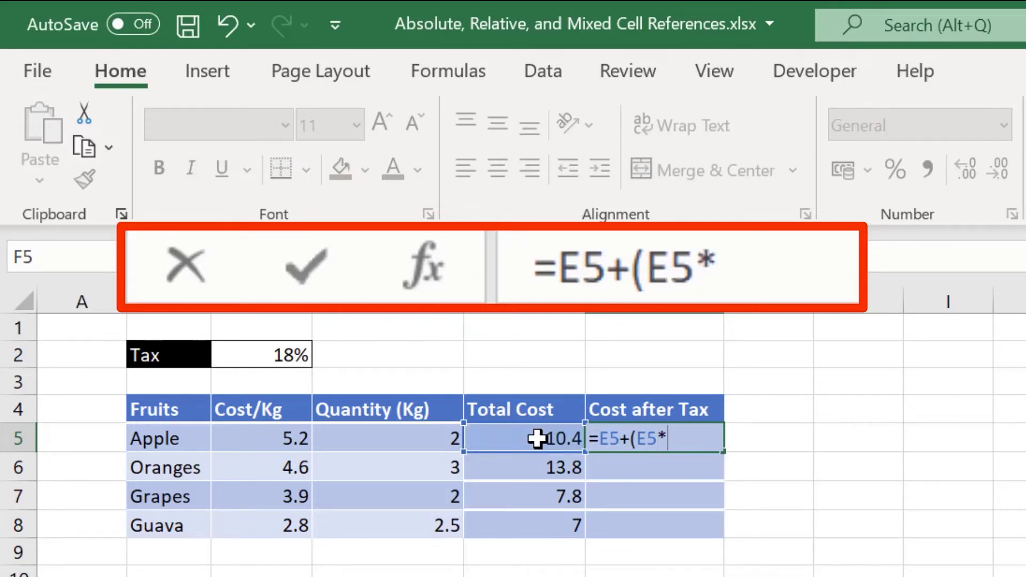
click(273, 347)
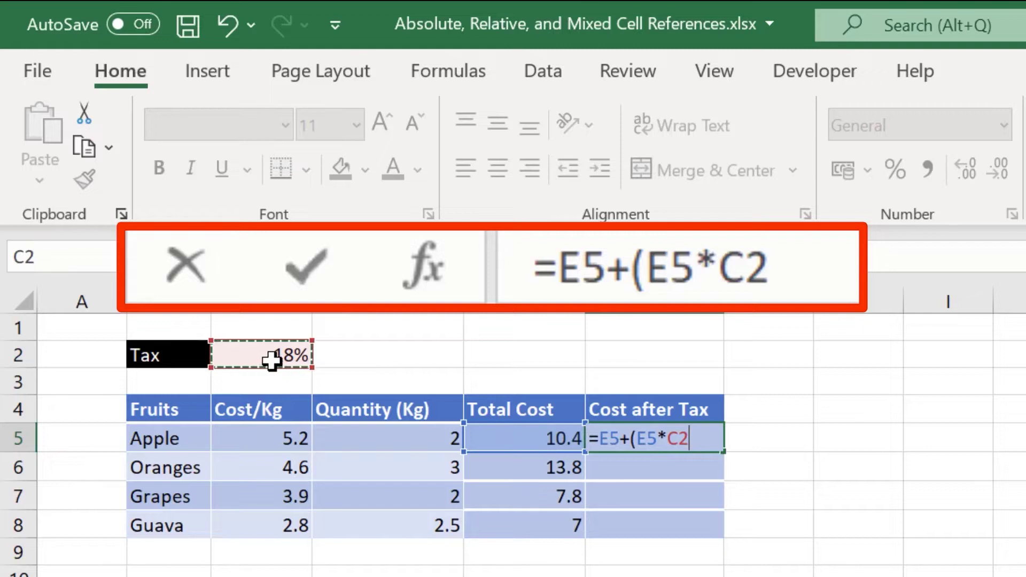
text())
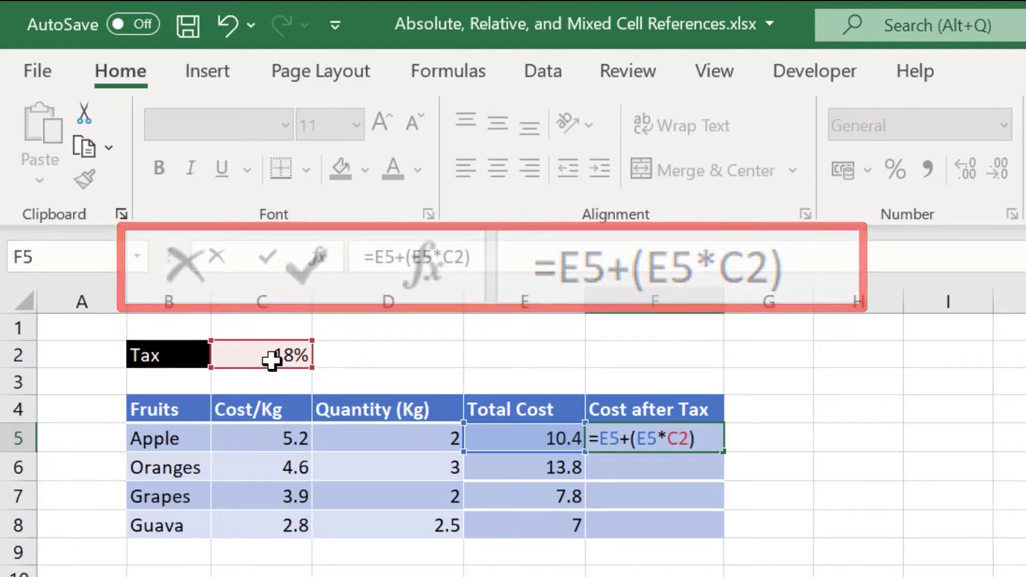
key(Return)
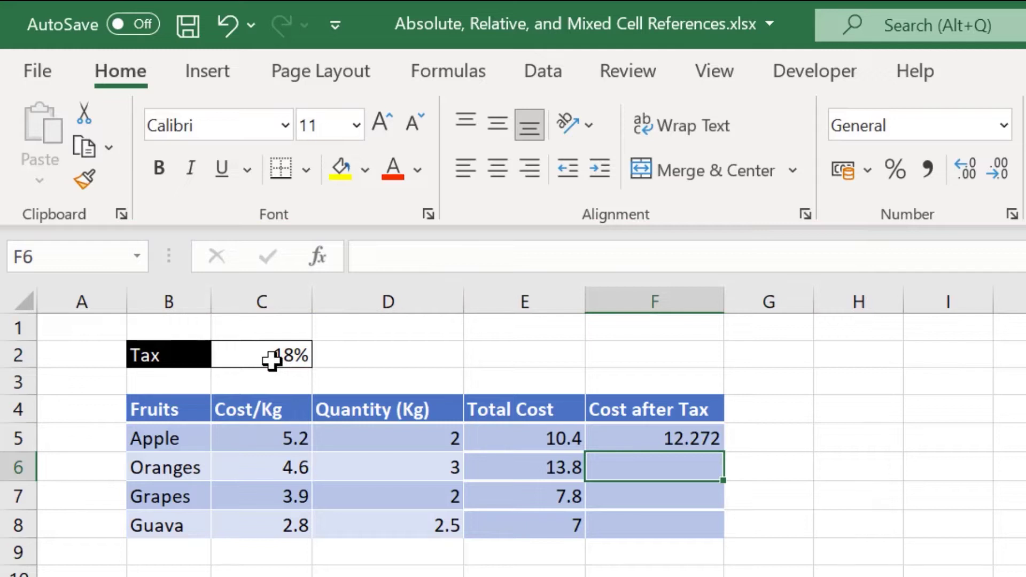
- Check the cells used by the F5 formula and autofill it down through F8
click(715, 446)
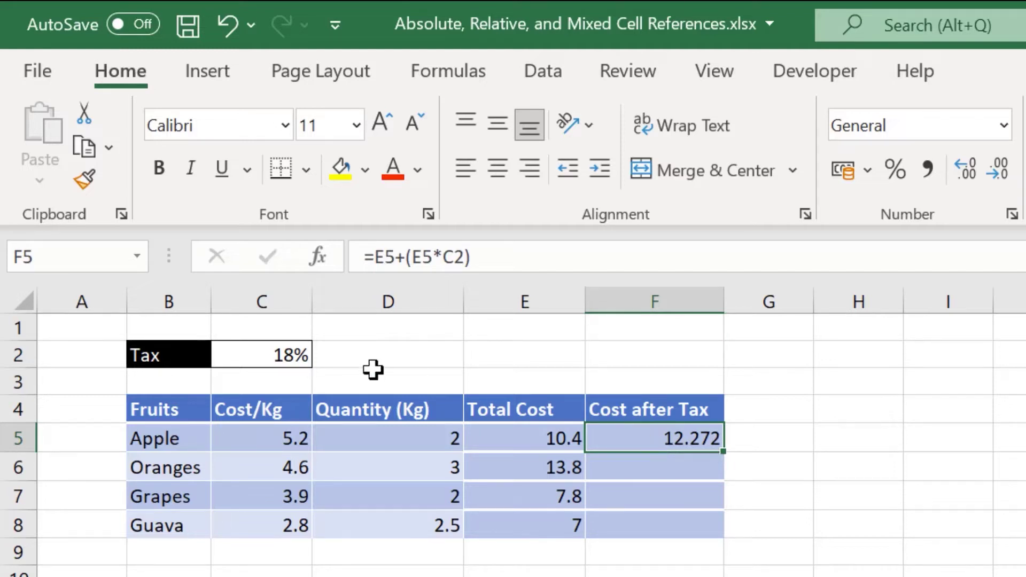
click(289, 355)
click(535, 445)
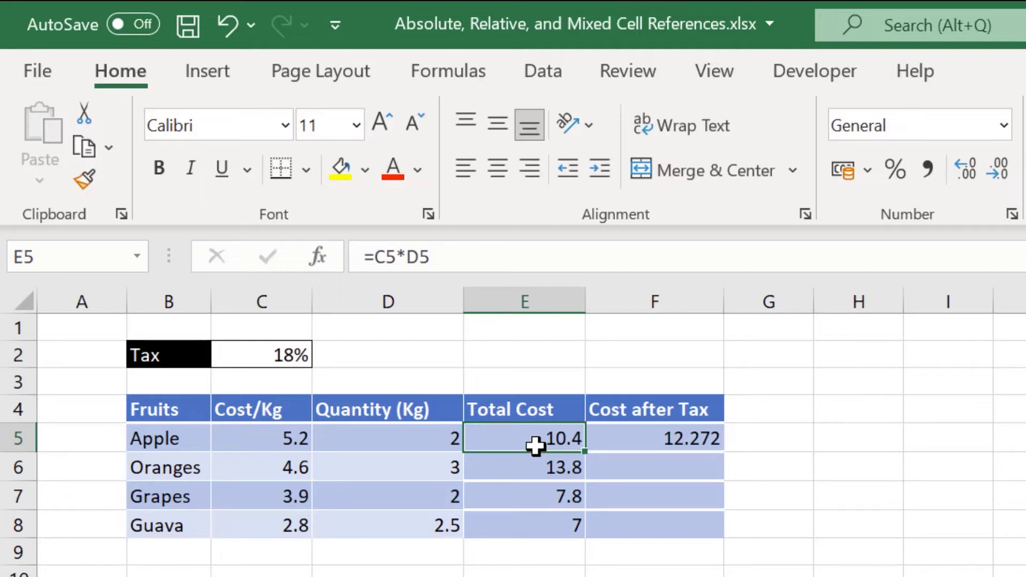
drag(671, 467, 679, 531)
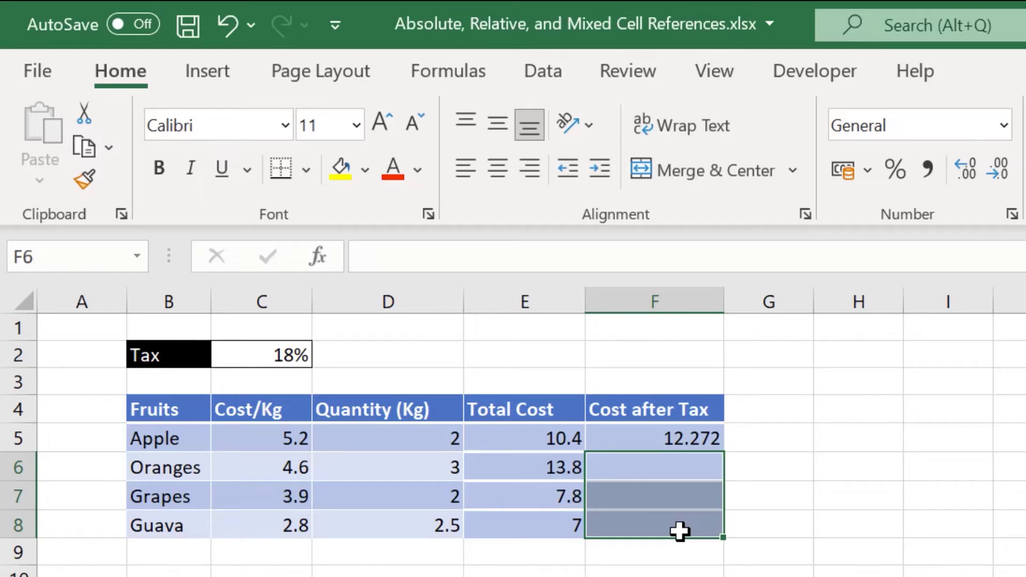
click(699, 432)
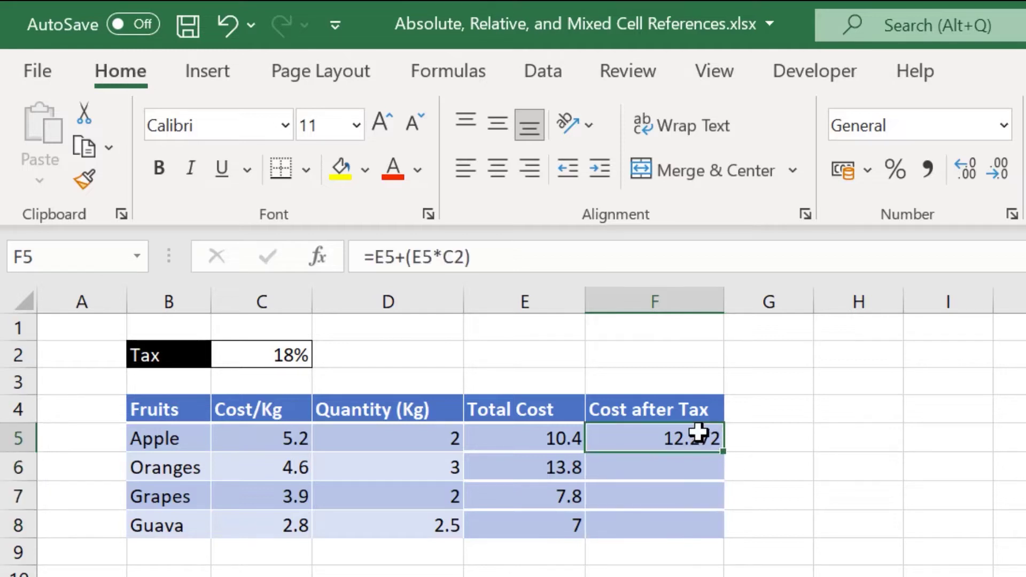
double_click(723, 452)
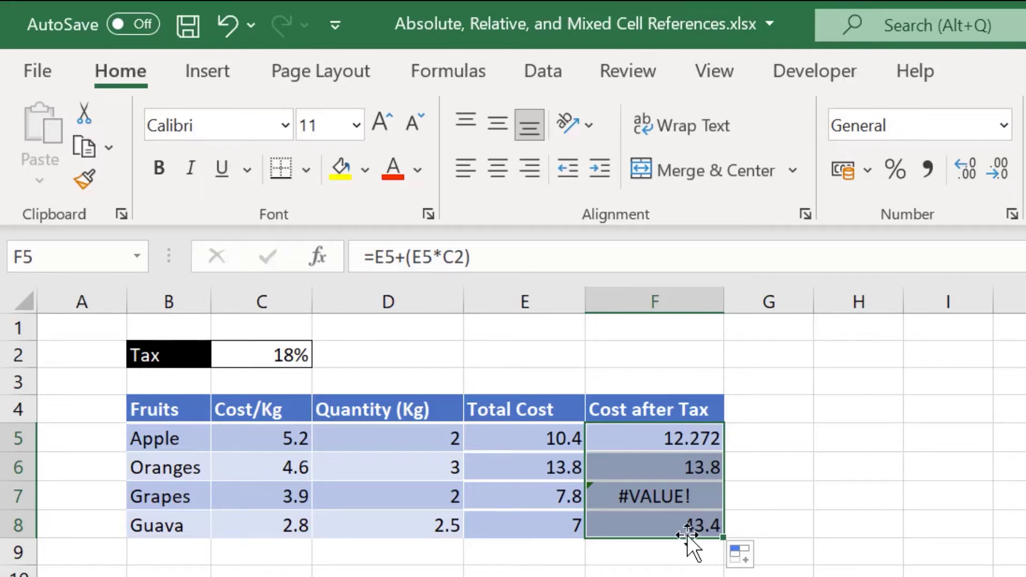
- Compare Total Cost with Cost after Tax for rows 6 to 8 and inspect the cells referenced by the F5 and F6 formulas
click(536, 473)
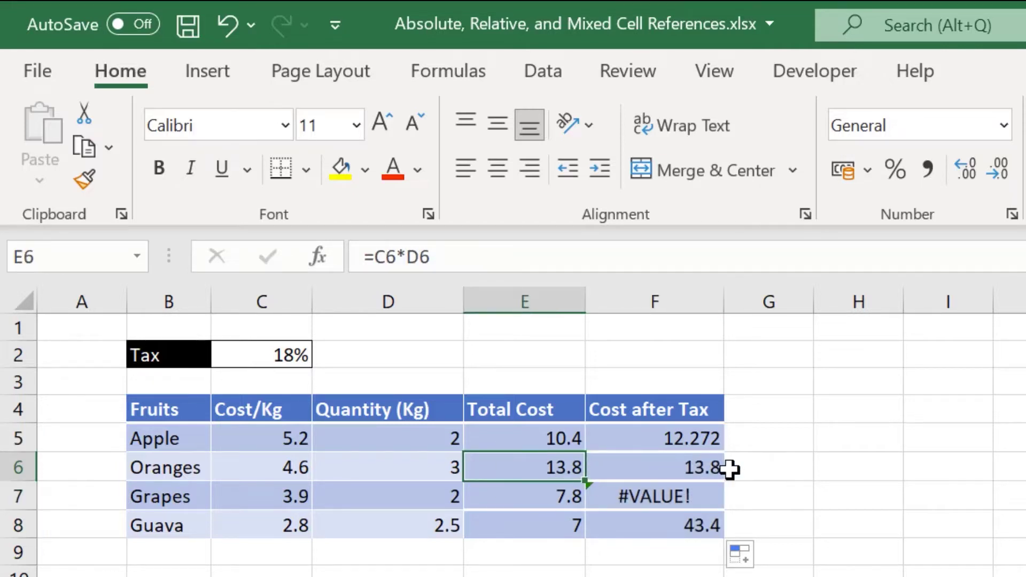
click(550, 498)
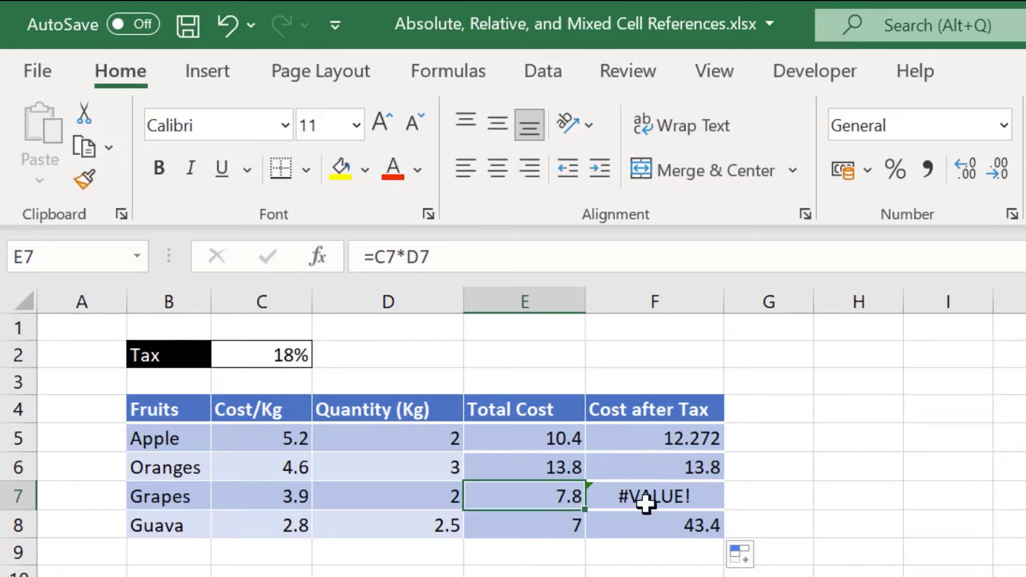
click(554, 532)
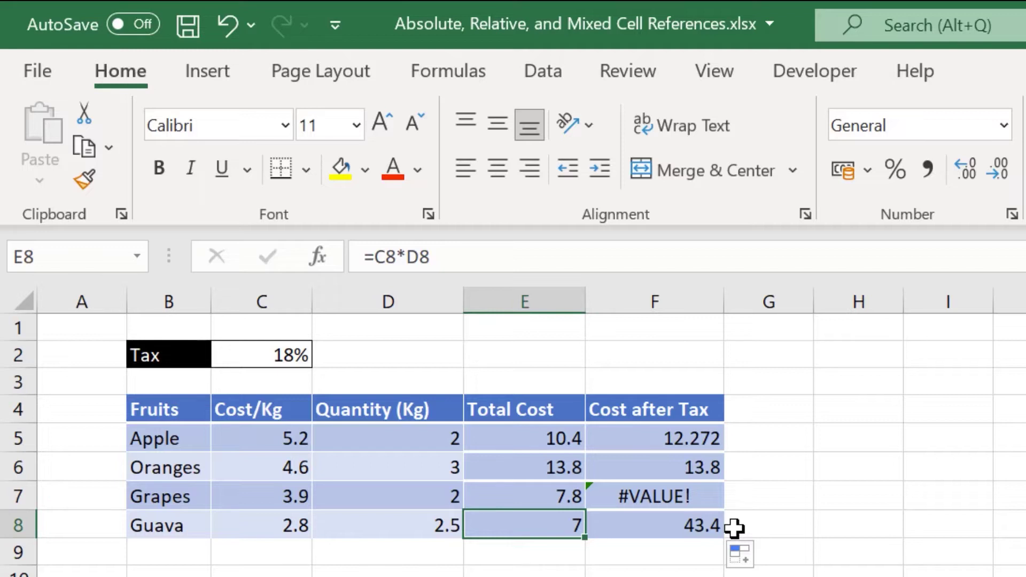
click(656, 439)
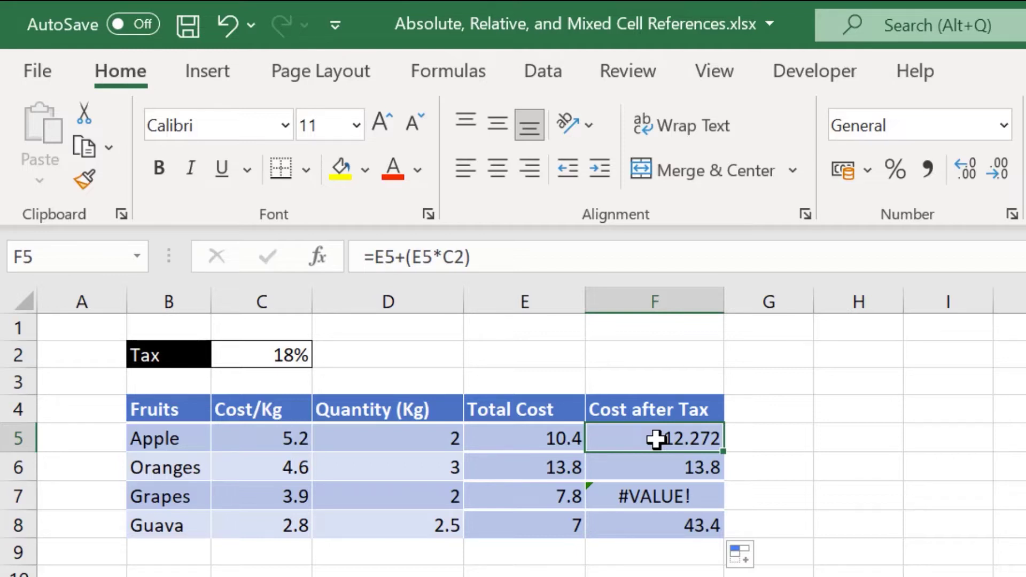
key(F2)
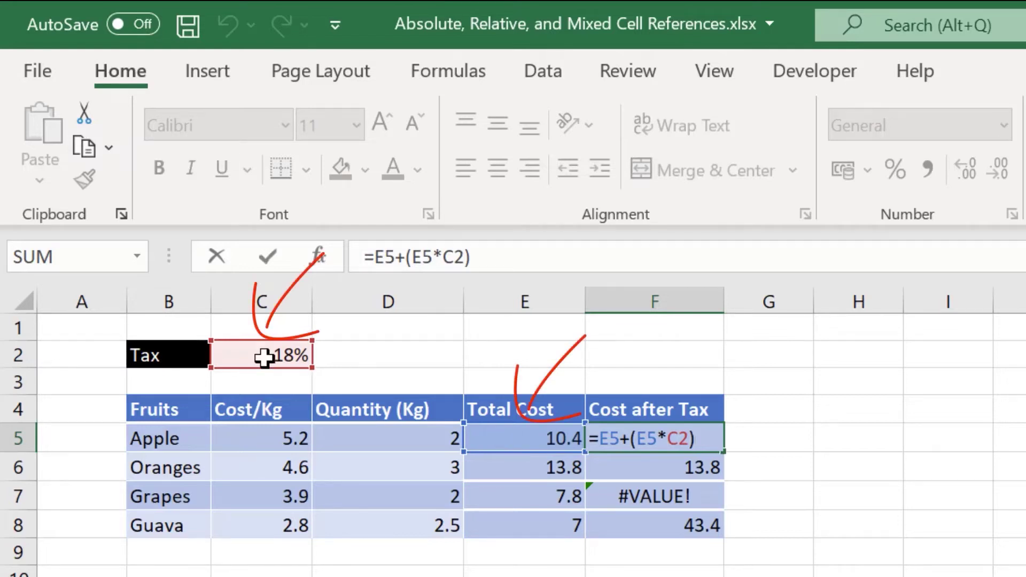
key(Return)
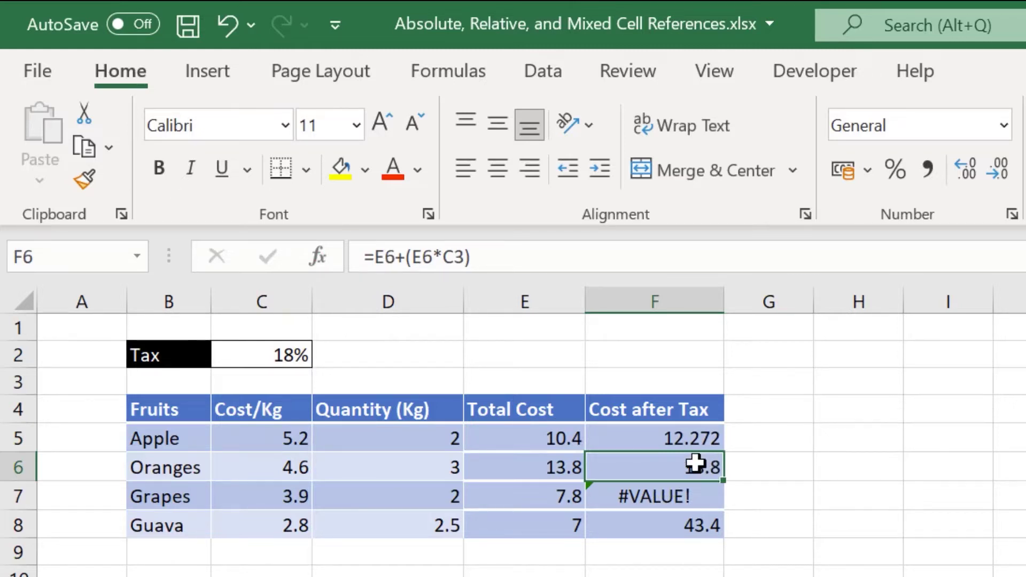
double_click(694, 463)
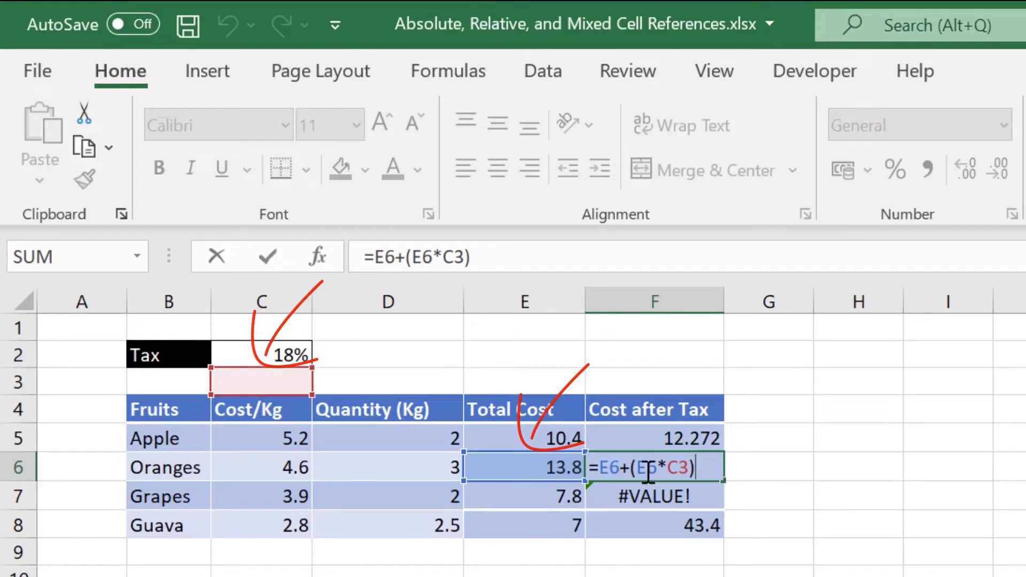
key(ctrl+Return)
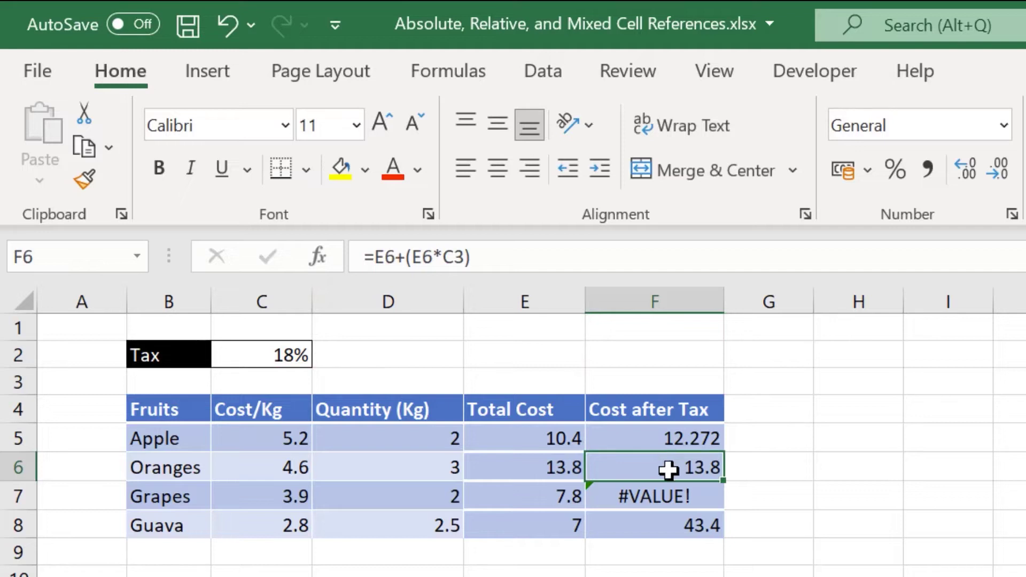
- Clear the formulas in F6:F8 and make the tax reference in F5 absolute, so the formula reads =E5+(E5*$C$2)
drag(666, 467, 700, 522)
key(Delete)
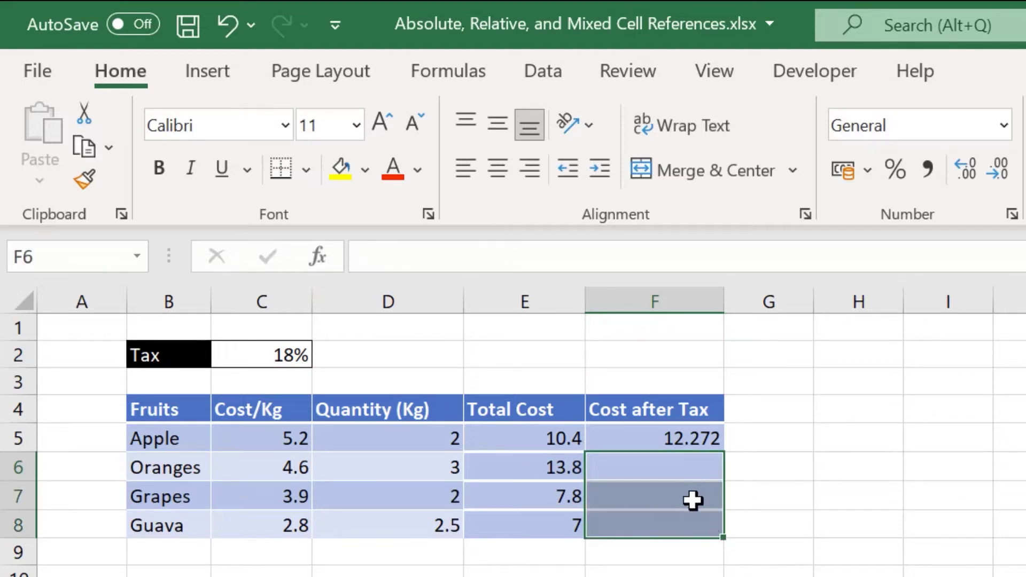
click(672, 439)
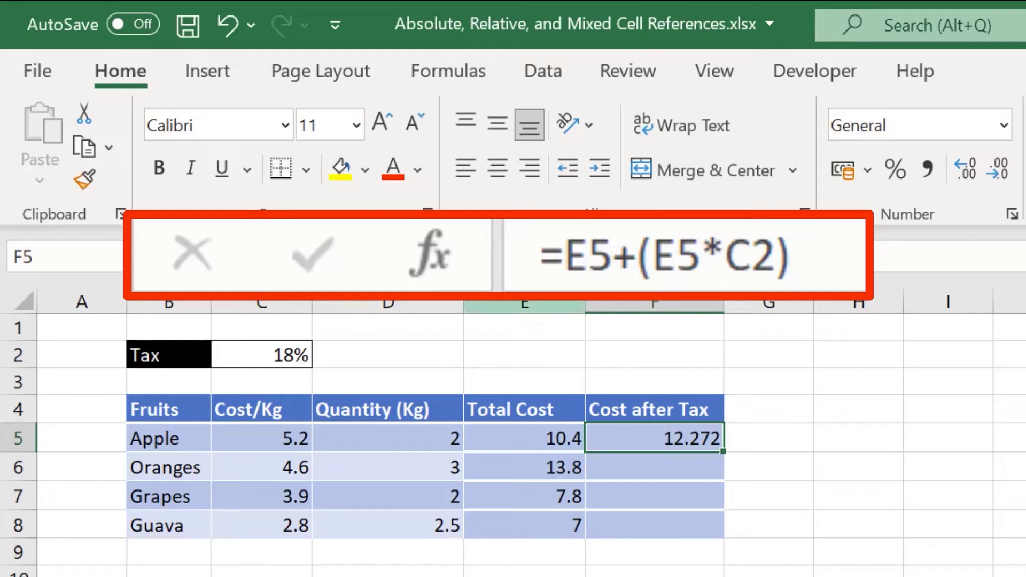
key(F2)
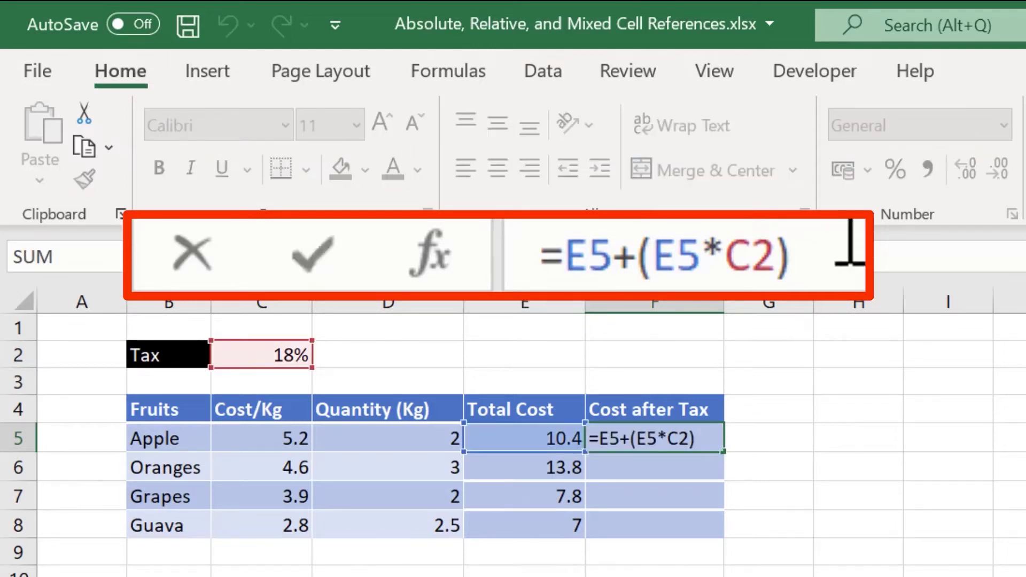
click(739, 251)
text($)
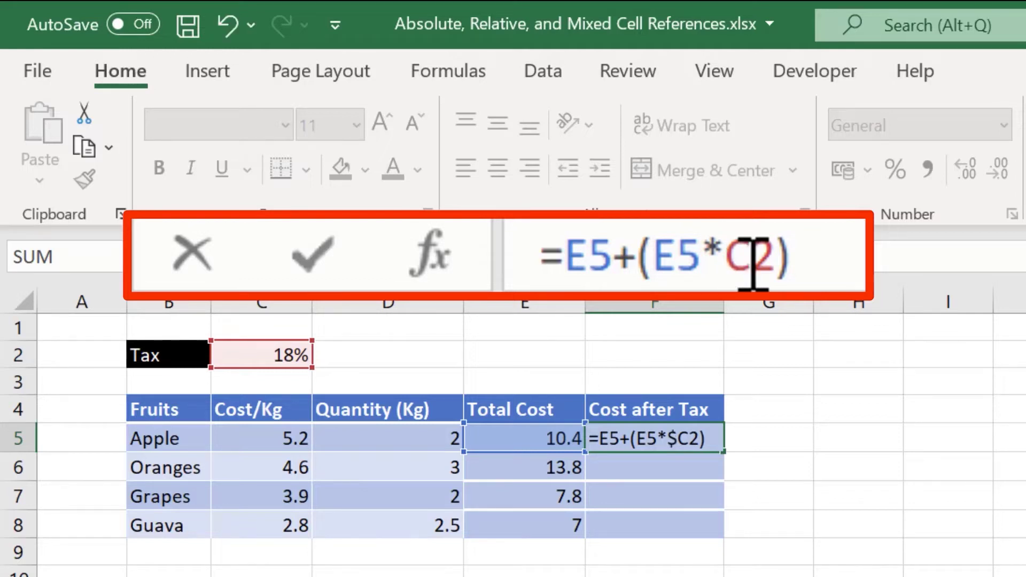
key(Right)
text($)
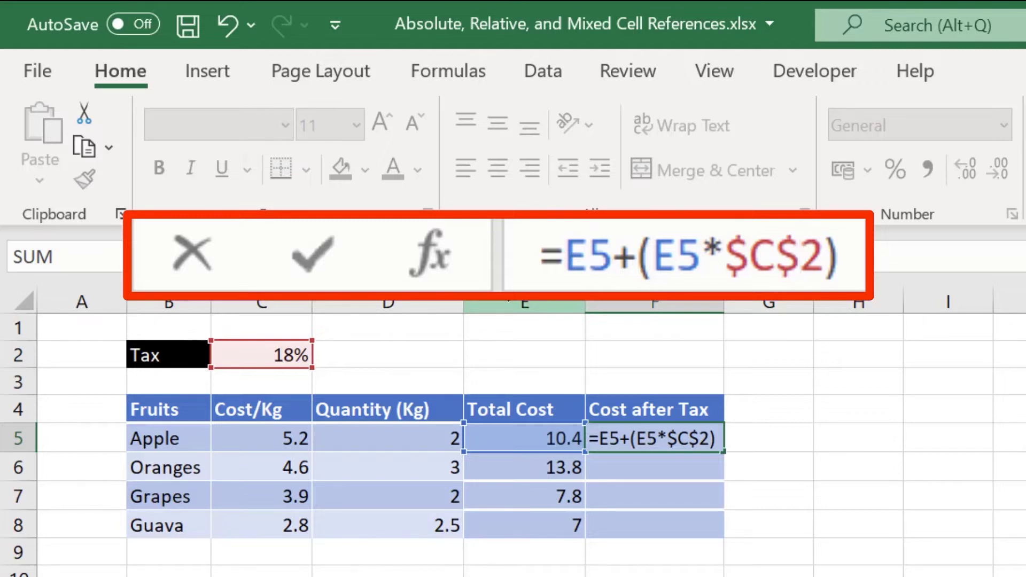
key(Return)
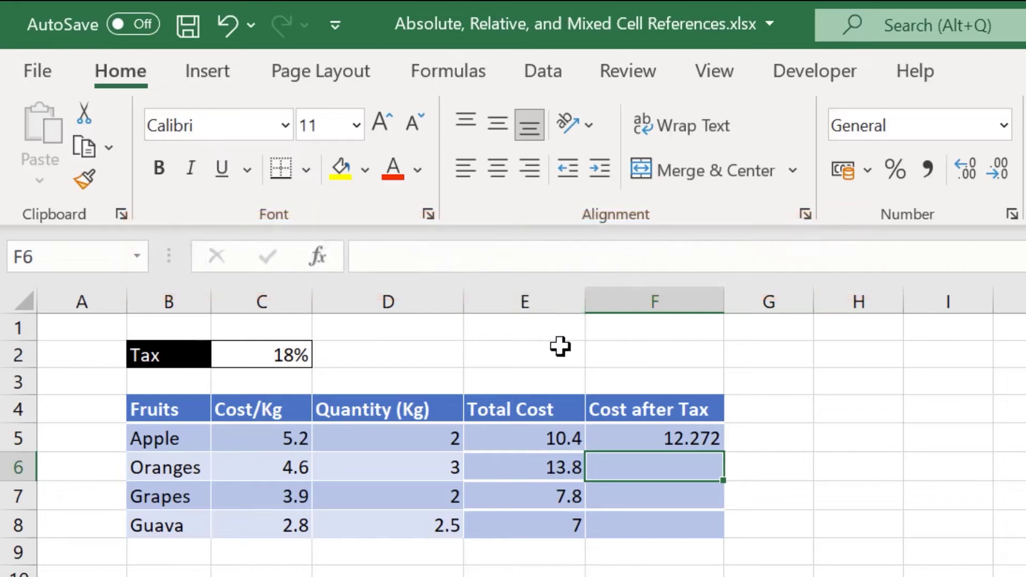
- Autofill the F5 cost after tax formula down through F8 and check the cells referenced by the F6 formula
click(703, 425)
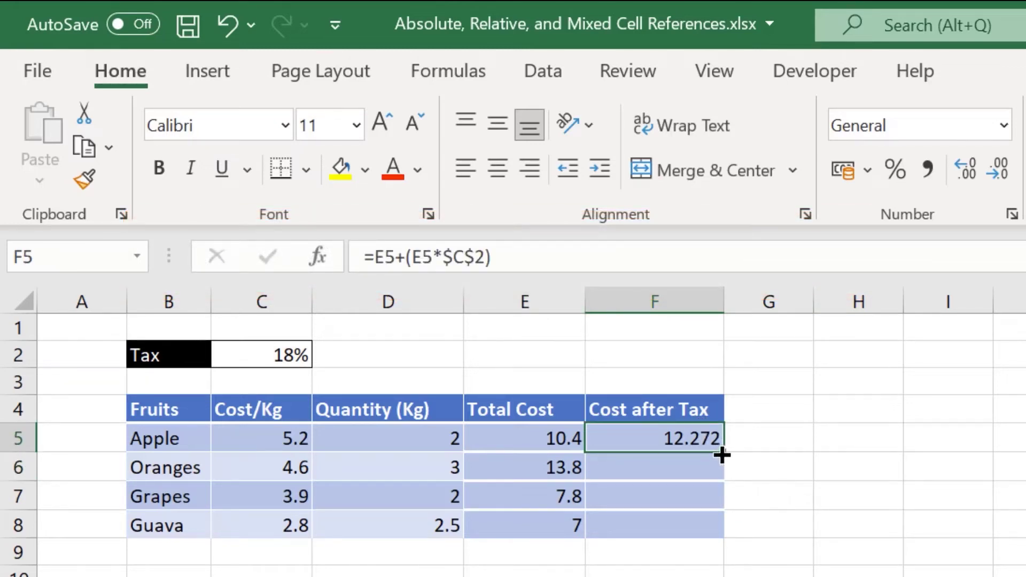
double_click(722, 455)
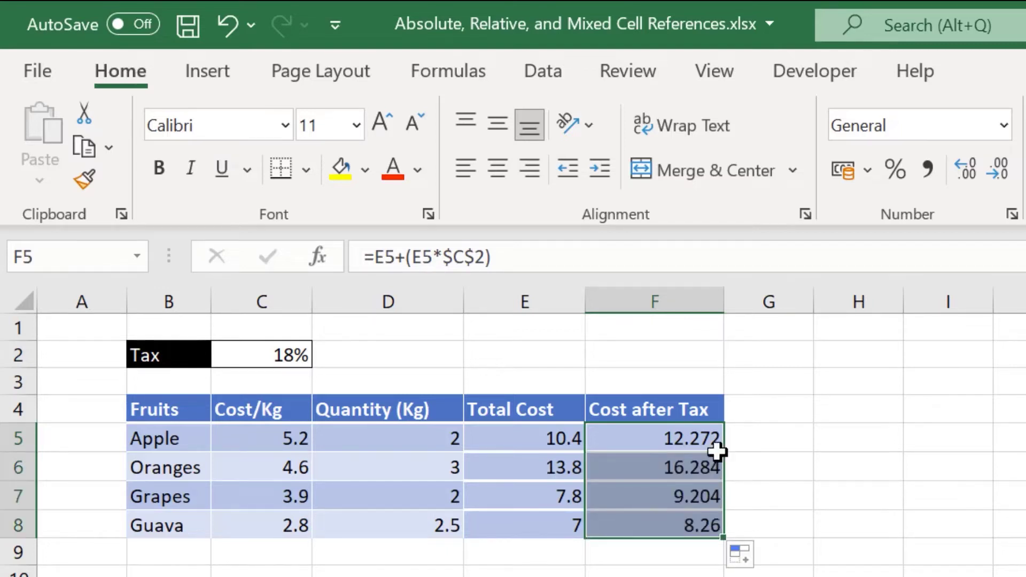
double_click(686, 467)
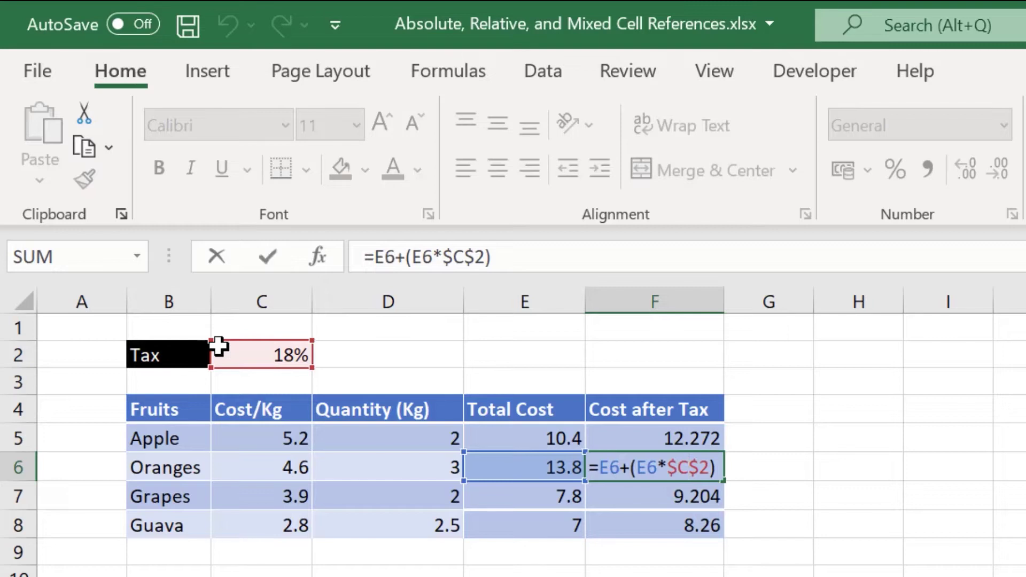
key(Escape)
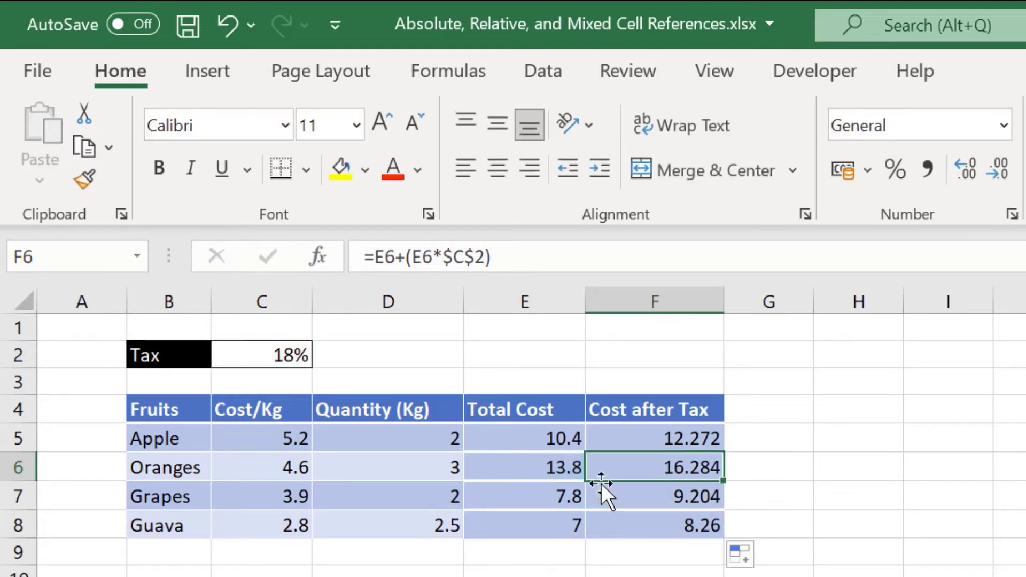
- Inspect the cells used by the Guava cost after tax formula in F8, including its absolute tax reference
double_click(713, 527)
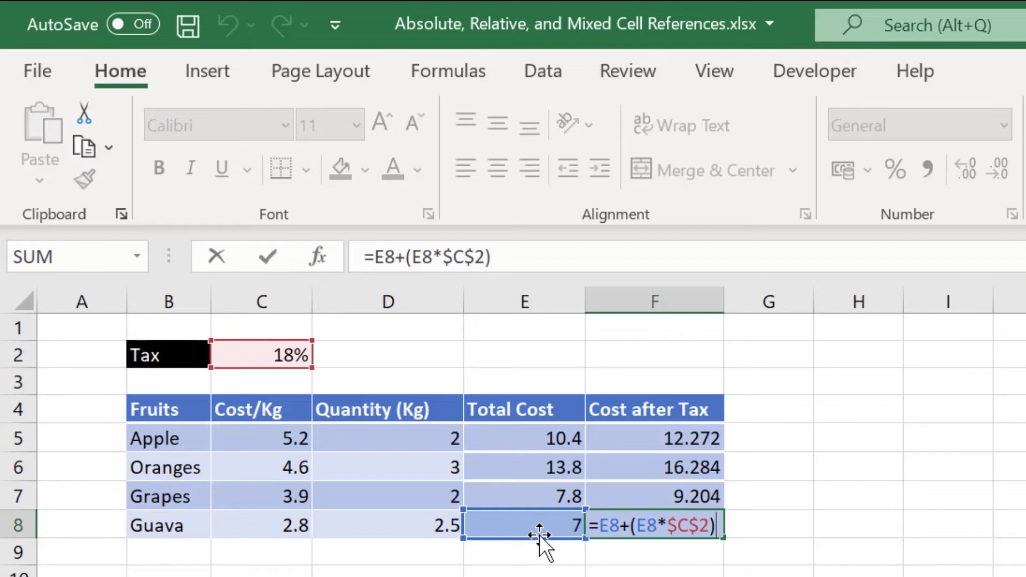
click(661, 527)
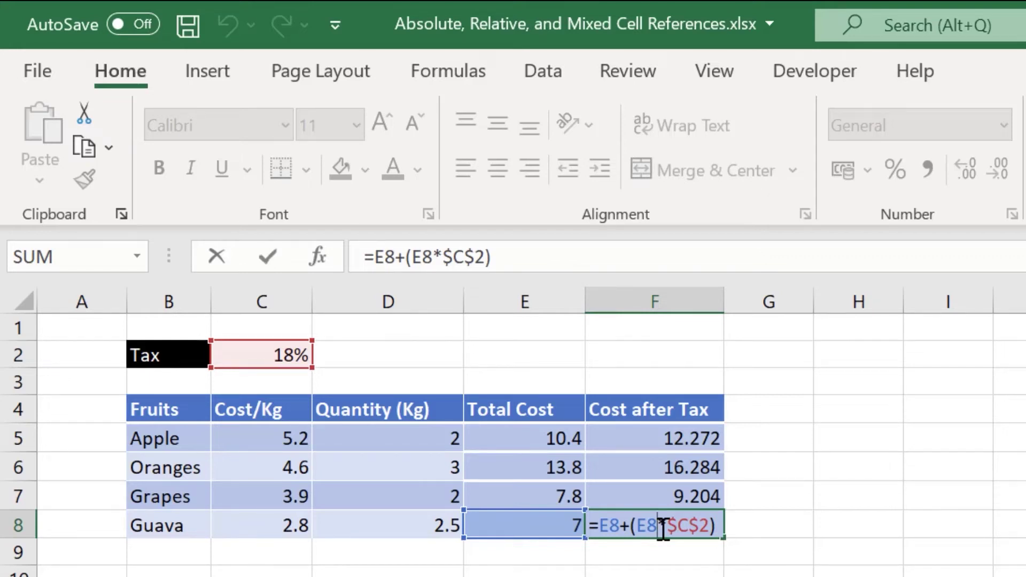
drag(443, 257, 485, 261)
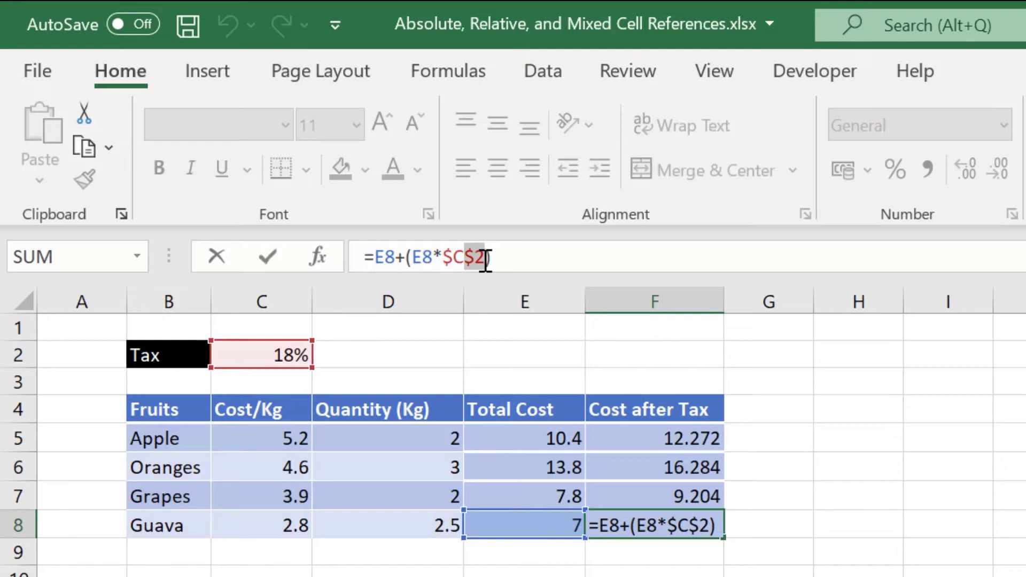
key(ctrl+Return)
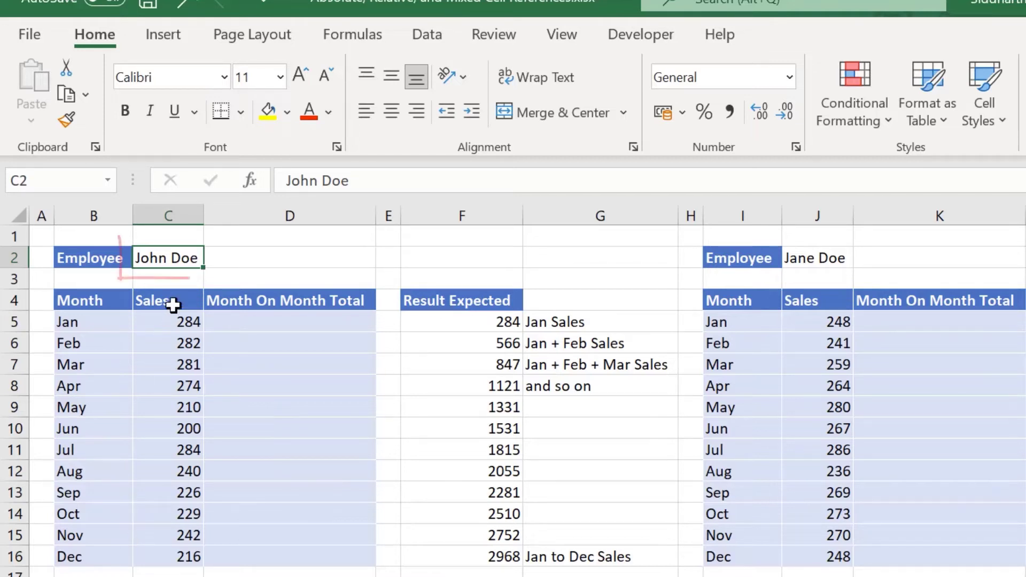
- Review the employee sales tables and compare the empty Month On Month Total column with the Result Expected column
click(800, 259)
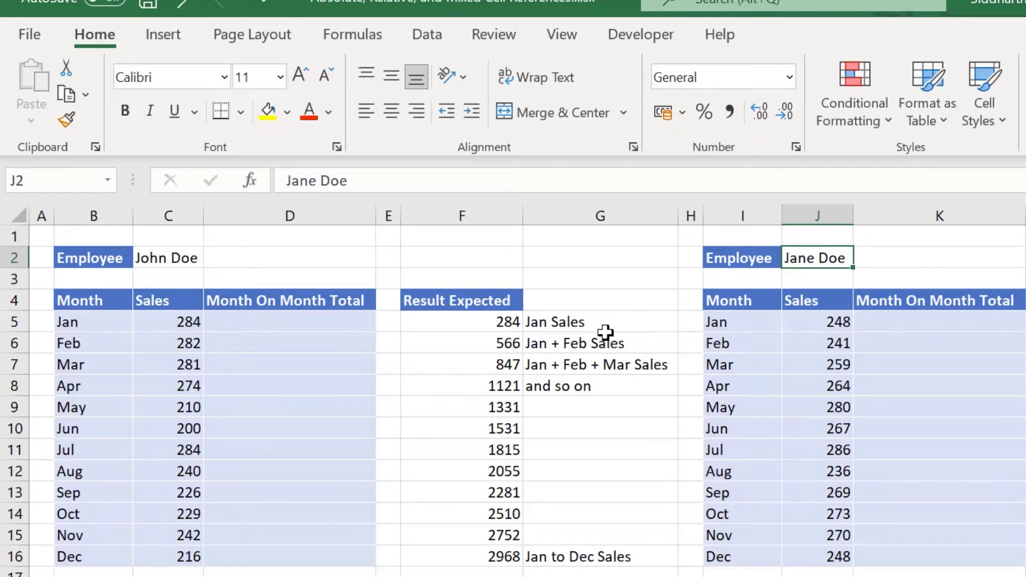
drag(451, 323, 456, 552)
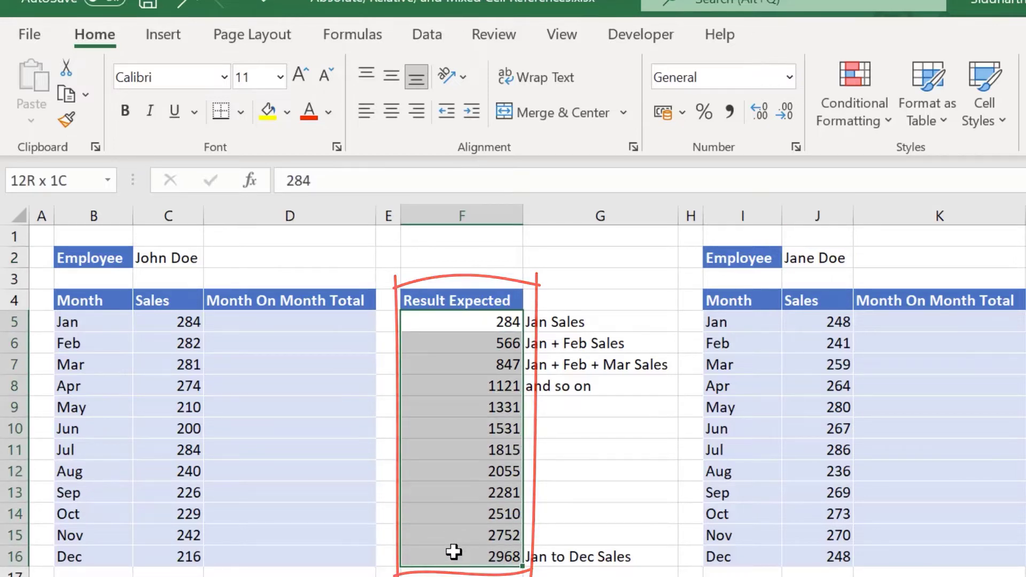
drag(294, 327, 304, 553)
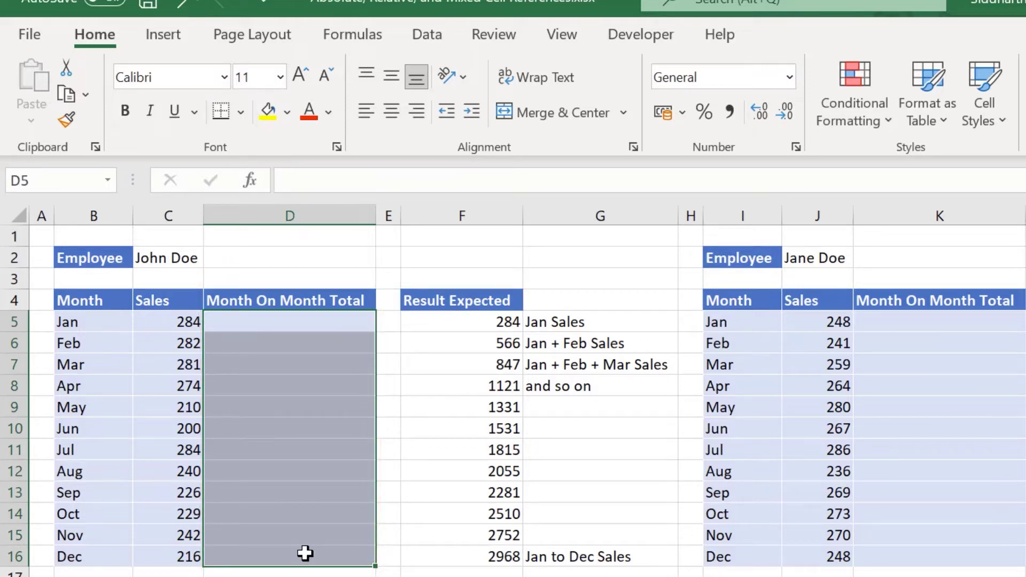
drag(474, 320, 482, 542)
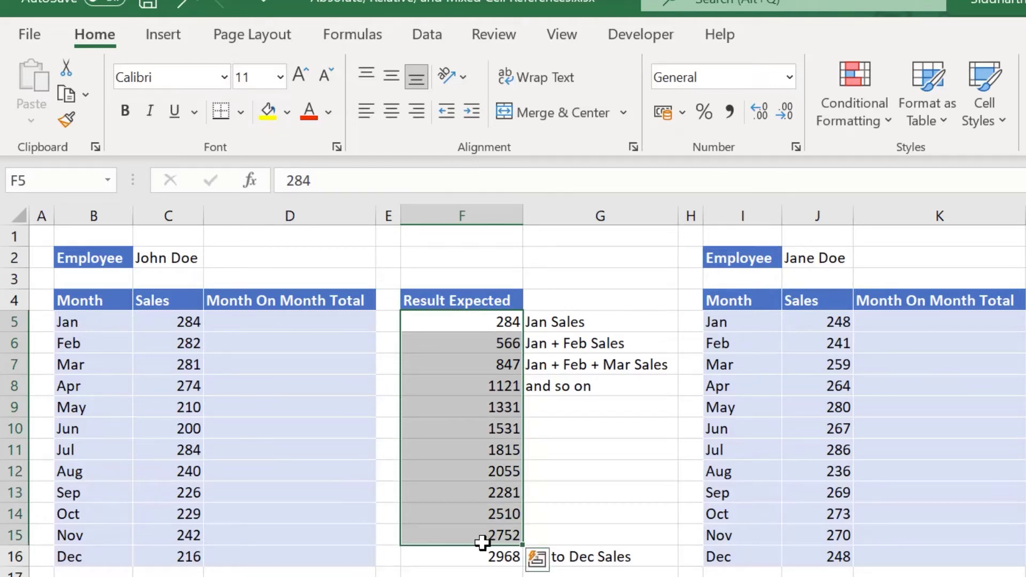
click(253, 554)
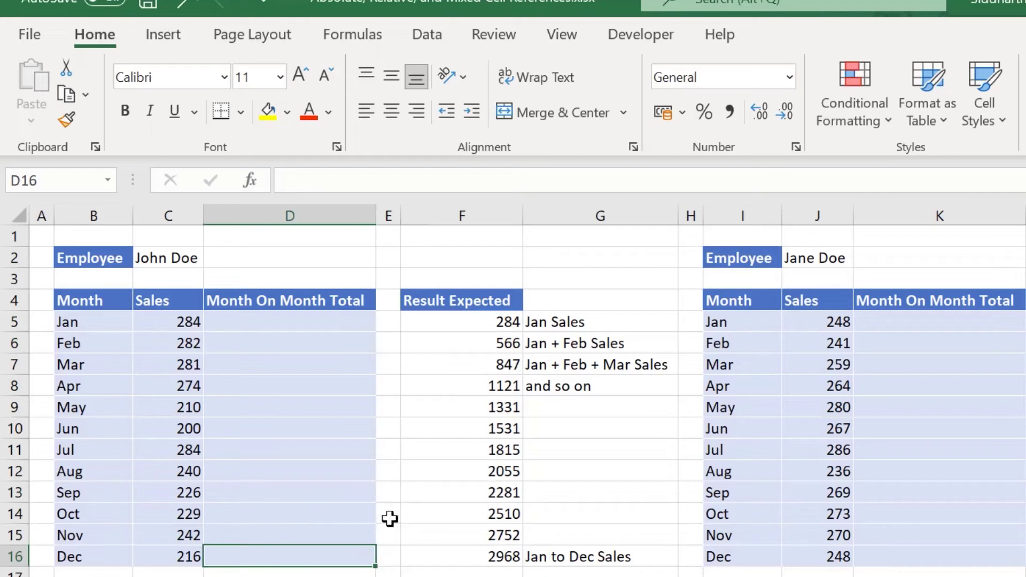
click(310, 534)
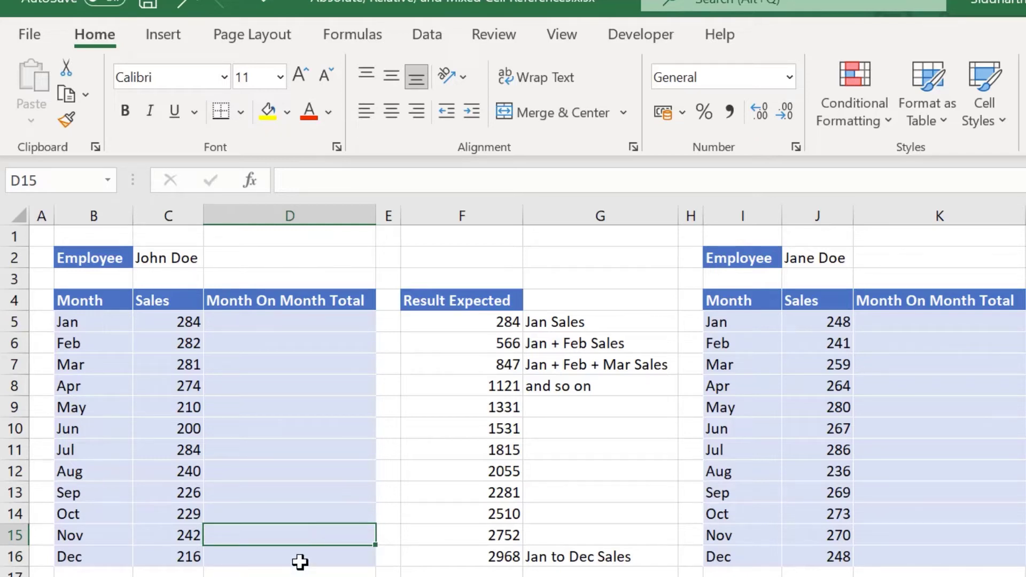
- Enter the Dec running total =SUM(C5:C16) in D16 and compare it with the expected result in F16
click(299, 558)
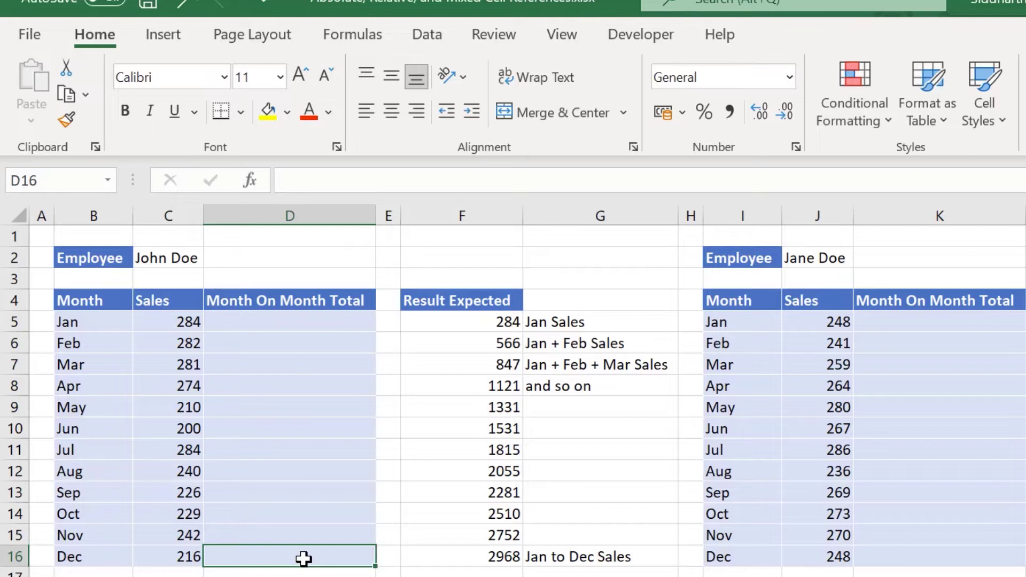
text(=sum)
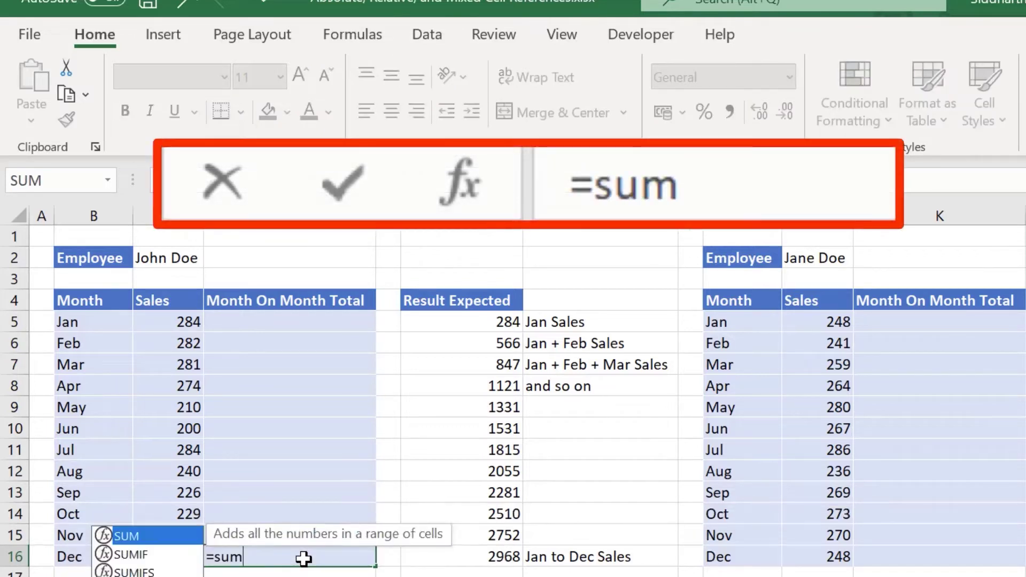
text(()
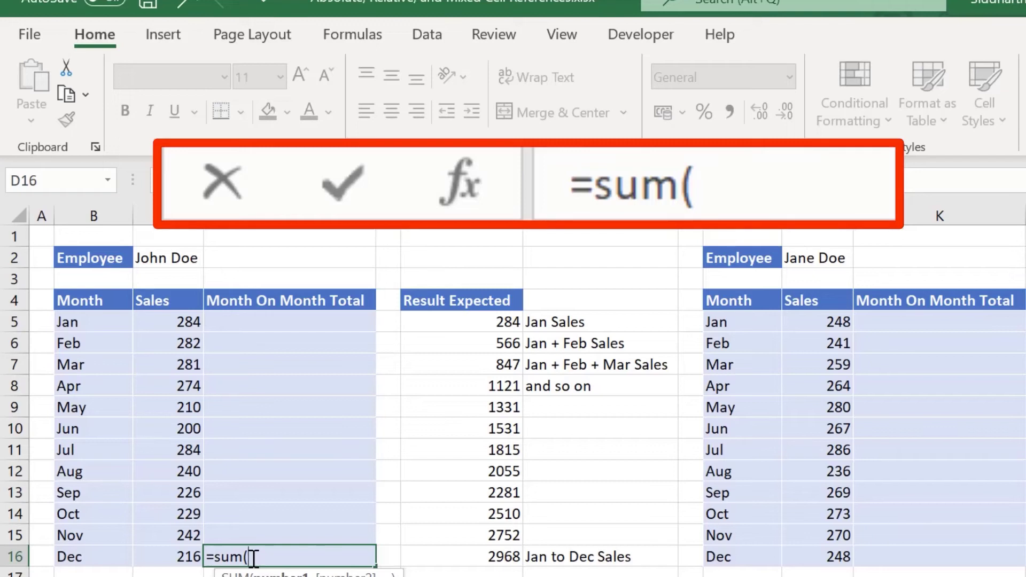
drag(147, 321, 169, 551)
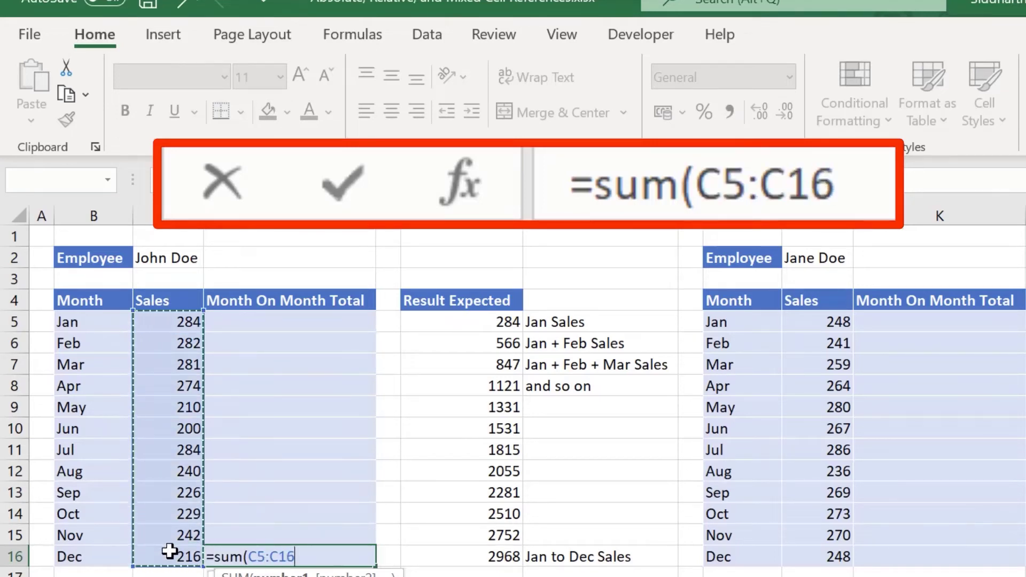
text())
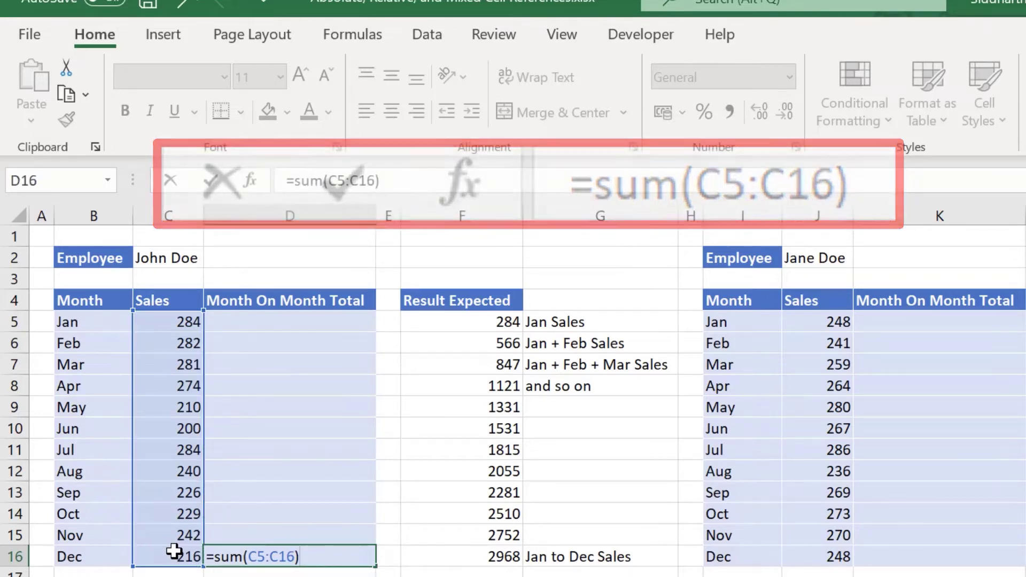
key(Return)
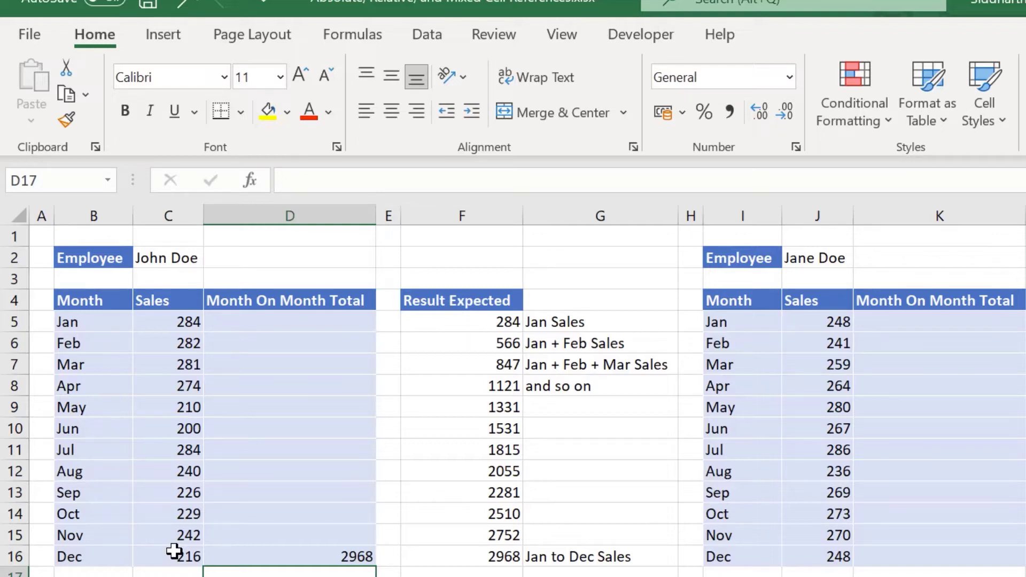
click(435, 552)
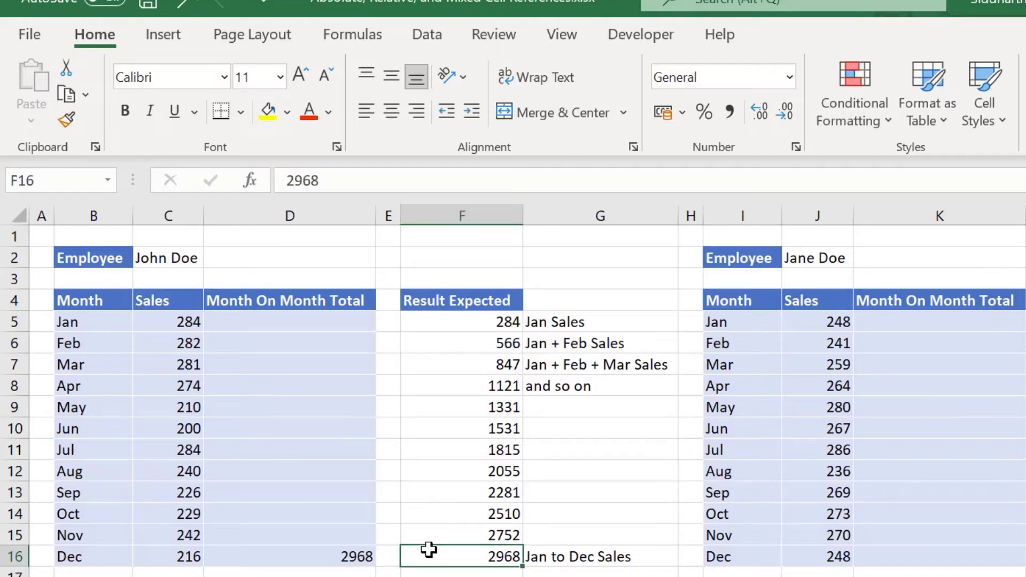
- Enter the Nov running total =SUM(C5:C15) in D15 and compare it with the expected result in F15
click(304, 533)
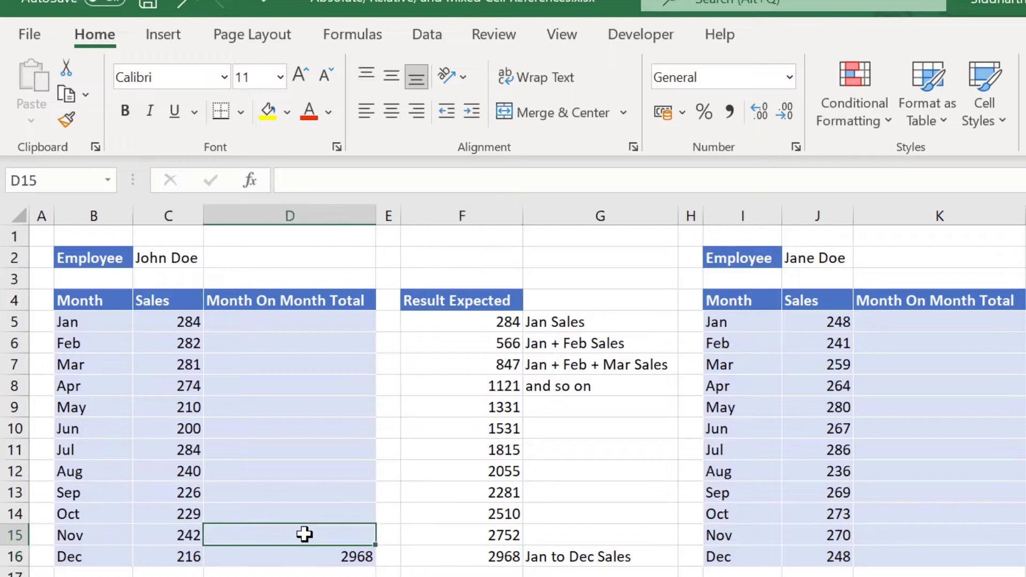
text(=s)
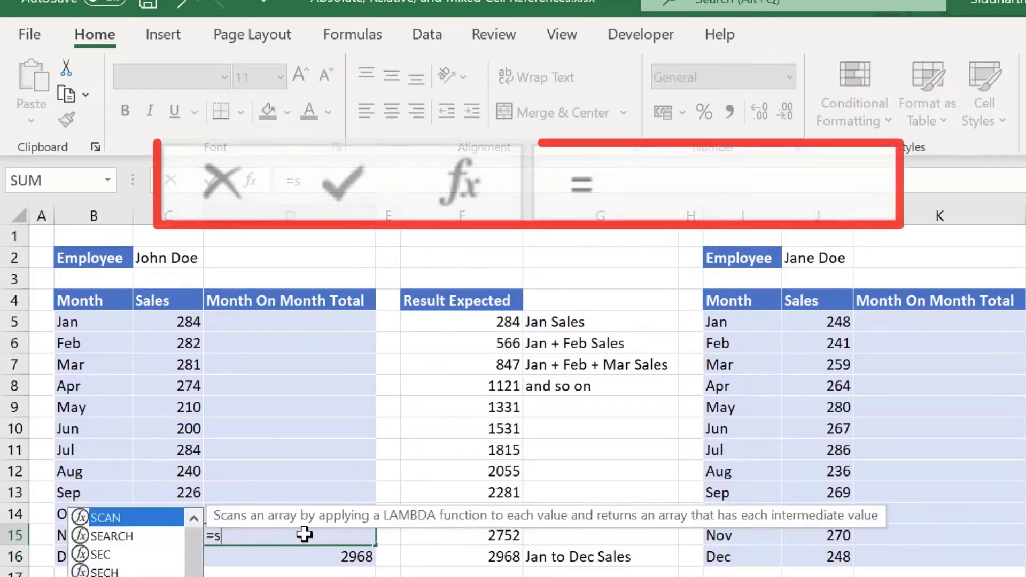
text(um()
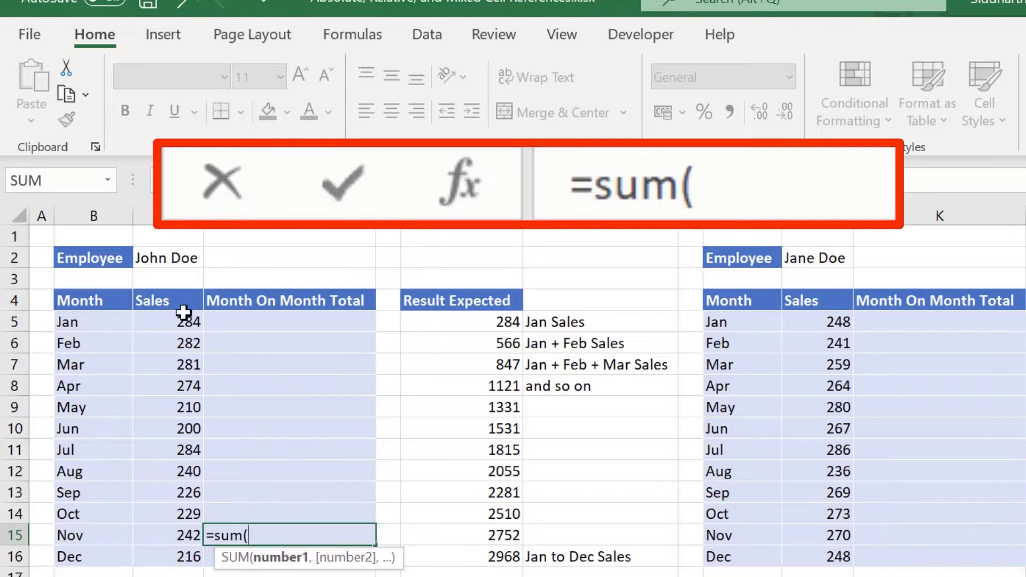
drag(181, 323, 161, 534)
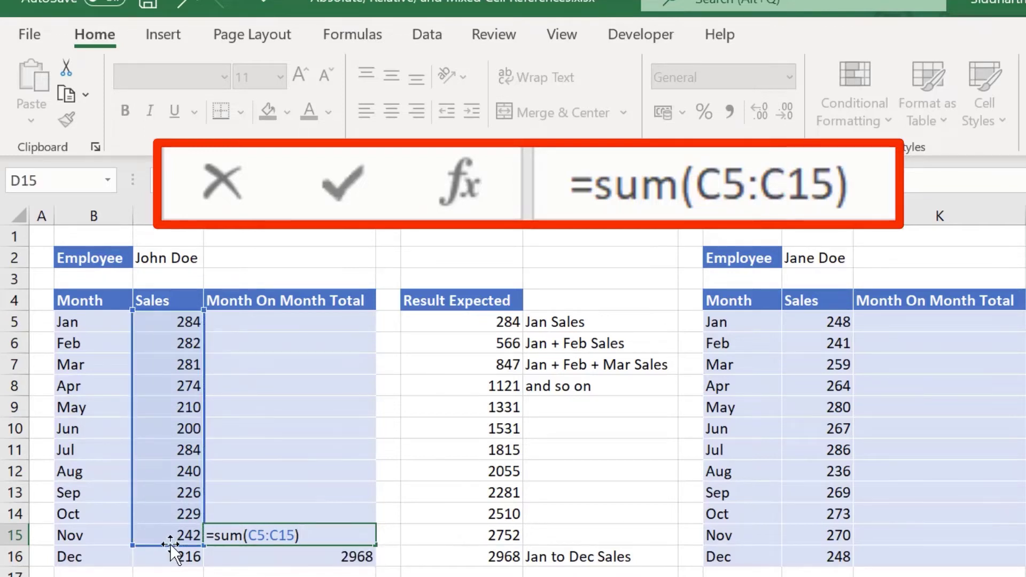
key(Return)
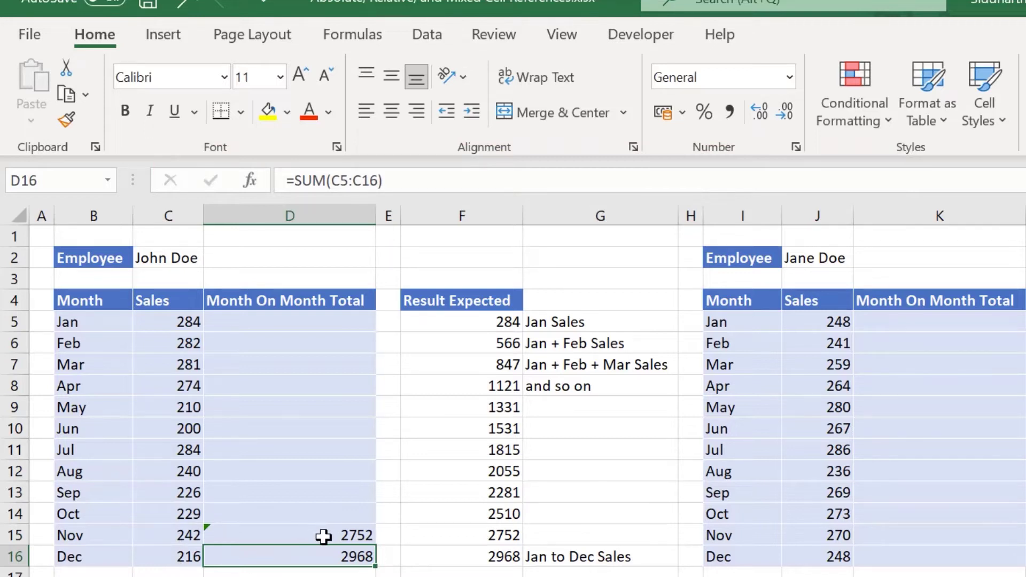
drag(328, 534, 462, 531)
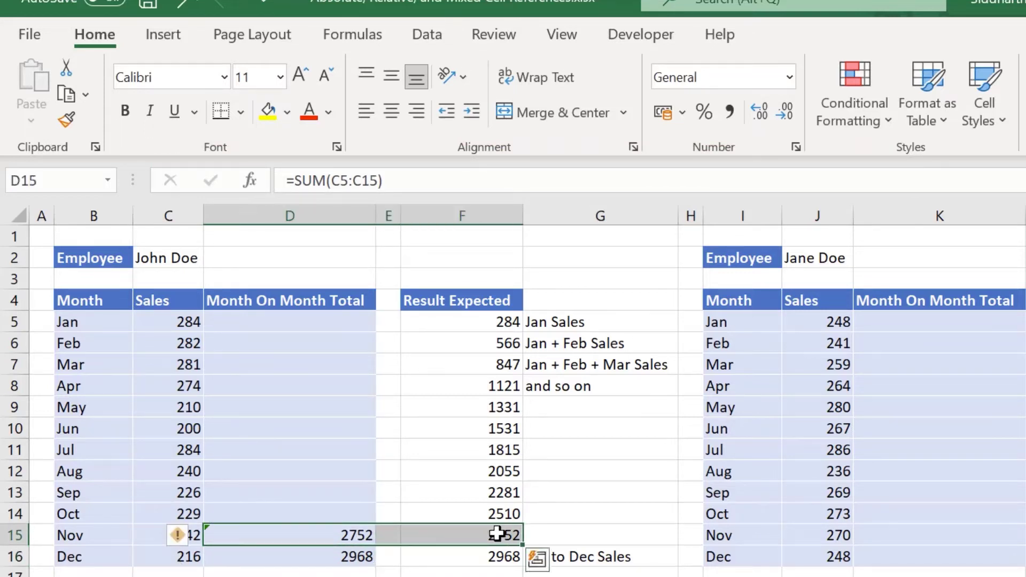
- Turn the formulas in D15 and D16 into text with a leading apostrophe and compare their sum ranges
click(341, 536)
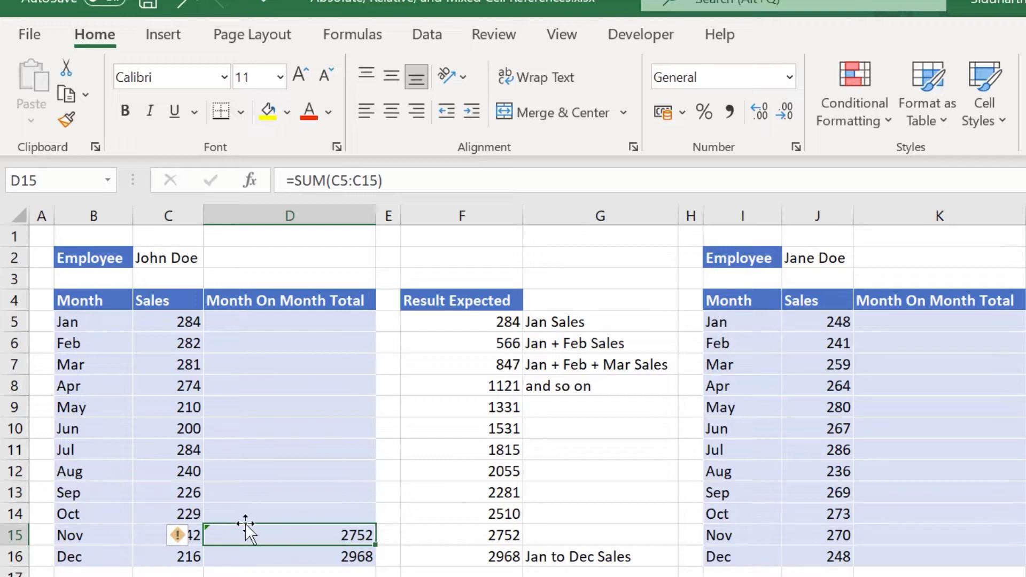
click(286, 181)
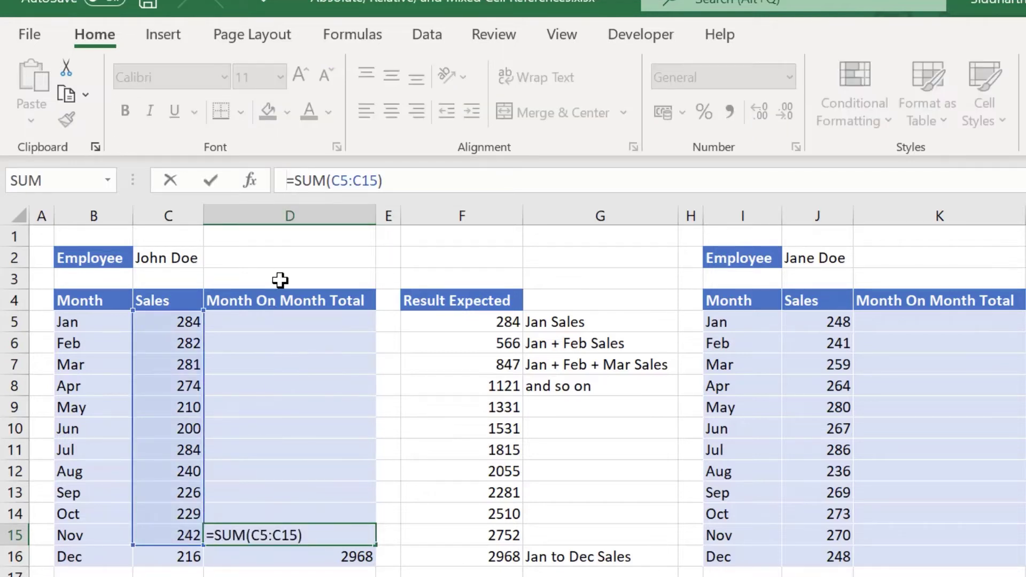
text(')
key(Return)
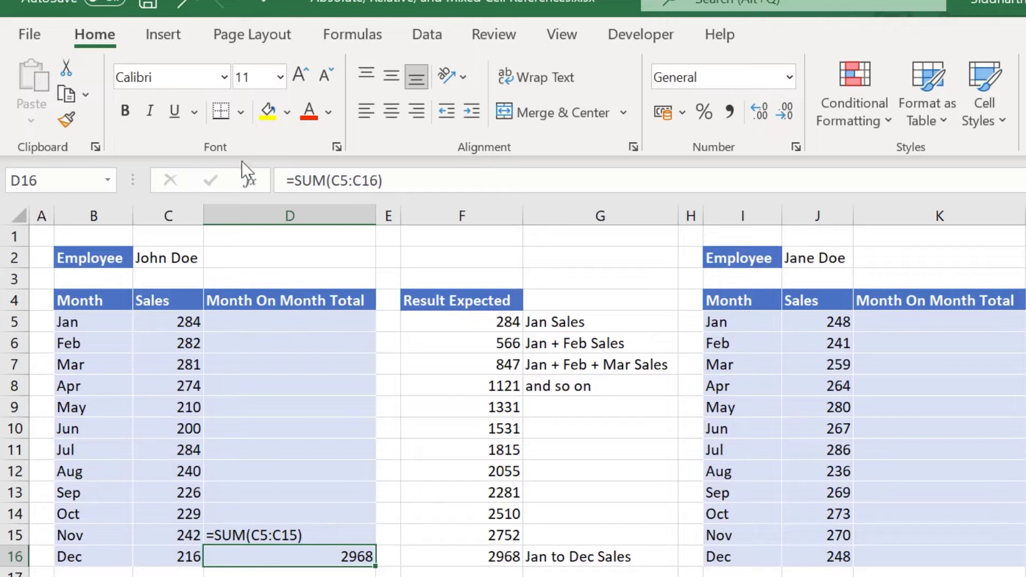
click(287, 181)
text(')
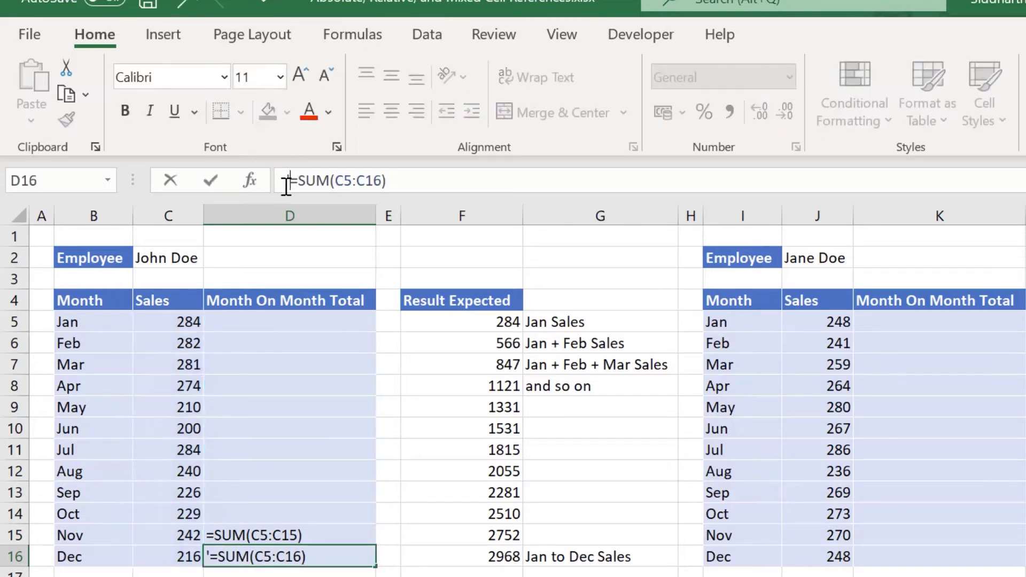
key(Return)
click(311, 535)
drag(311, 534, 316, 561)
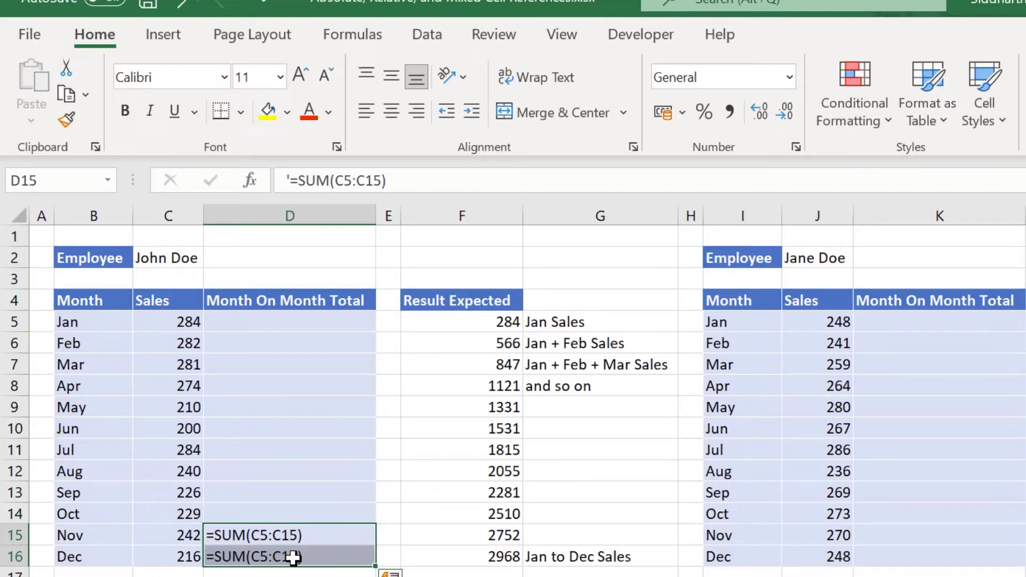
- Clear the text version of the Nov formula from D15
click(271, 509)
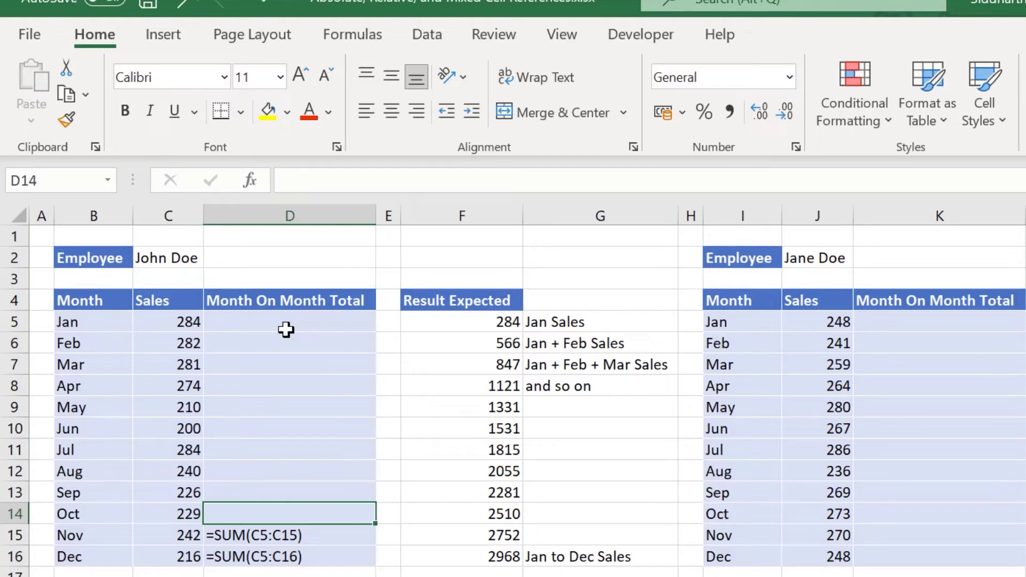
click(287, 536)
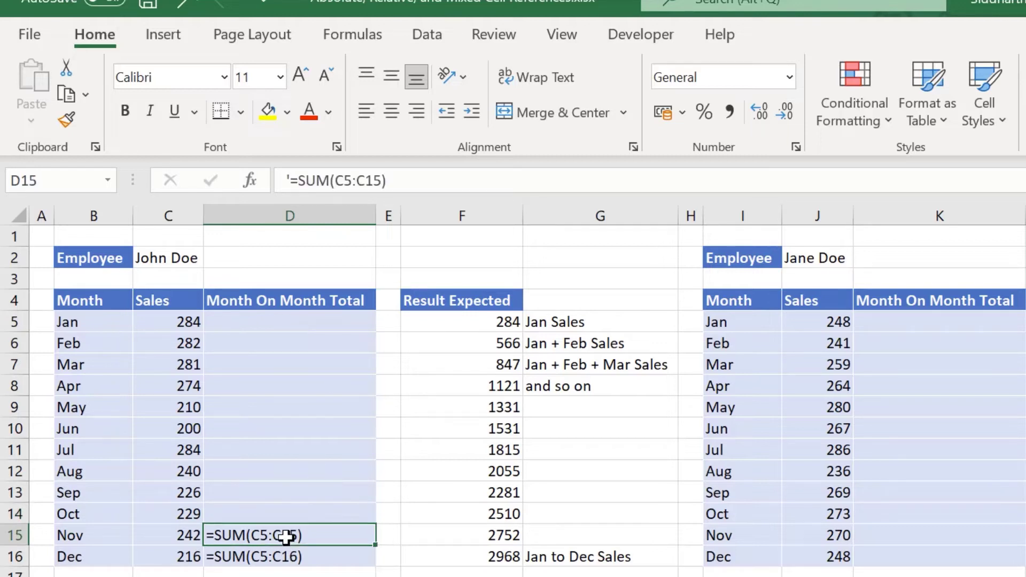
key(Delete)
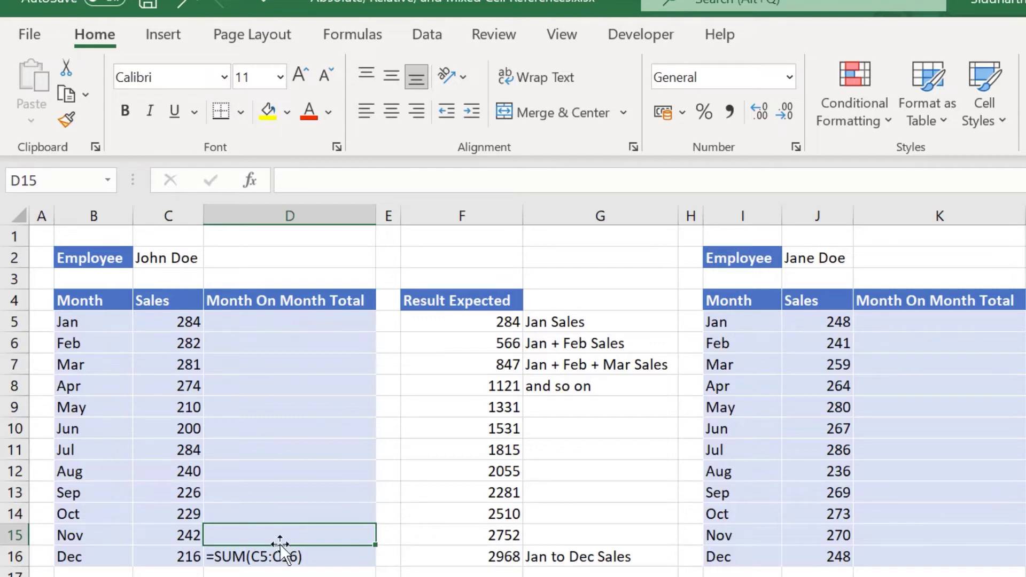
- Remove the leading apostrophe in D16 so =SUM(C5:C16) is a live formula again
click(276, 553)
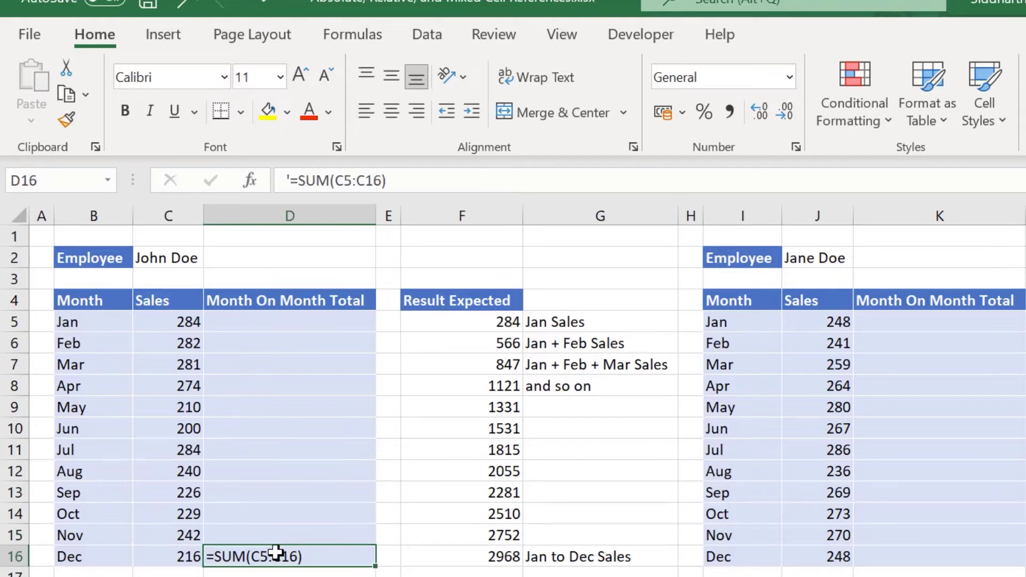
click(288, 181)
key(BackSpace)
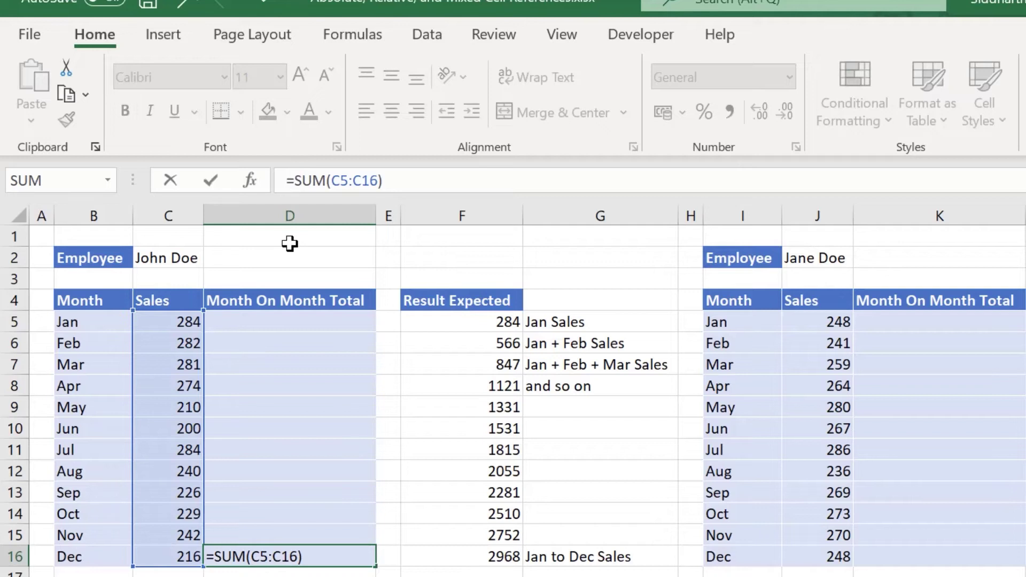
key(Return)
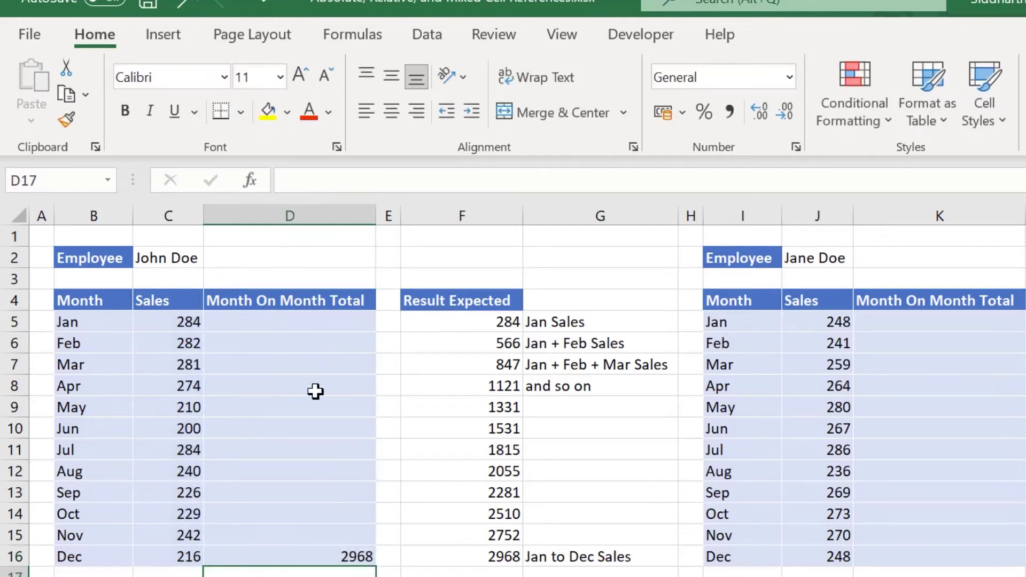
- Fix the start cell and the end column in the Dec total formula in D16, making it =SUM($C$5:$C16)
click(348, 553)
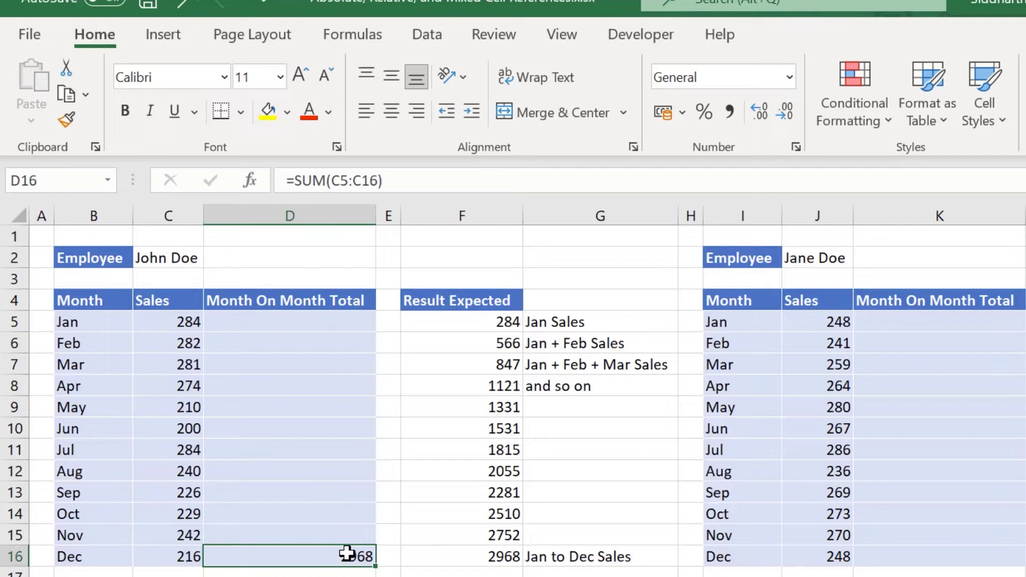
click(331, 181)
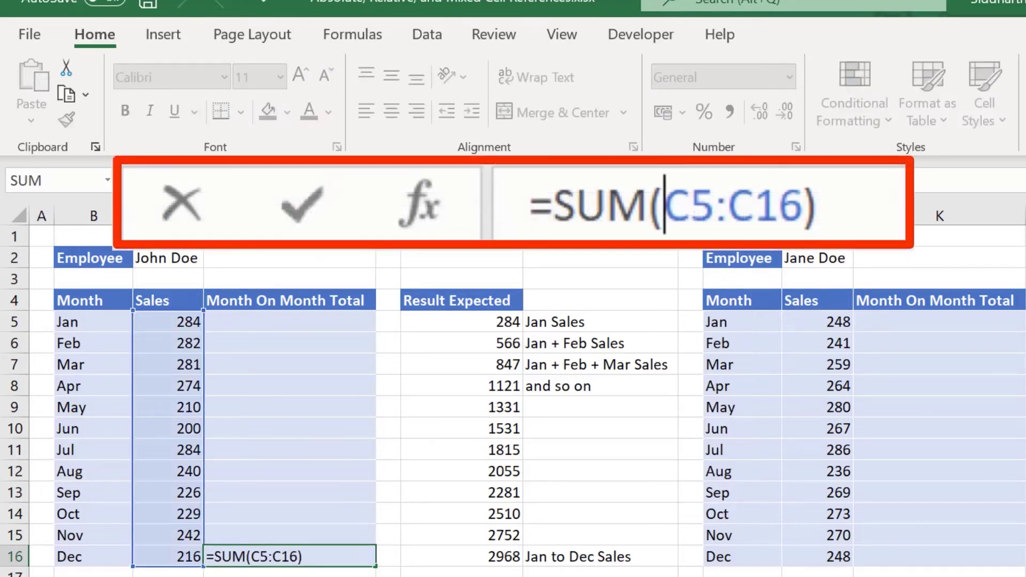
text($)
key(Right)
text($)
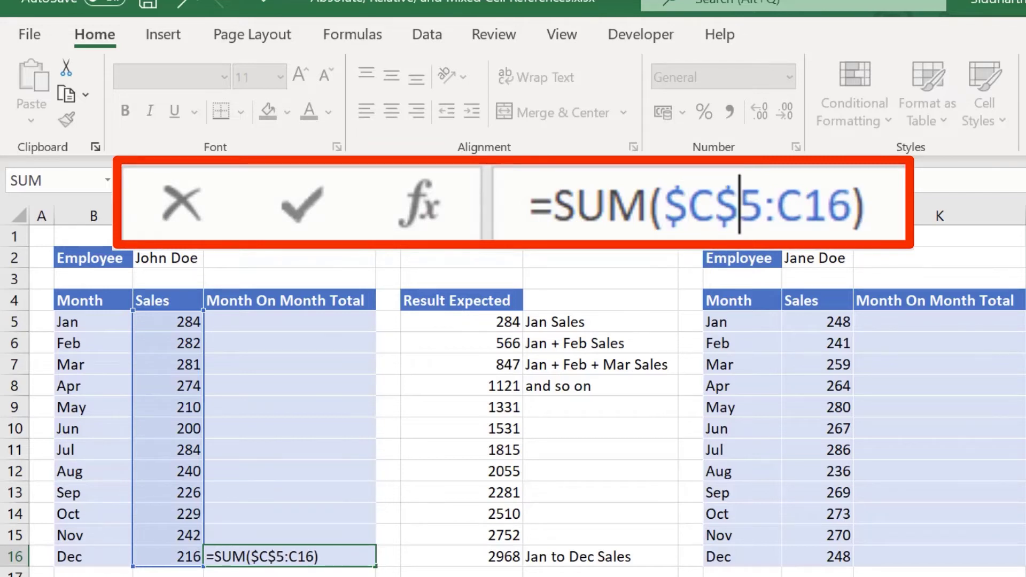
click(784, 200)
text($)
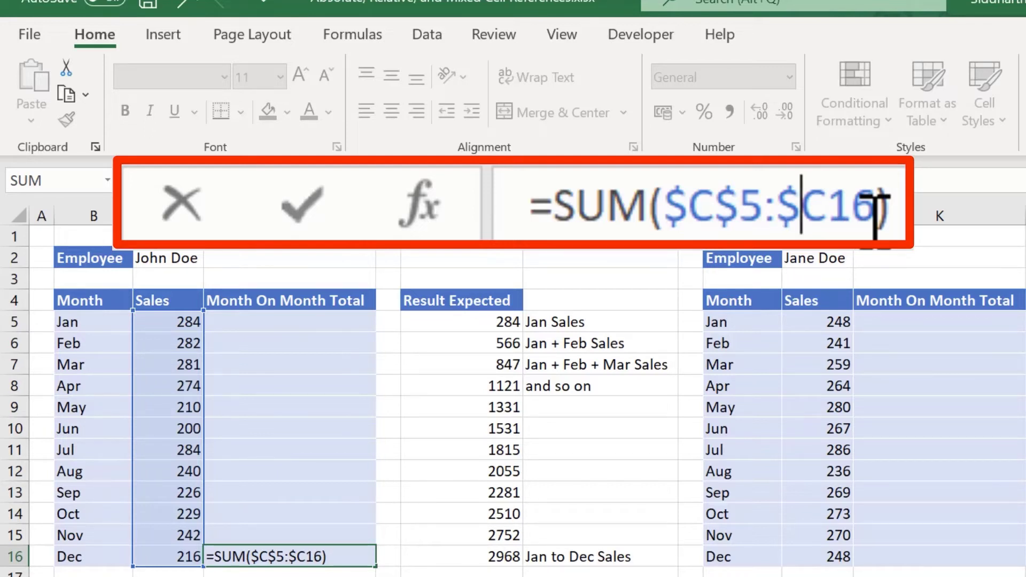
key(Return)
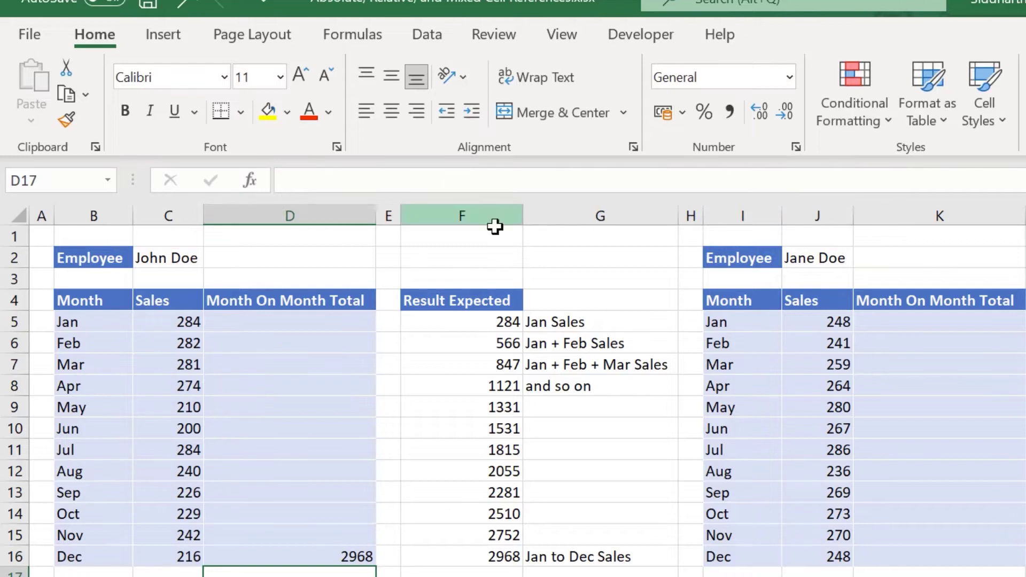
- Fill the D16 formula up to D5 and compare the Jan, Apr and Sep totals with the expected results in column F
click(373, 564)
drag(374, 567, 368, 321)
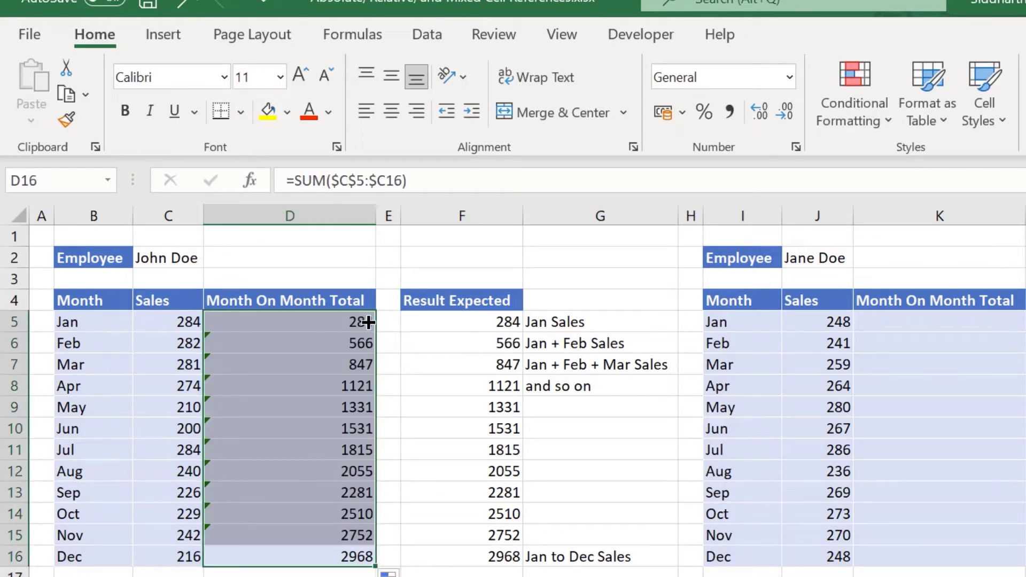
click(324, 323)
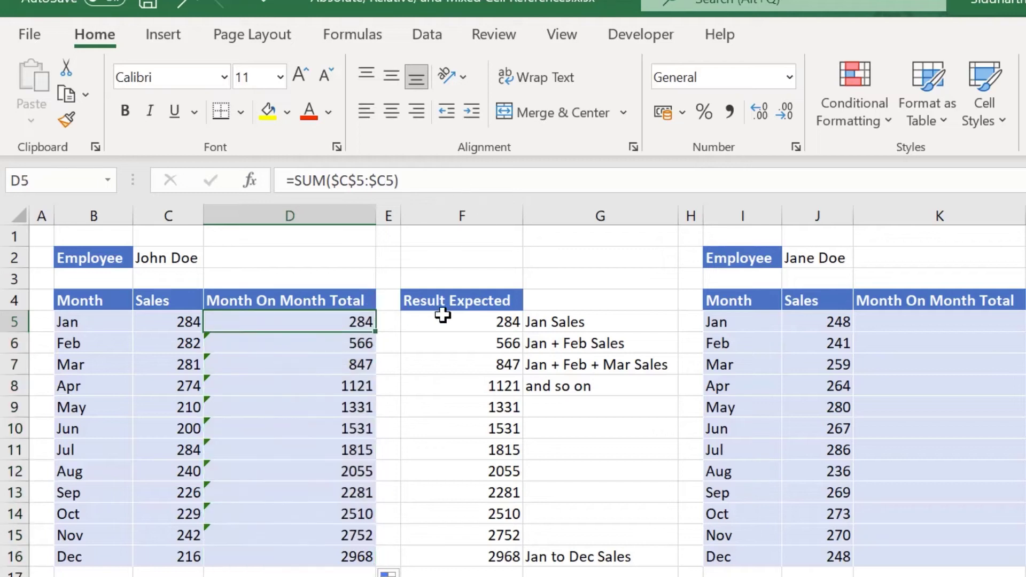
click(484, 315)
click(355, 385)
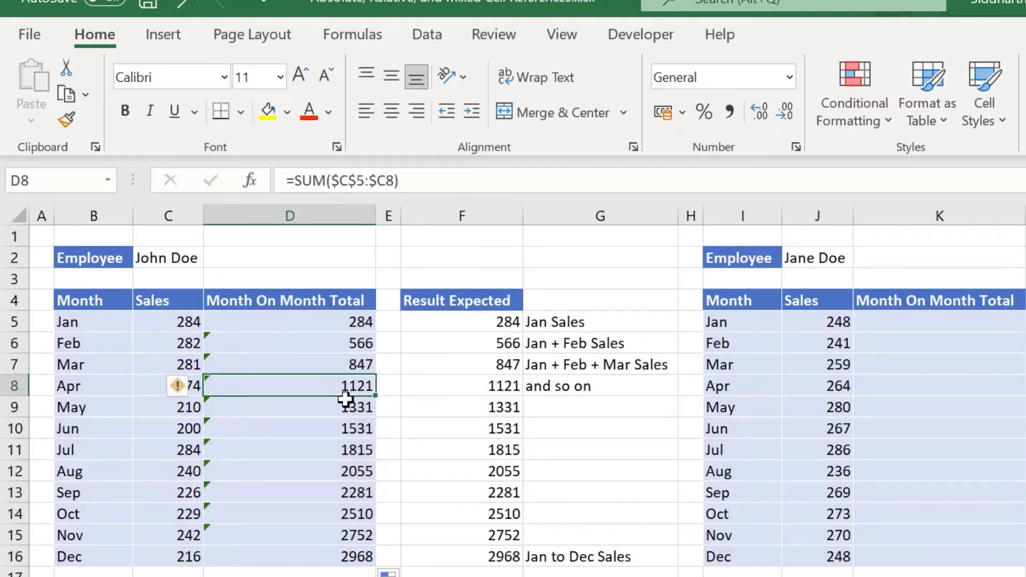
click(508, 386)
click(318, 497)
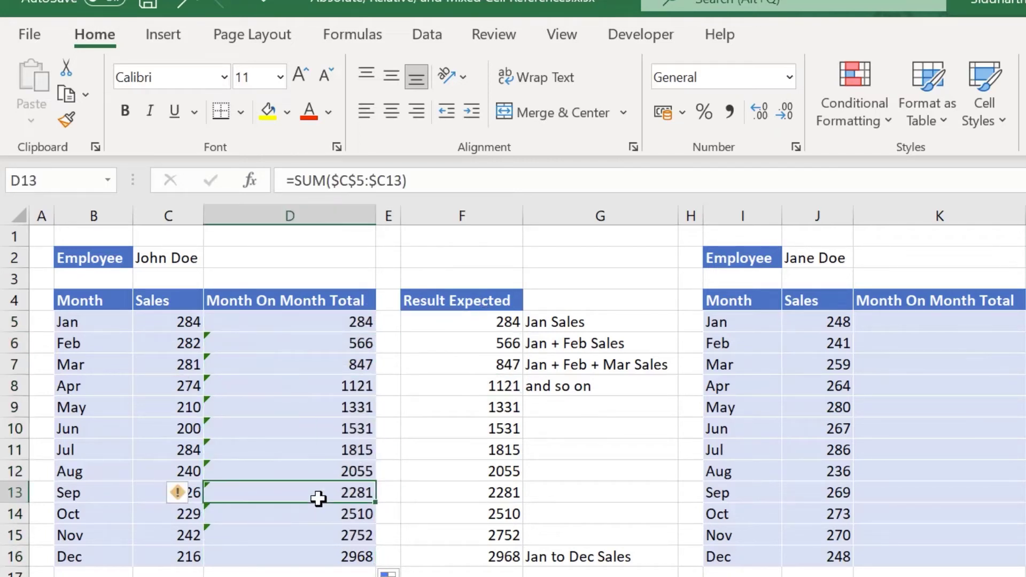
click(518, 490)
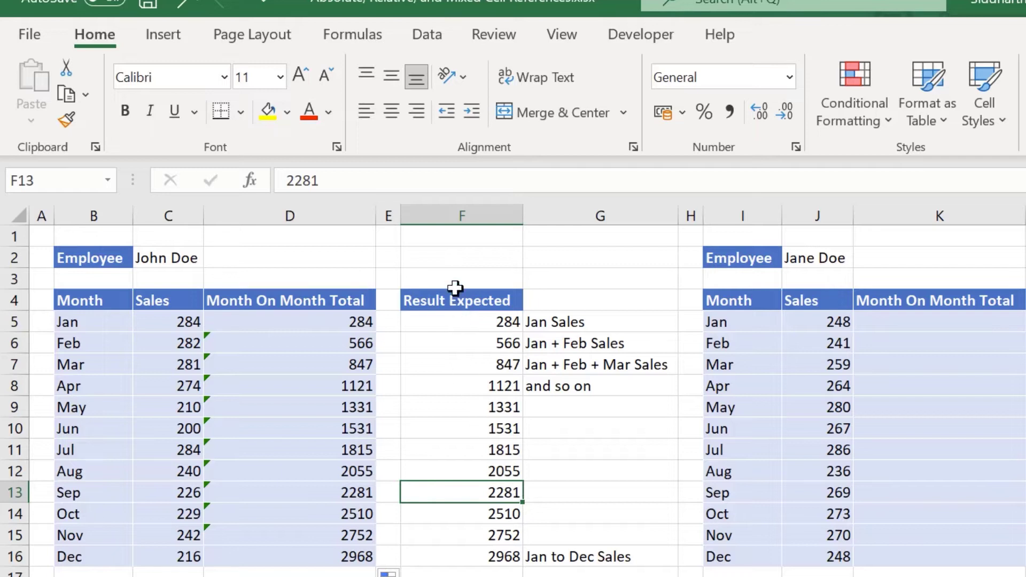
- Examine how the sum range changes from row to row in the formulas in D5 through D9
drag(369, 319, 365, 556)
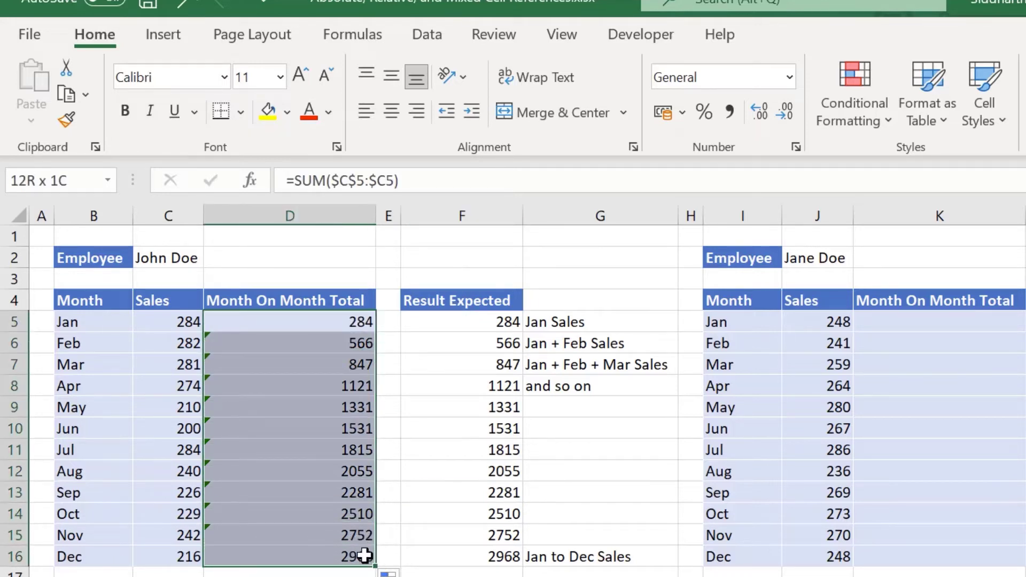
drag(365, 556, 363, 550)
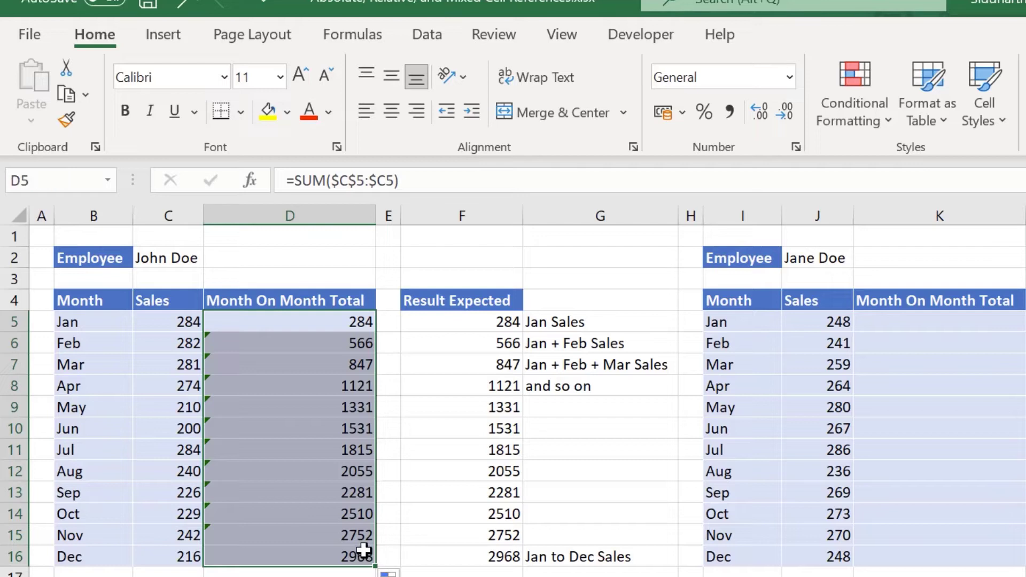
click(303, 319)
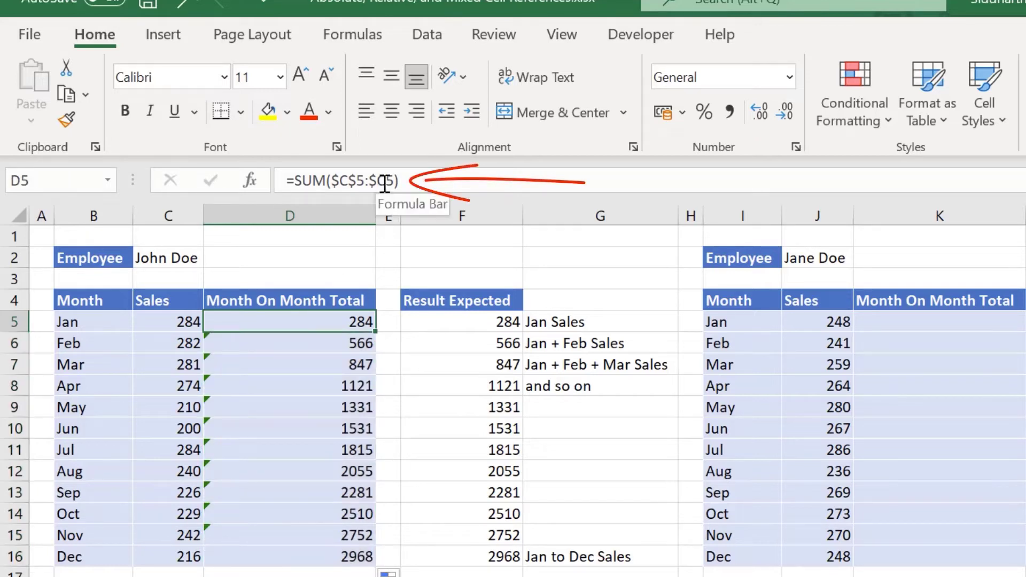
click(349, 342)
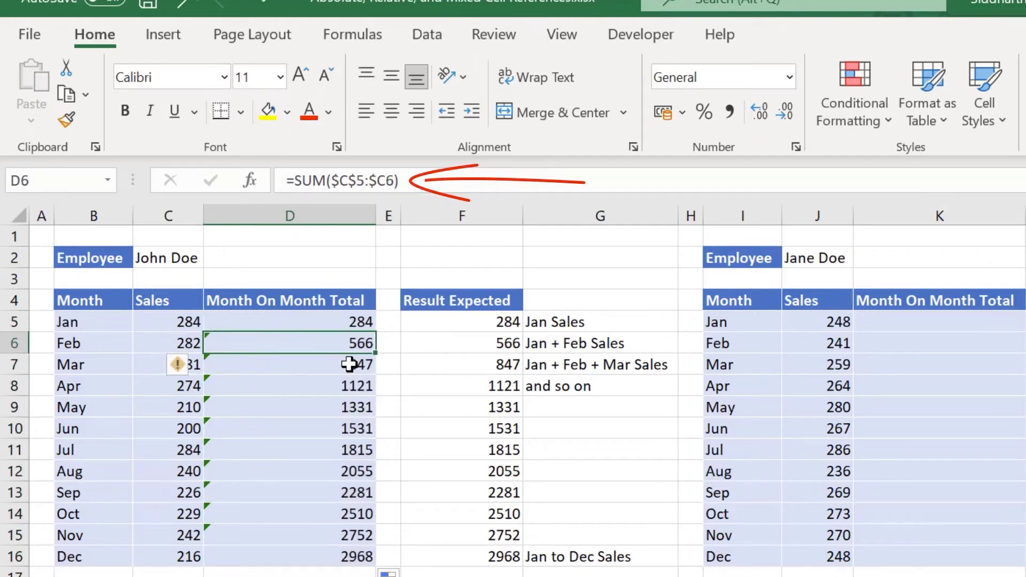
click(347, 366)
click(349, 387)
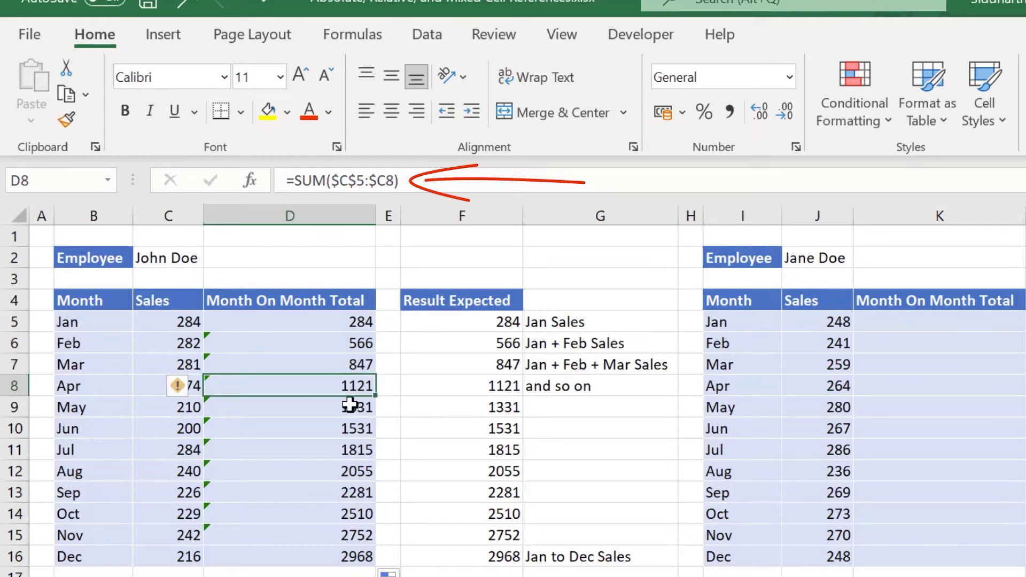
click(350, 407)
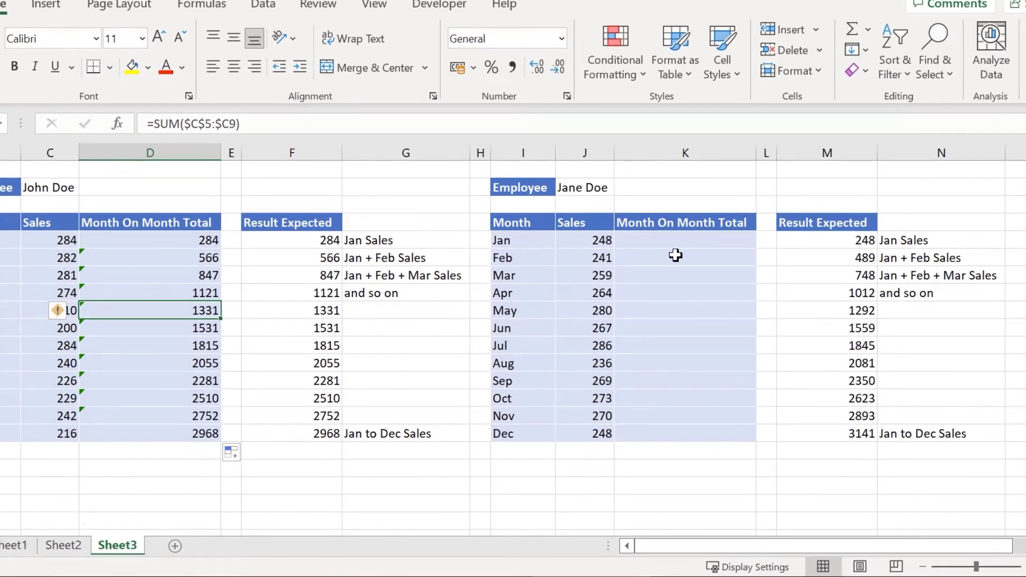
- Copy the Dec total formula from D16 to K16 in the second employee's table and compare it with the expected result in M16
drag(906, 320, 908, 393)
drag(659, 300, 669, 440)
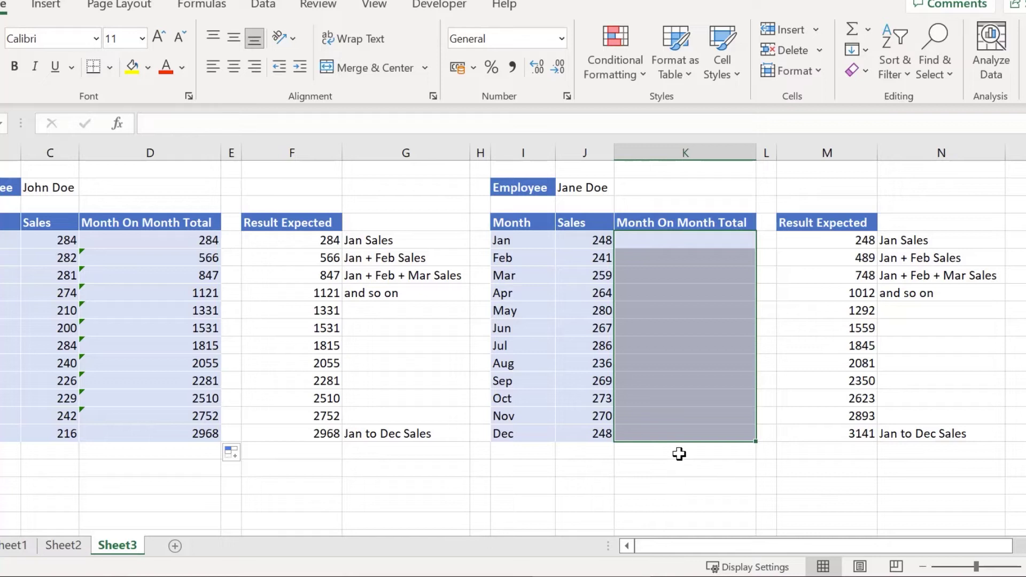
click(679, 432)
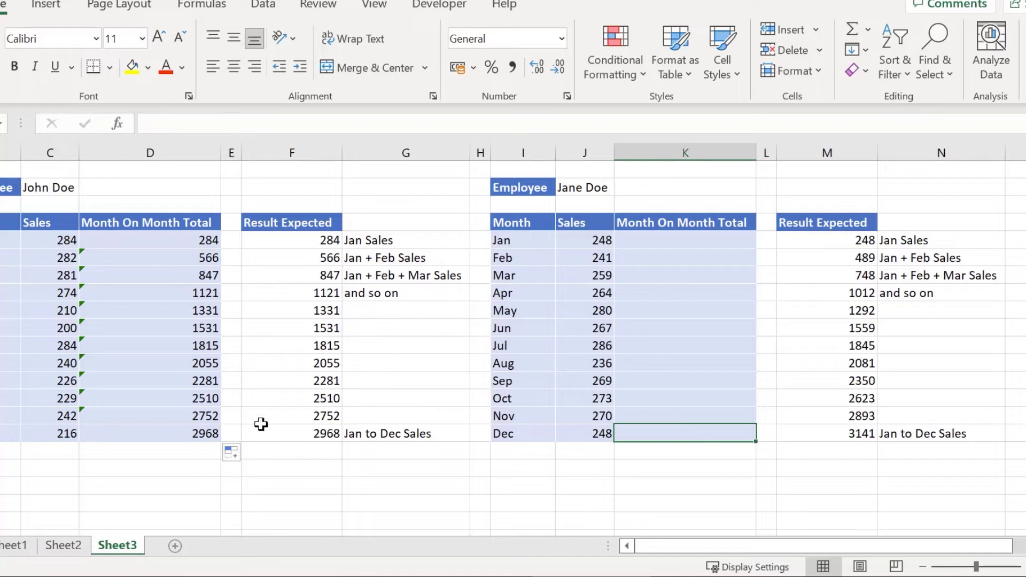
click(191, 436)
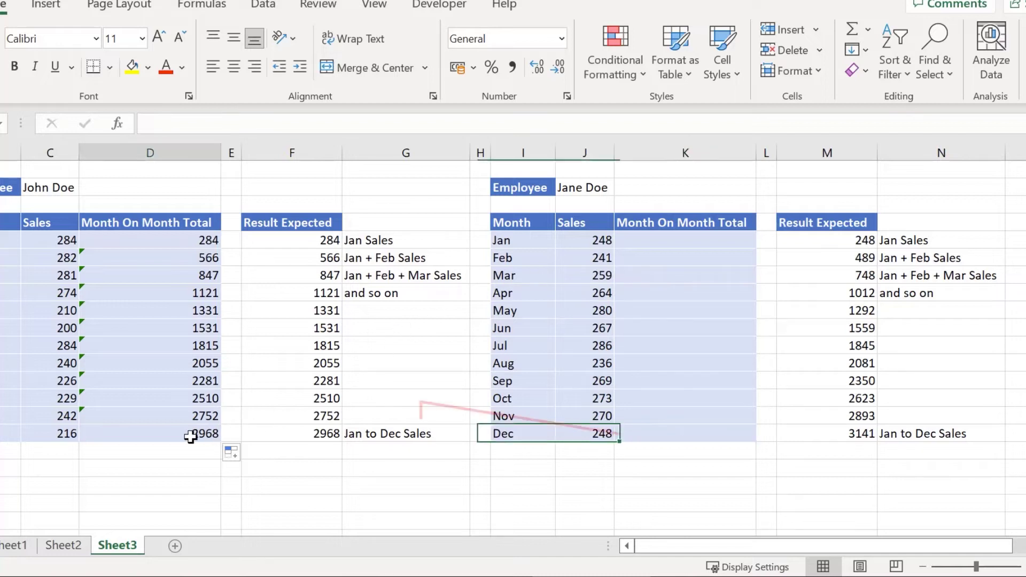
click(669, 435)
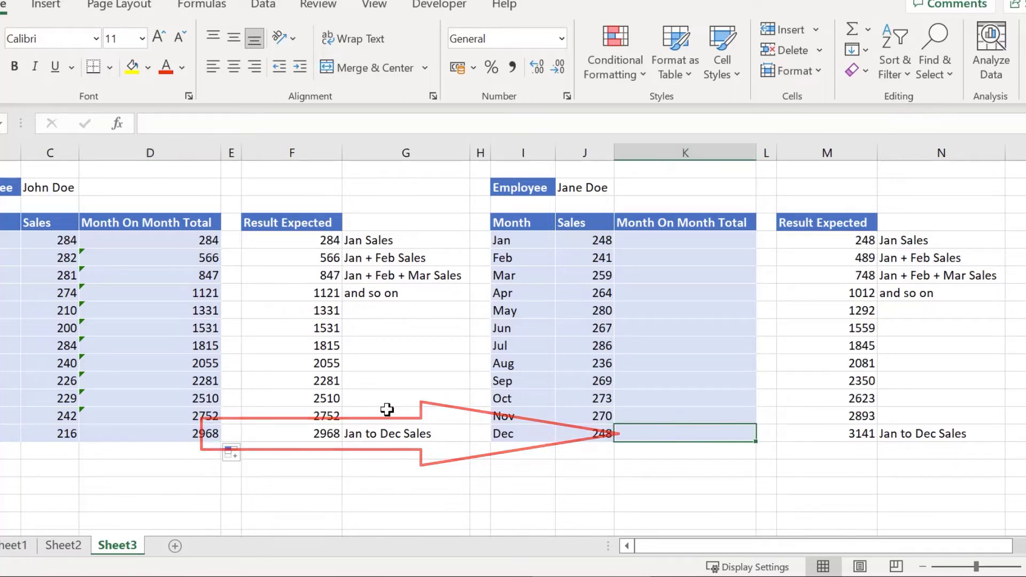
click(190, 432)
key(ctrl+c)
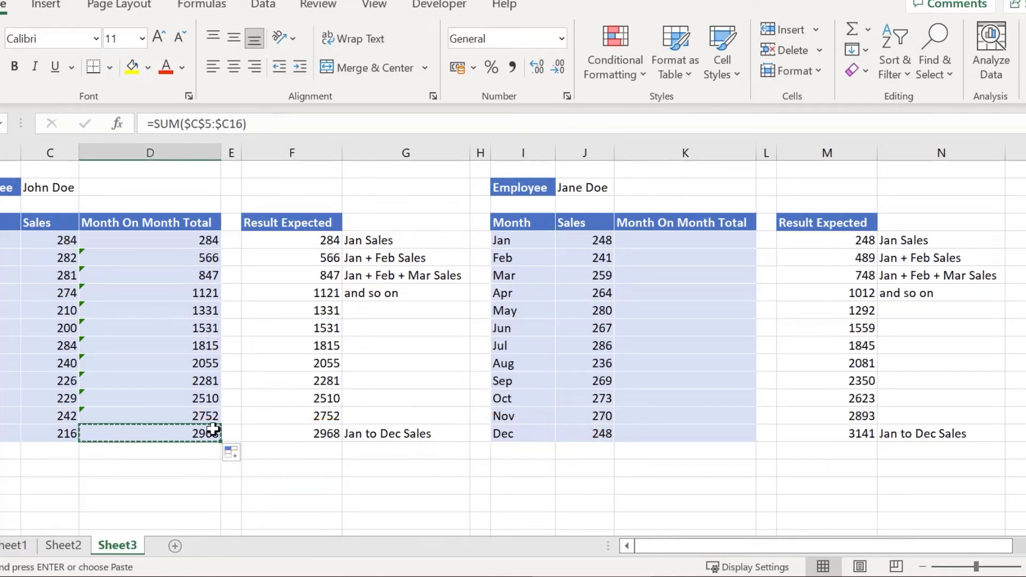
click(657, 430)
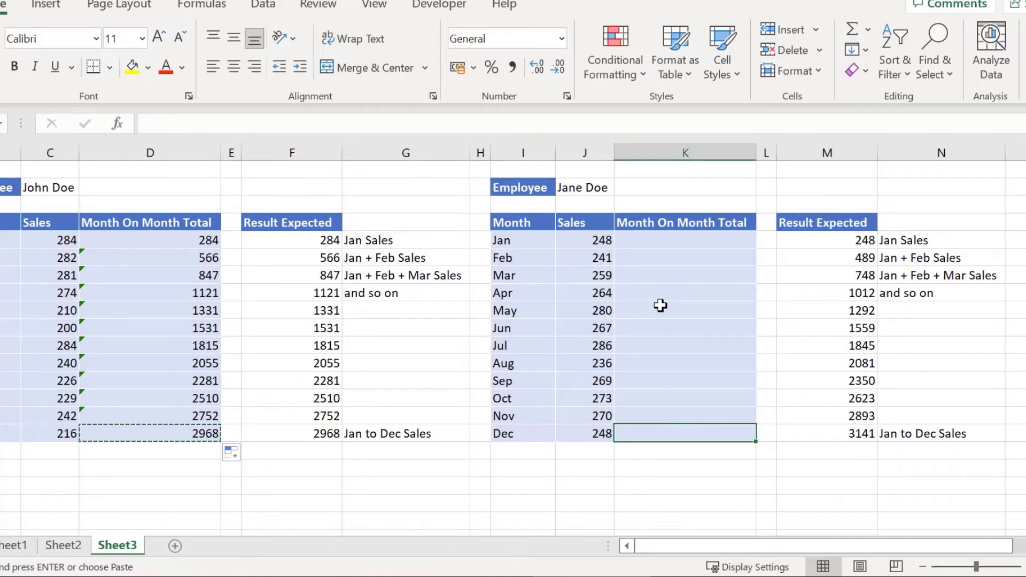
key(ctrl+v)
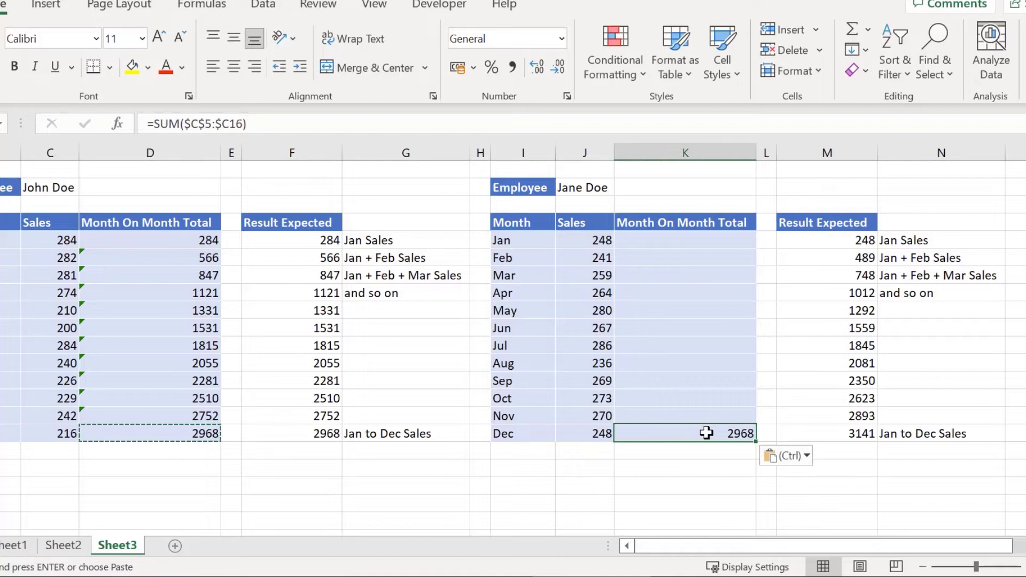
click(855, 432)
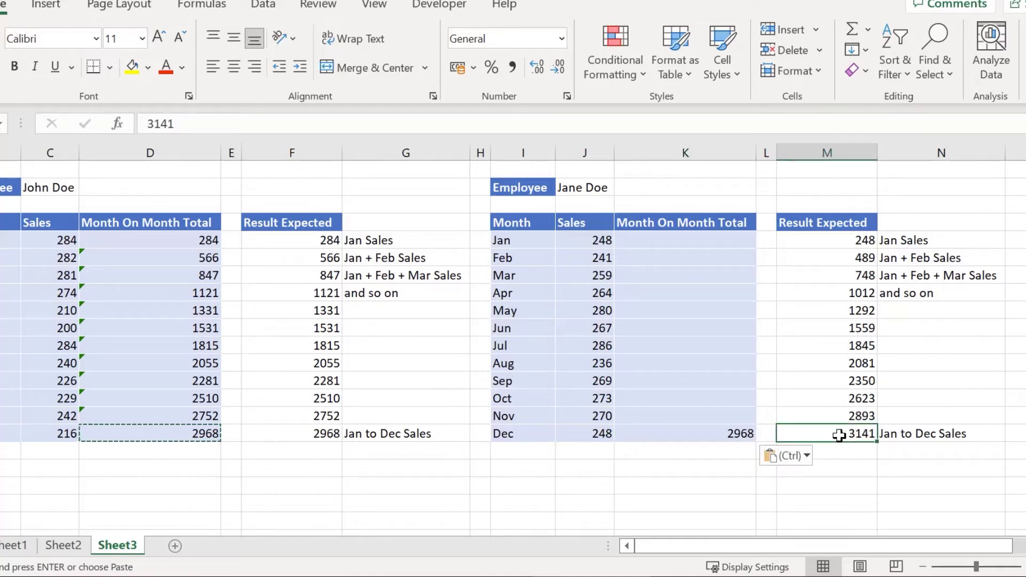
- Inspect the start and end references of the pasted formula in K16 and clear the cell
click(722, 433)
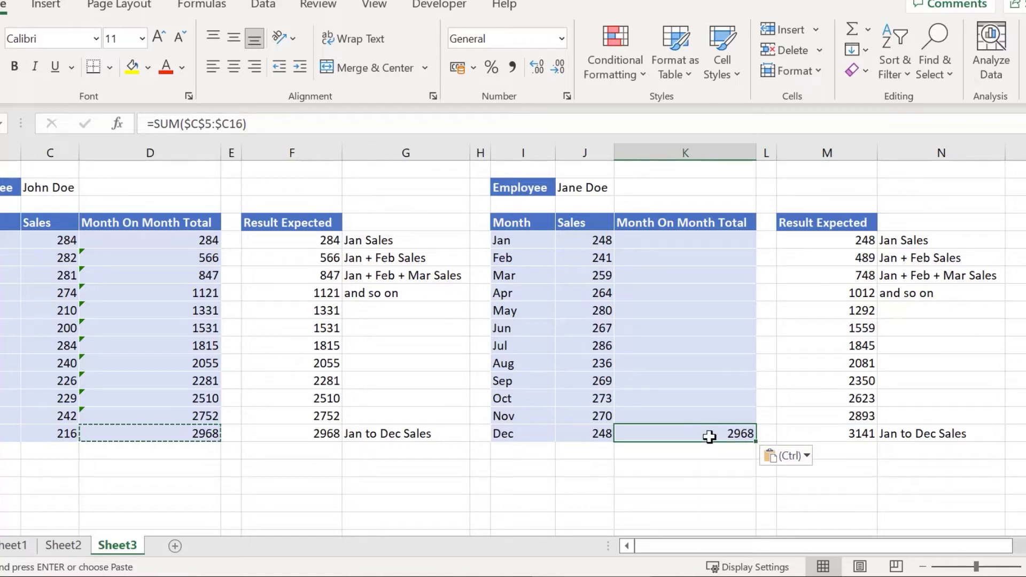
double_click(710, 433)
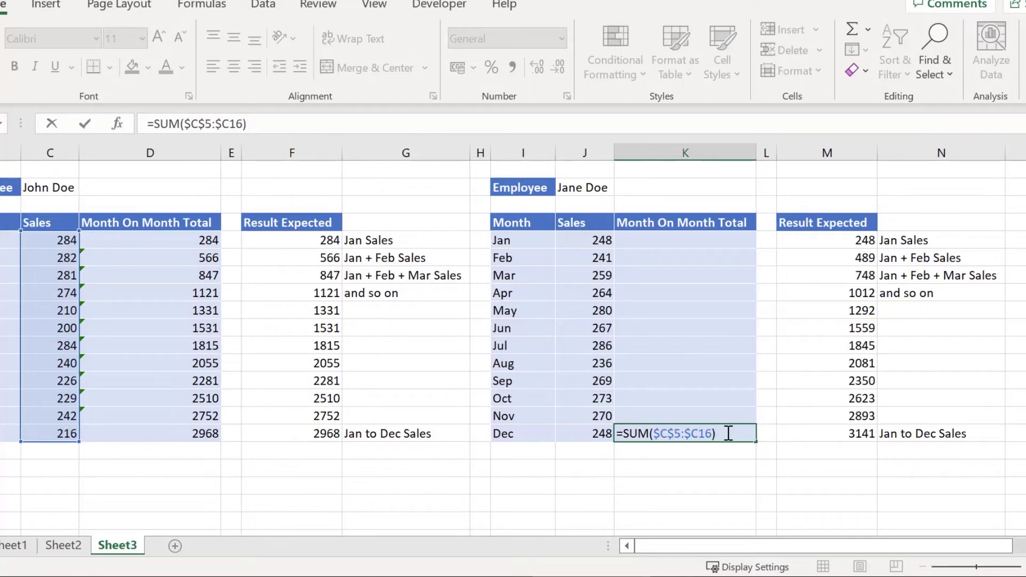
drag(658, 434, 680, 438)
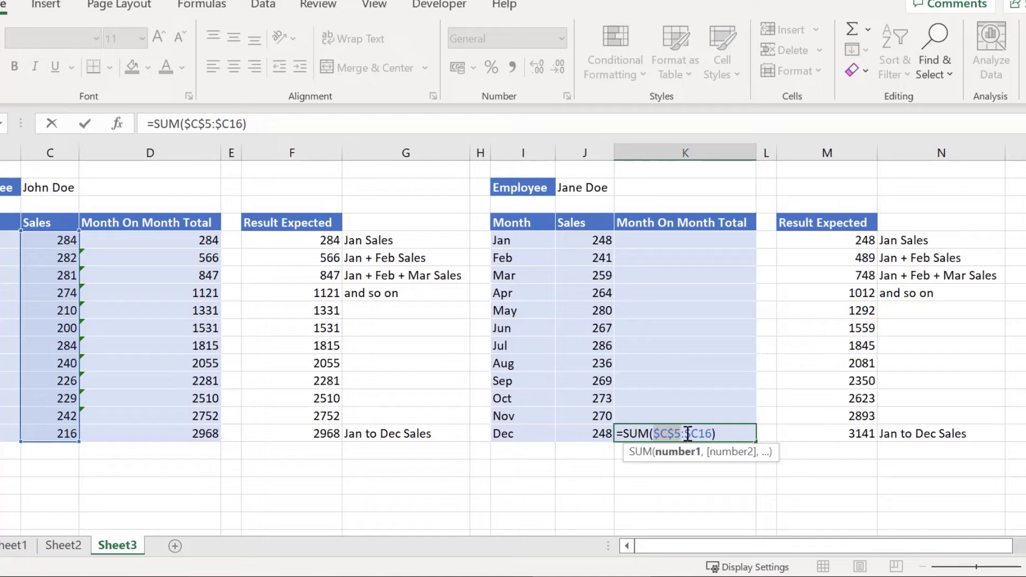
drag(687, 435, 697, 434)
click(701, 432)
drag(698, 433, 712, 433)
key(ctrl+Return)
key(Delete)
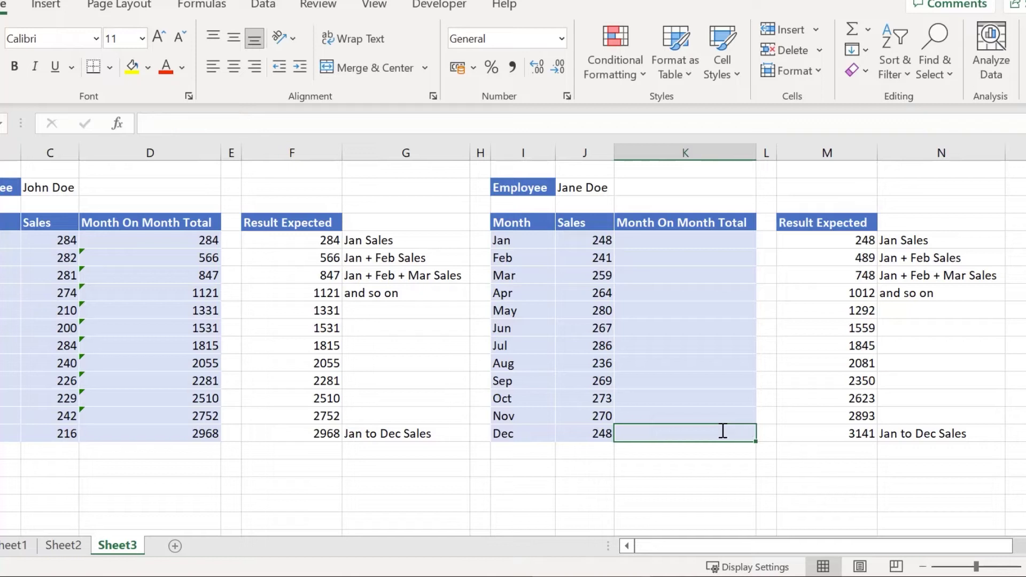
- Change the Dec total formula in D16 to =SUM(C$5:C16), so that only the start row stays absolute
click(155, 428)
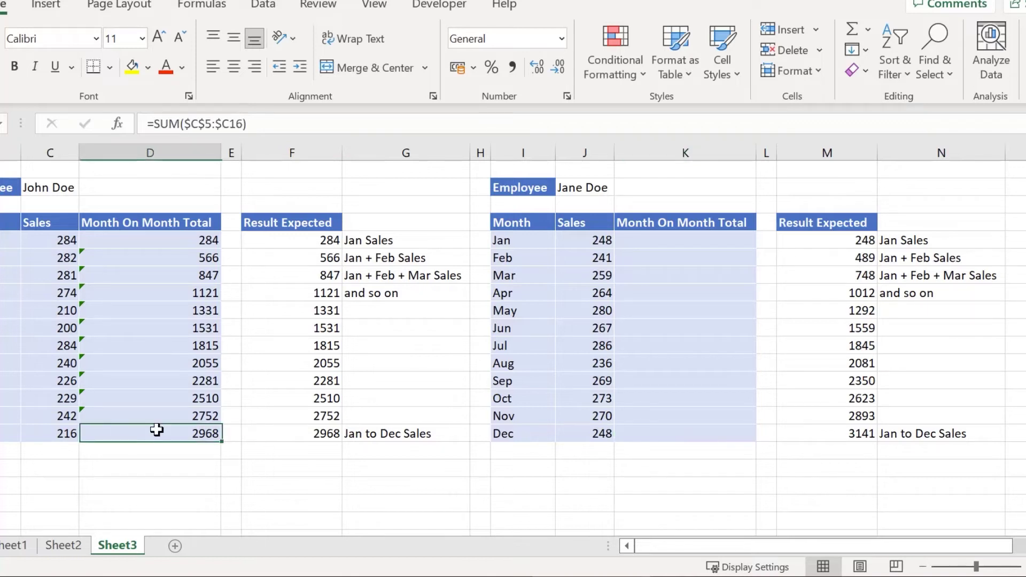
click(194, 122)
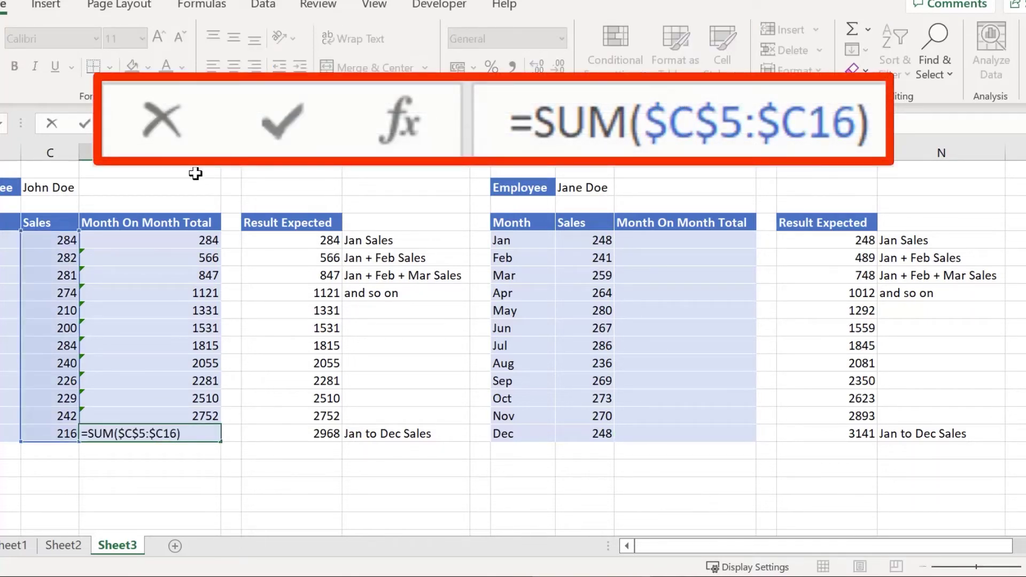
key(BackSpace)
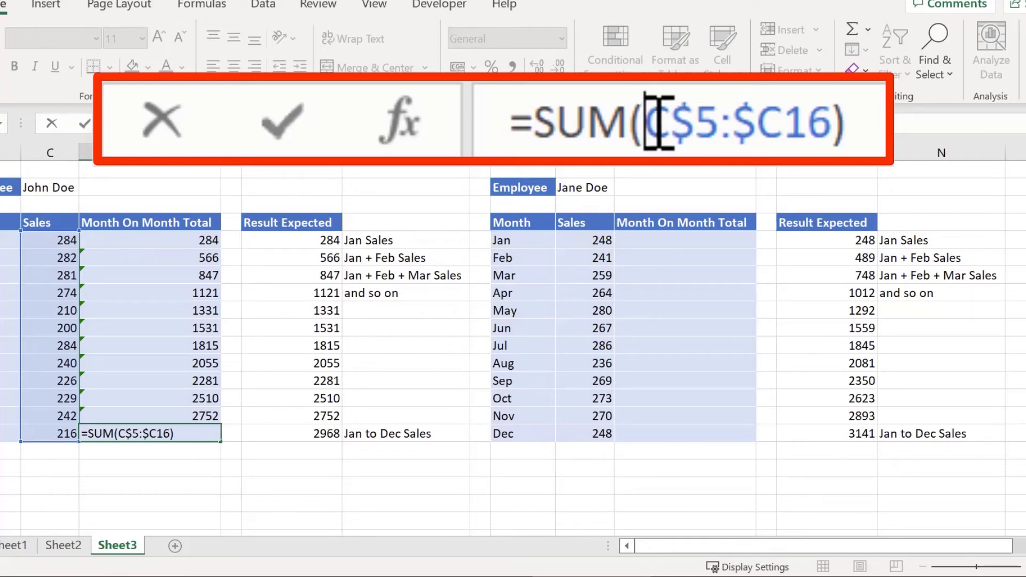
click(730, 122)
key(Delete)
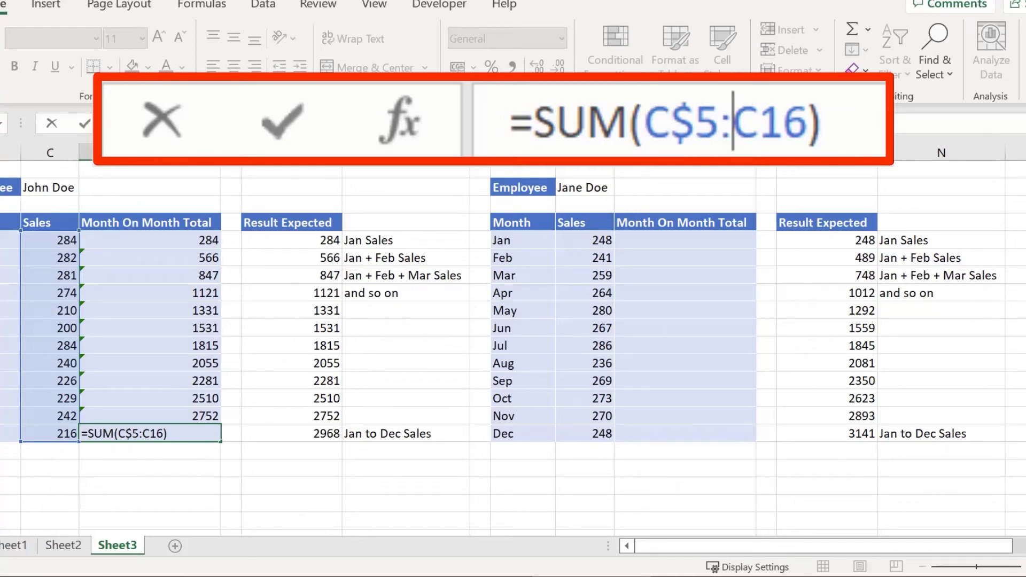
key(Return)
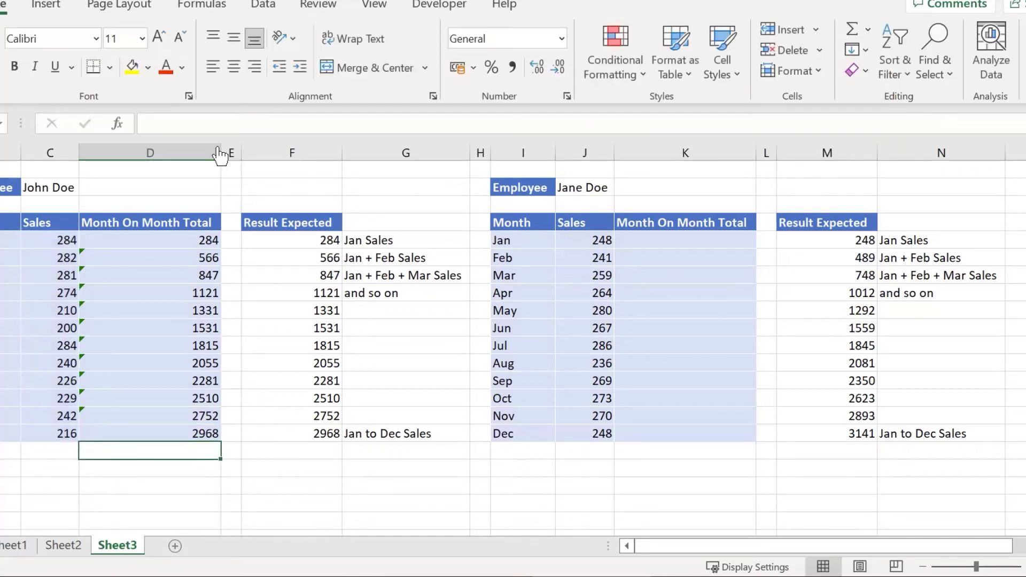
- Copy the D16 formula to K16 in the second employee's table and check which sales range it sums
click(199, 430)
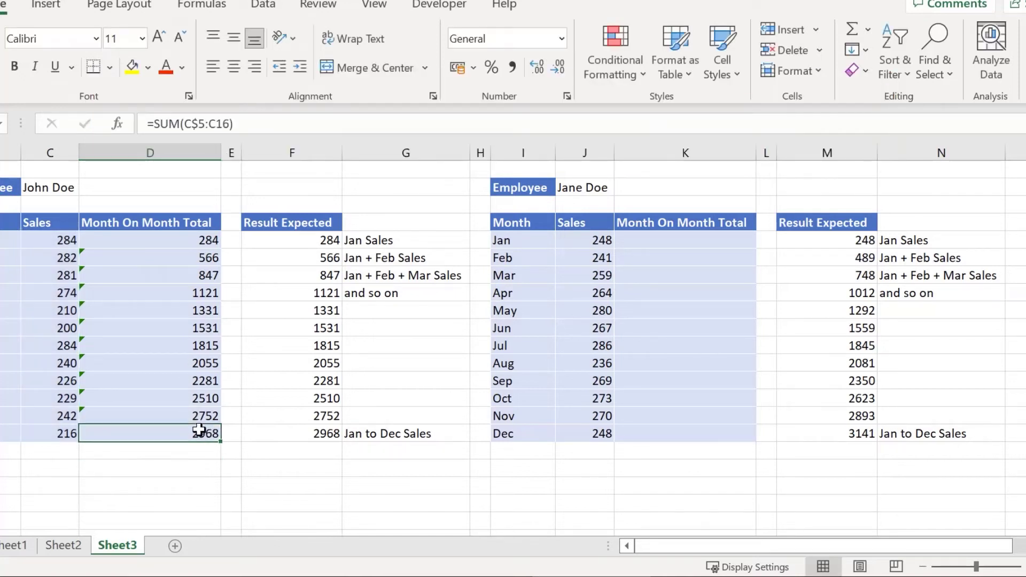
key(ctrl+c)
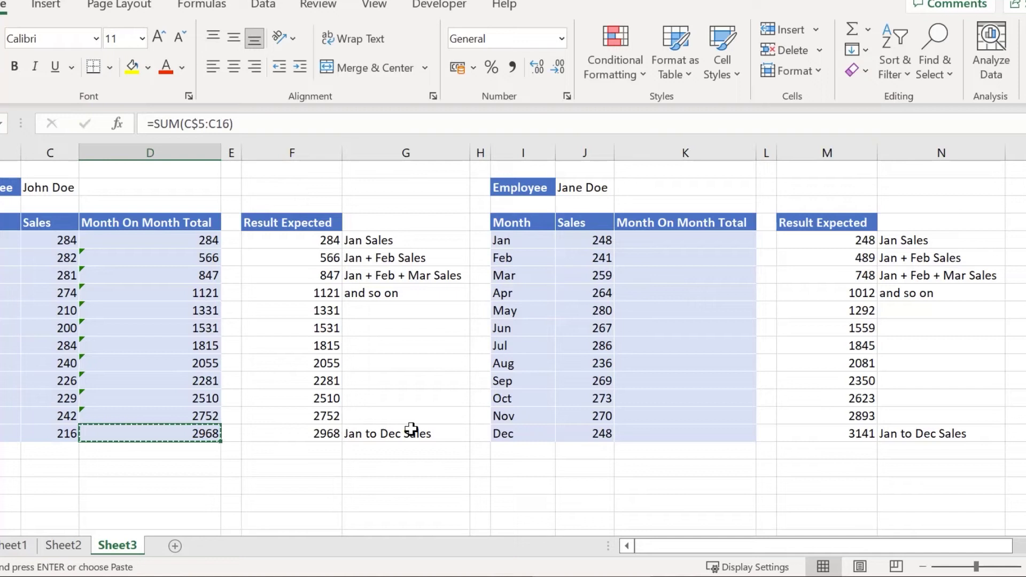
click(682, 432)
key(ctrl+v)
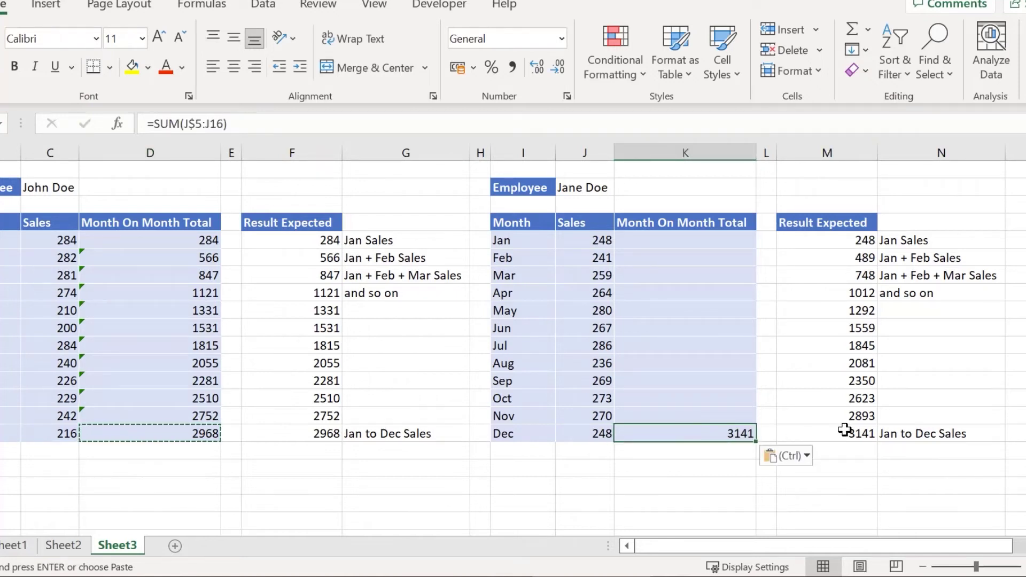
double_click(740, 433)
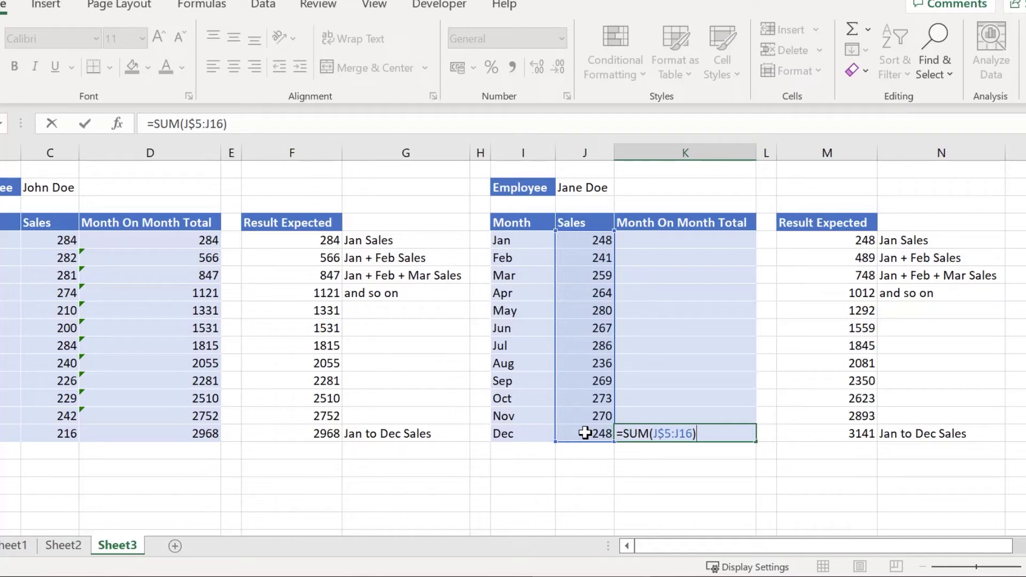
key(Return)
- Fill the K16 formula up to K5 and check the formulas in several months of the second employee's total column
click(725, 427)
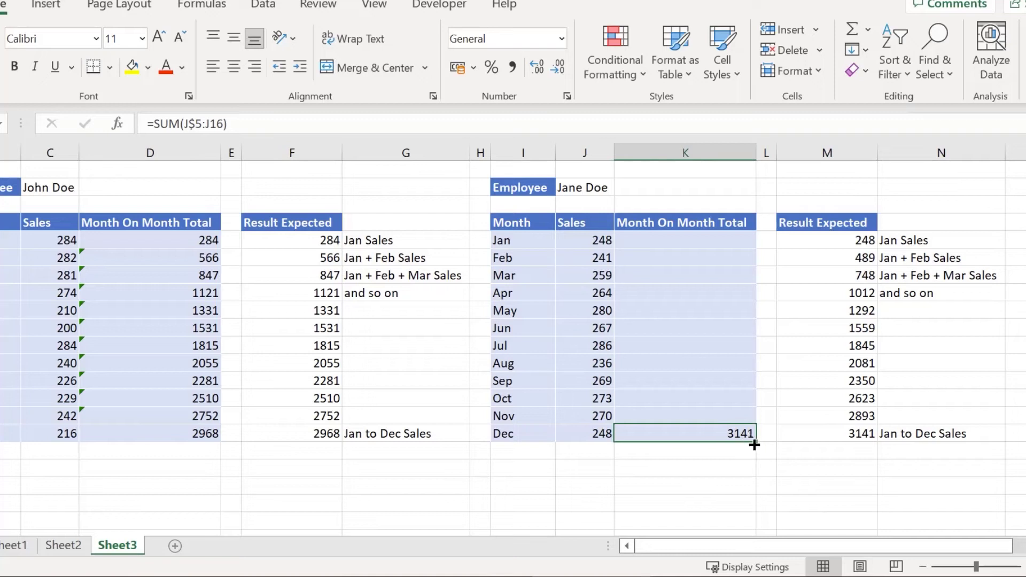
drag(757, 444, 743, 233)
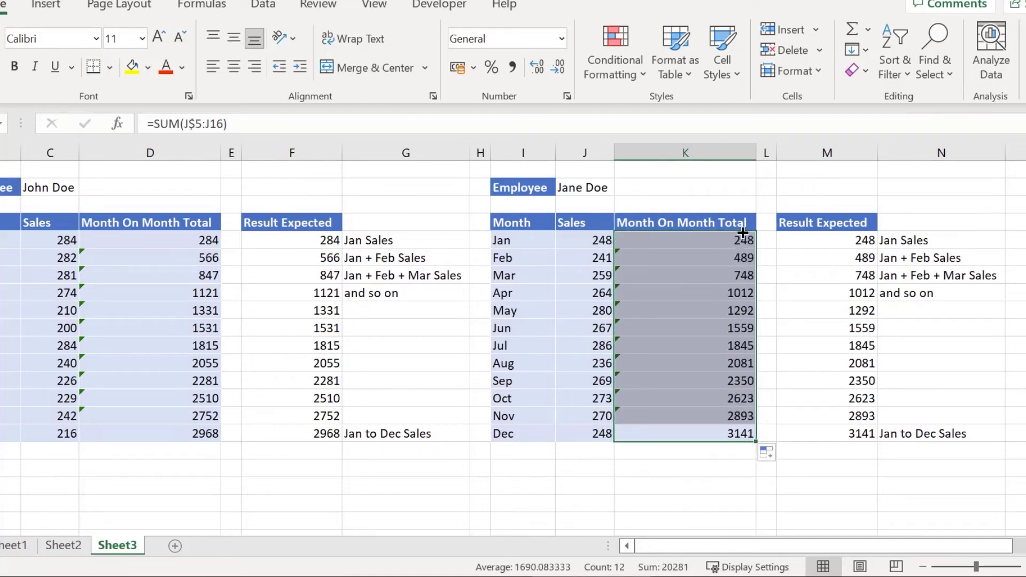
click(738, 257)
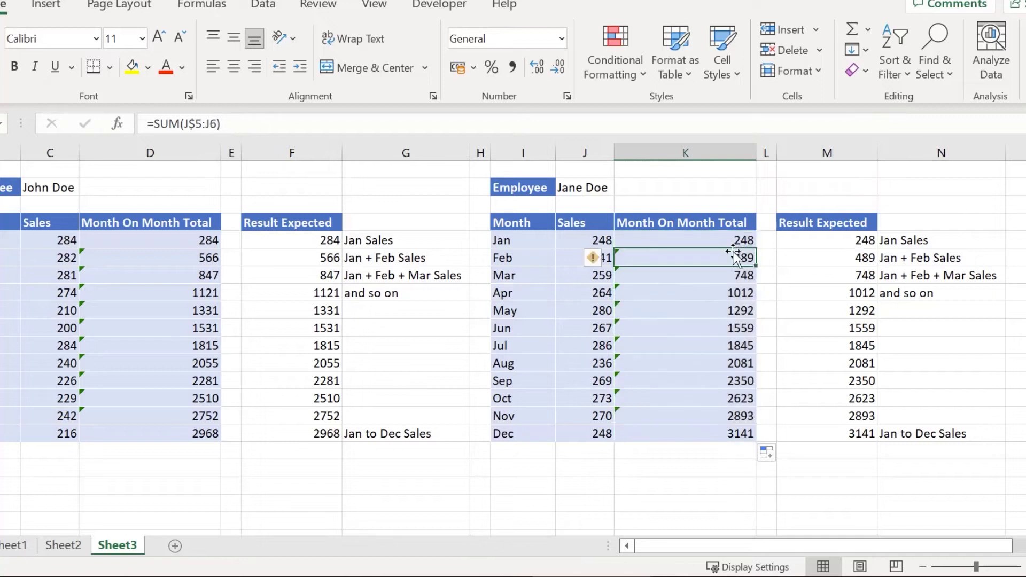
click(729, 275)
click(731, 310)
click(738, 328)
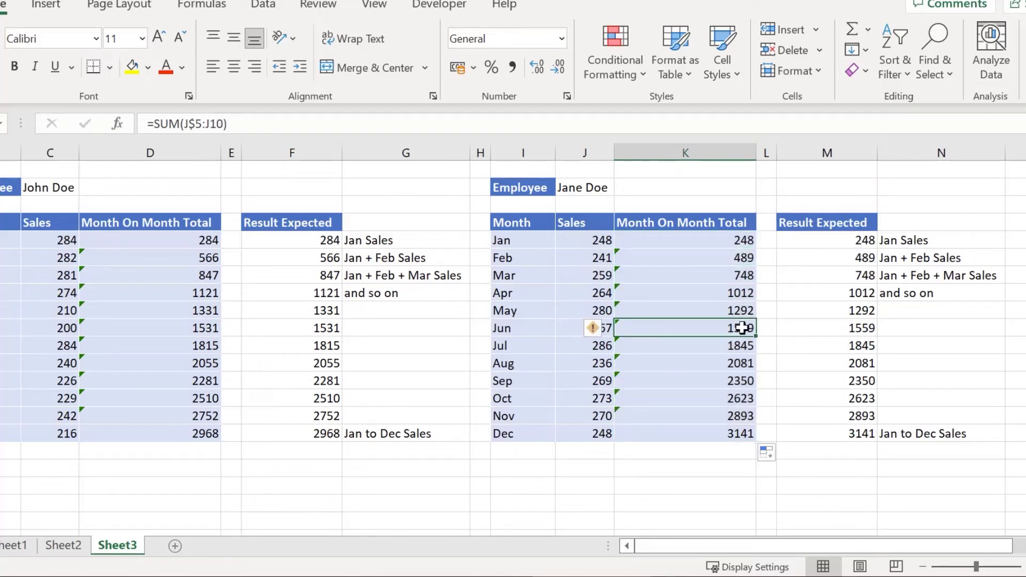
click(729, 362)
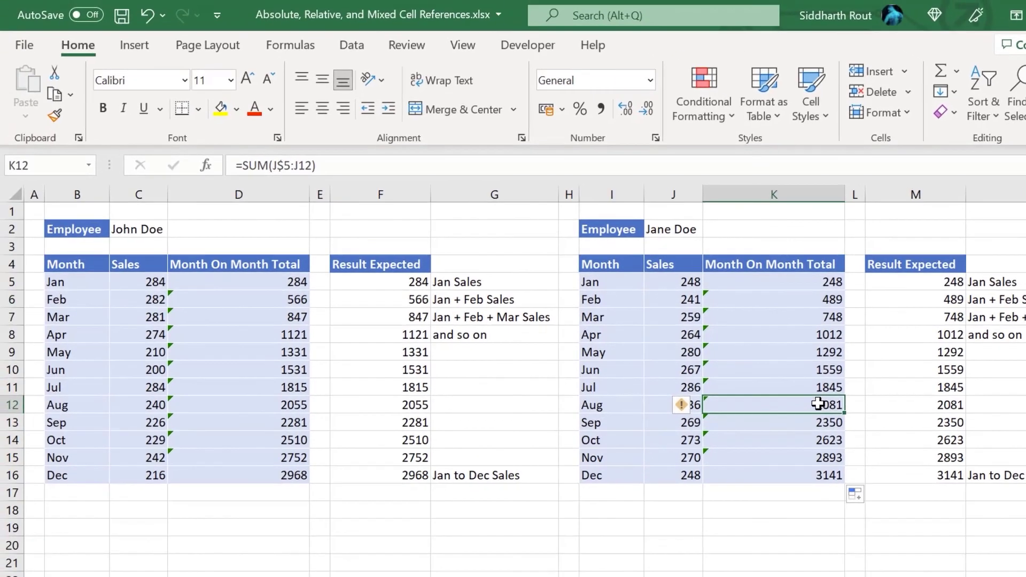
- Enter the row-absolute reference =B$1 in B18 and fill it across row 18 to column I
click(74, 512)
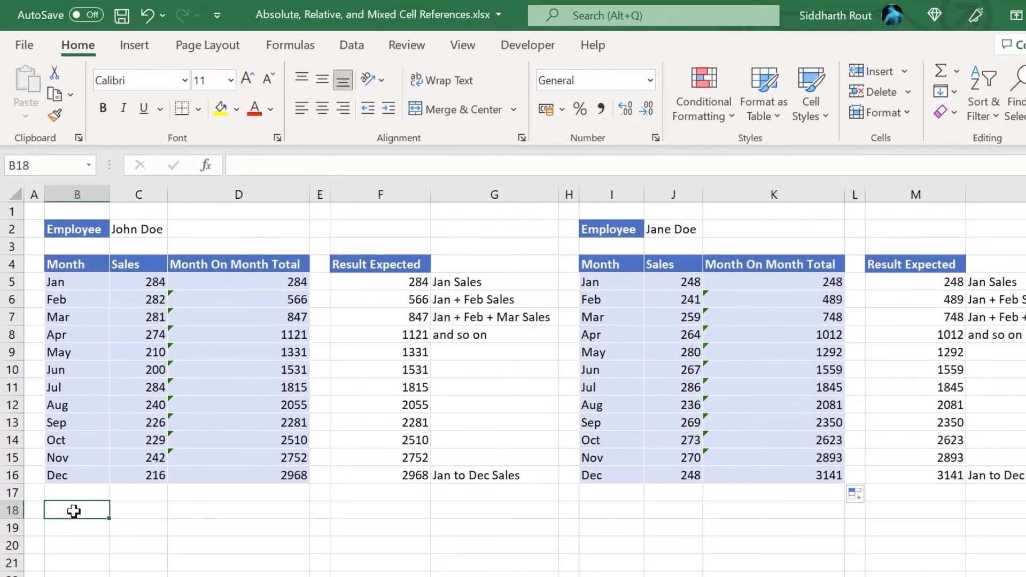
text(=)
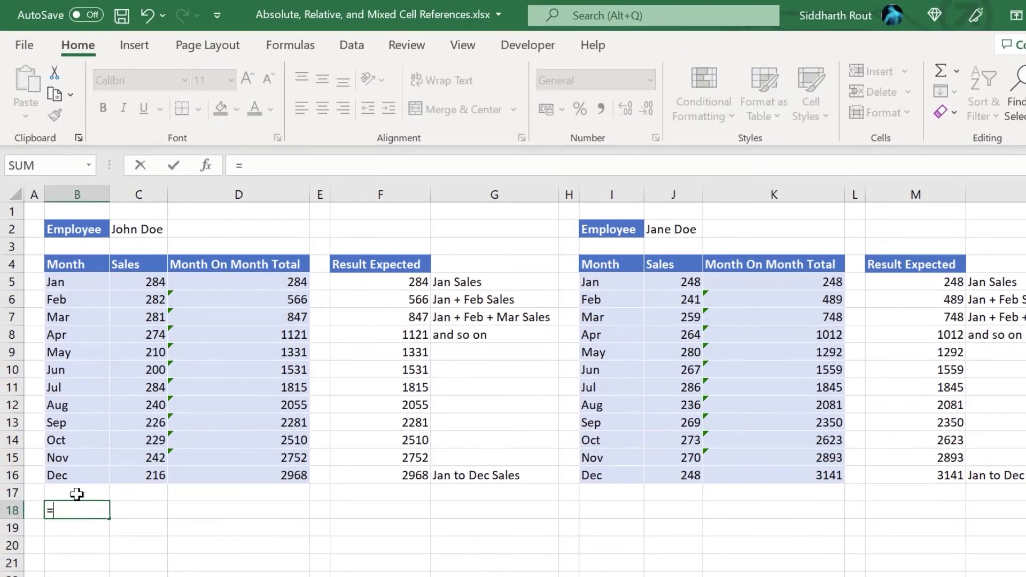
click(88, 210)
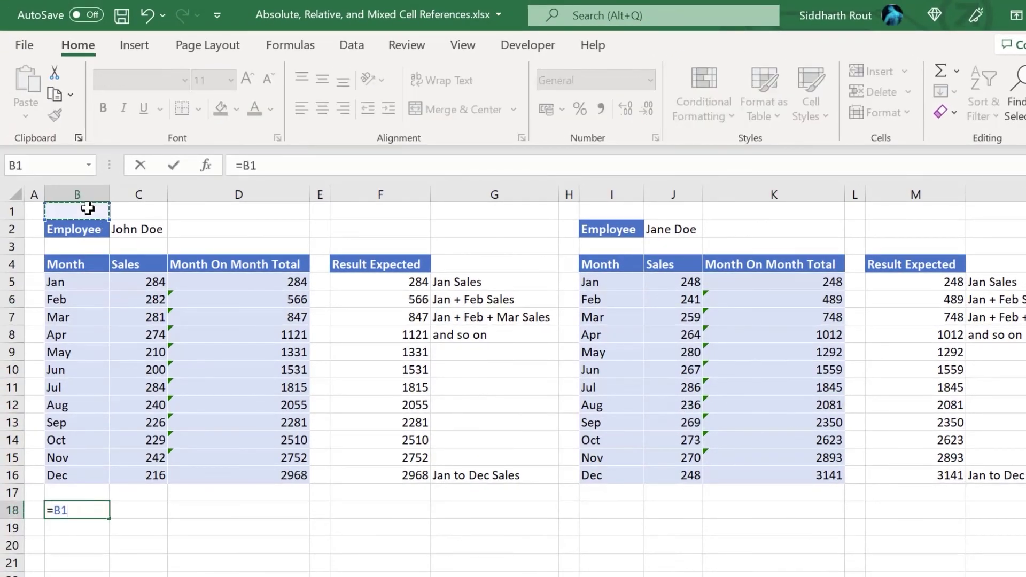
click(251, 165)
text($)
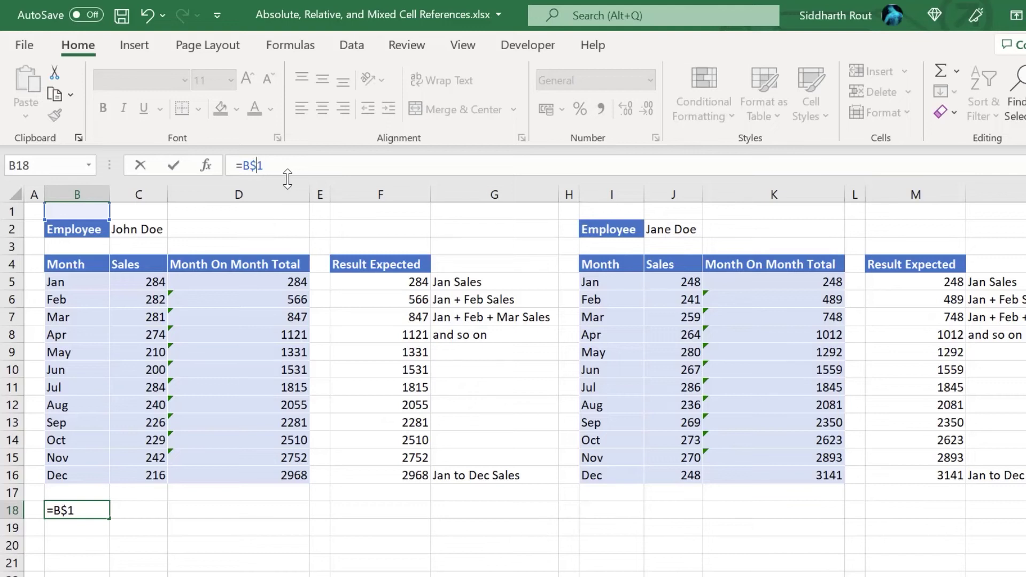
key(Return)
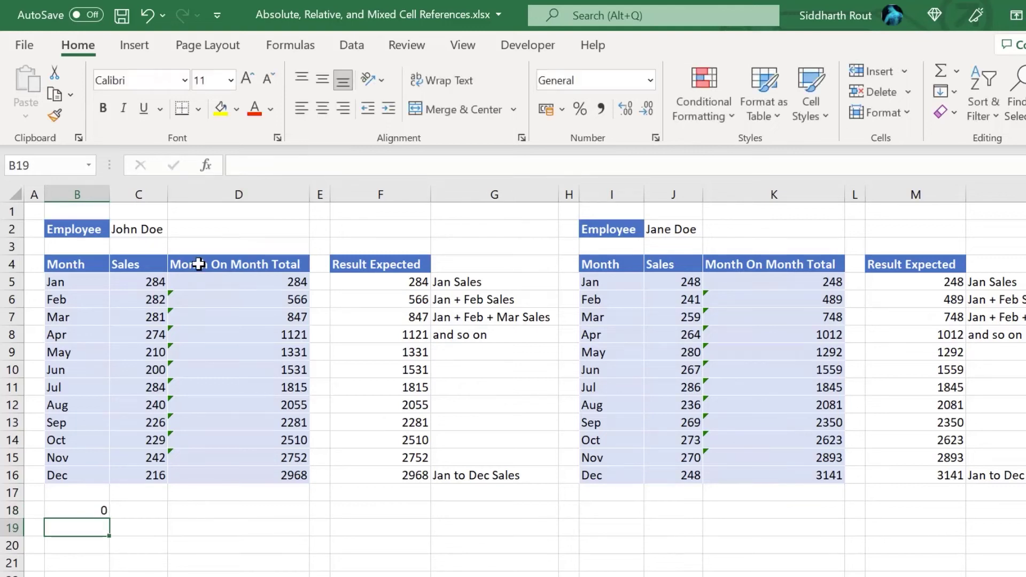
click(101, 510)
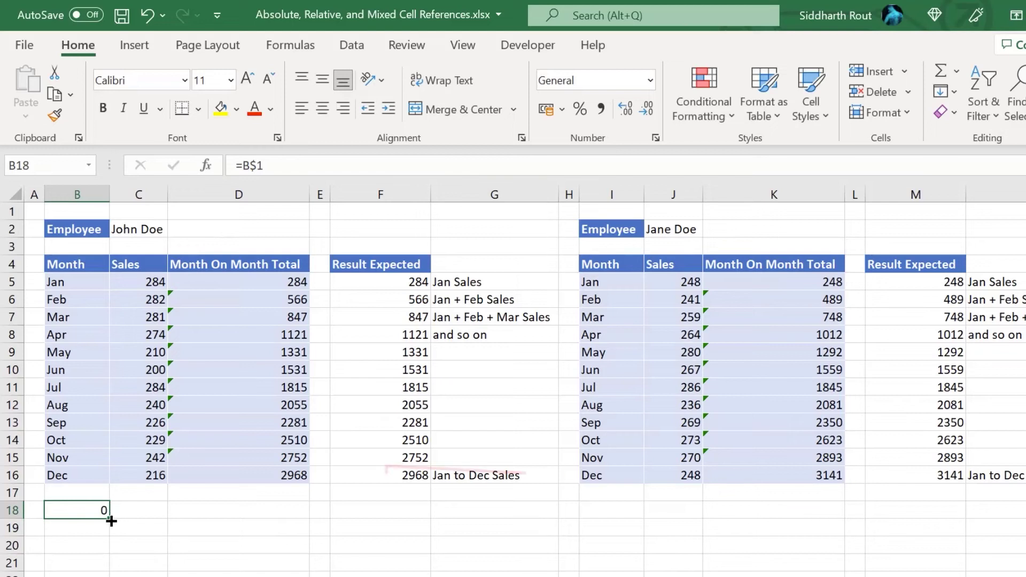
drag(109, 518, 619, 498)
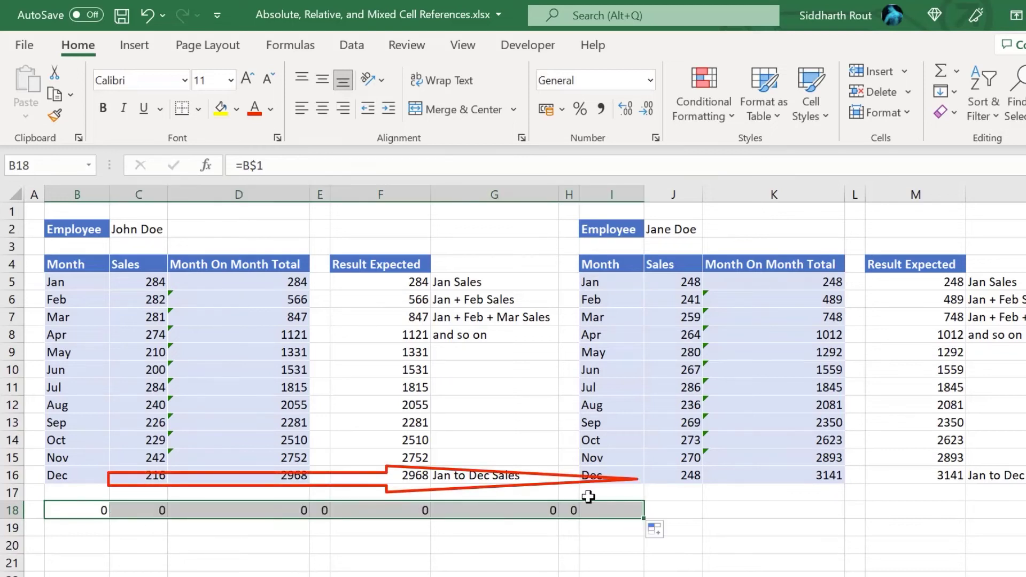
- Examine how the column and row parts of the reference behave in cells B18 through E18
double_click(82, 513)
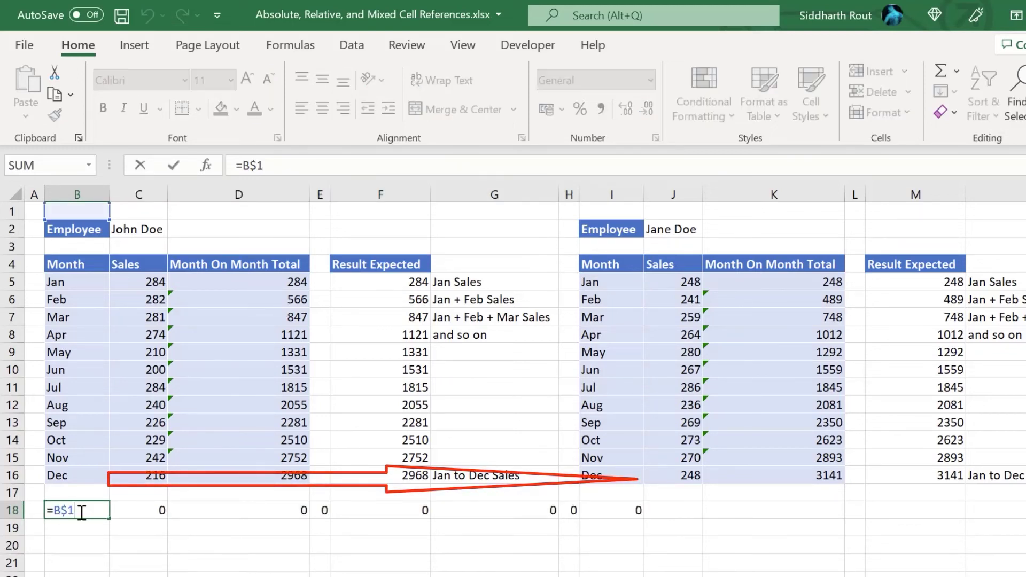
key(Escape)
double_click(129, 509)
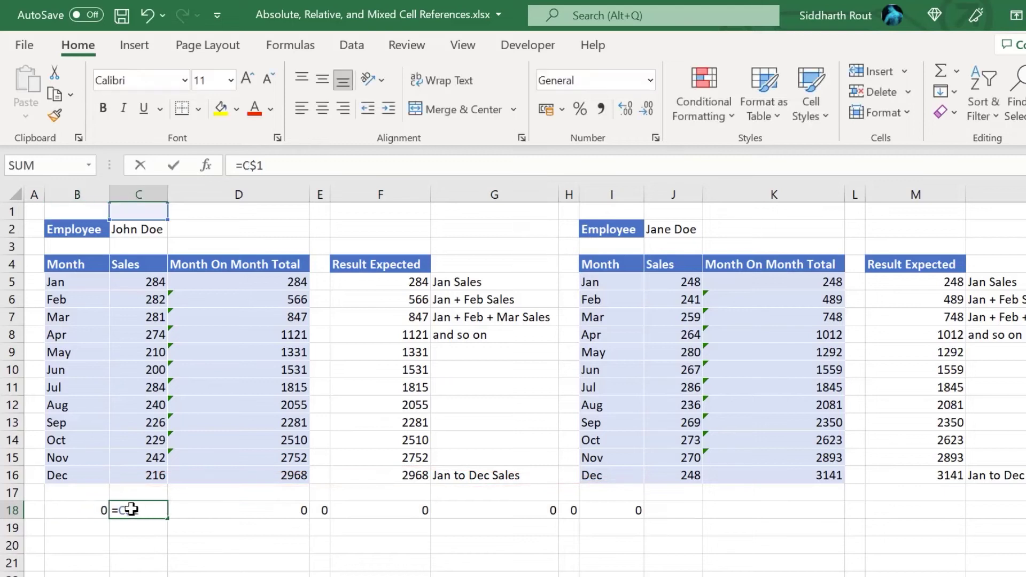
key(Escape)
double_click(215, 507)
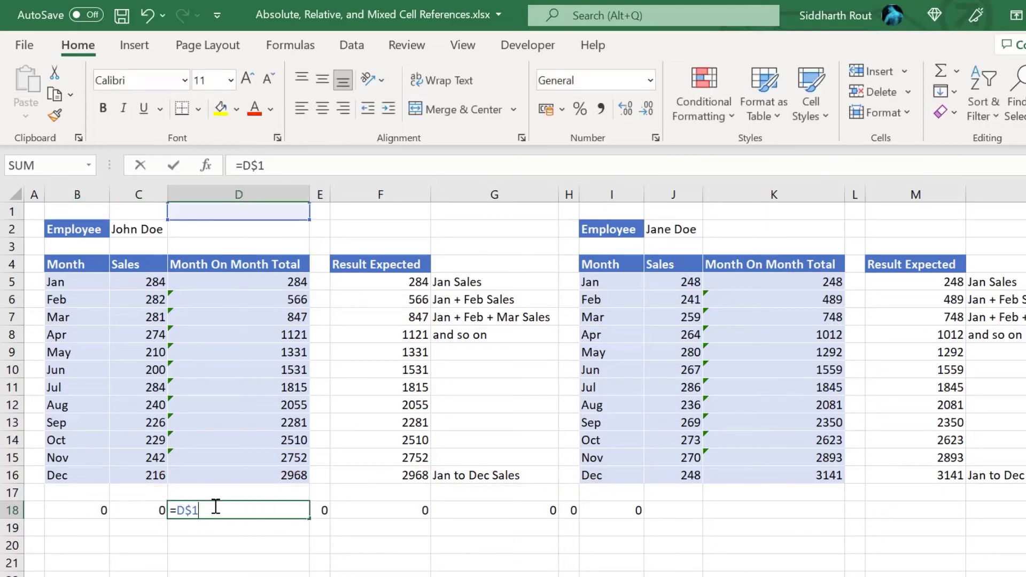
key(Escape)
double_click(321, 504)
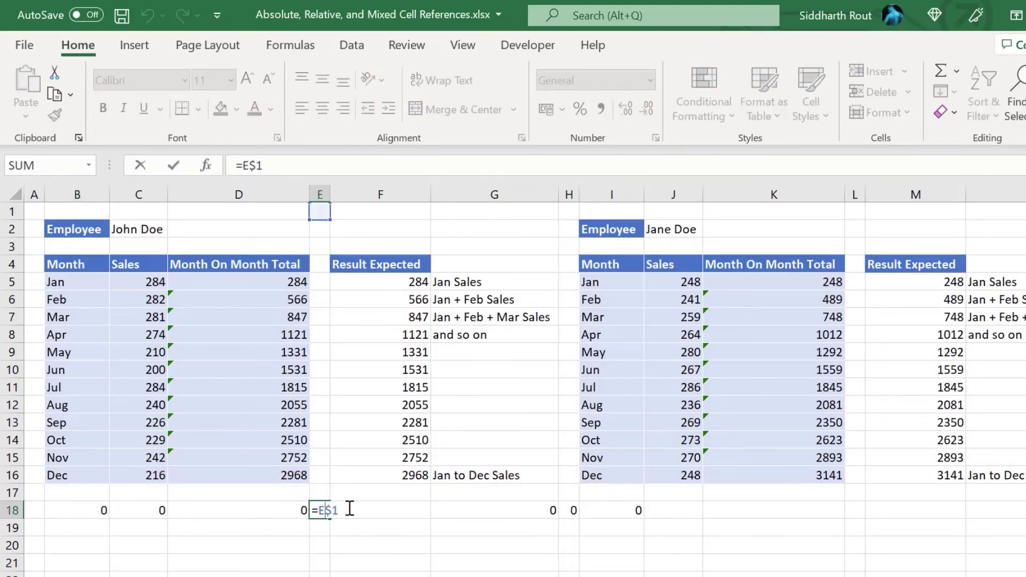
key(Escape)
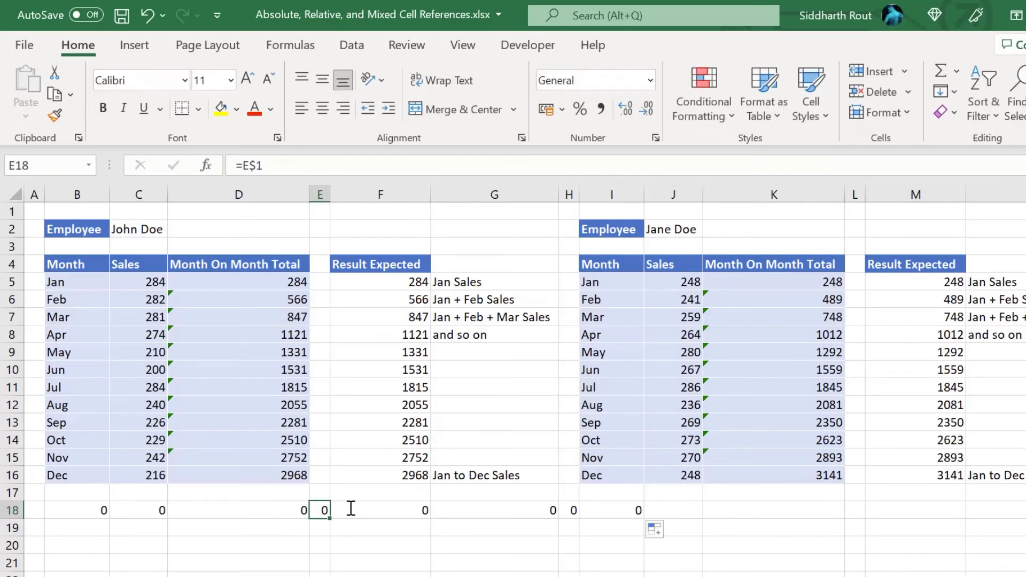
- Change the reference in B18 to the fully relative =B1 and fill it across to I18
click(89, 510)
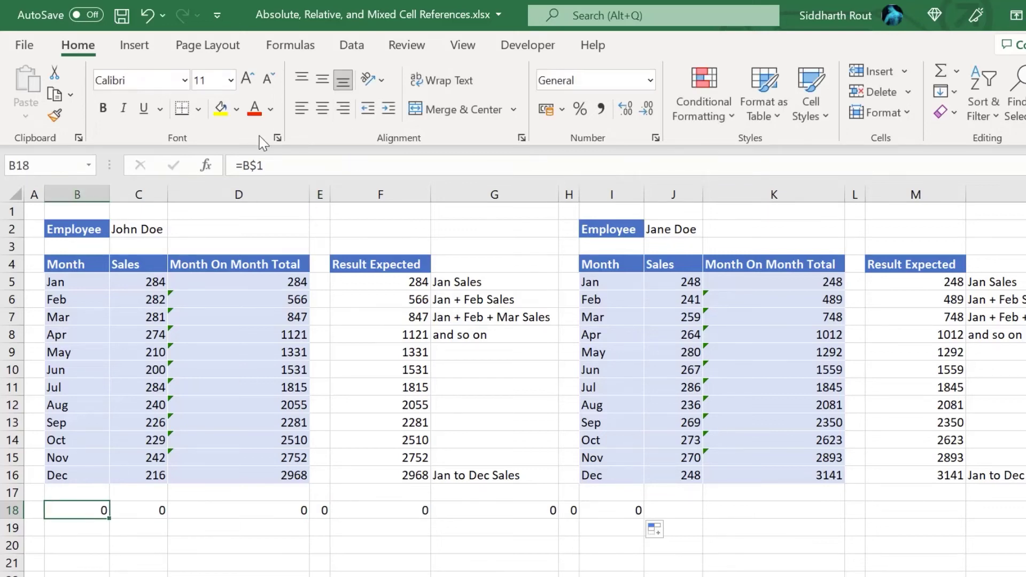
click(244, 165)
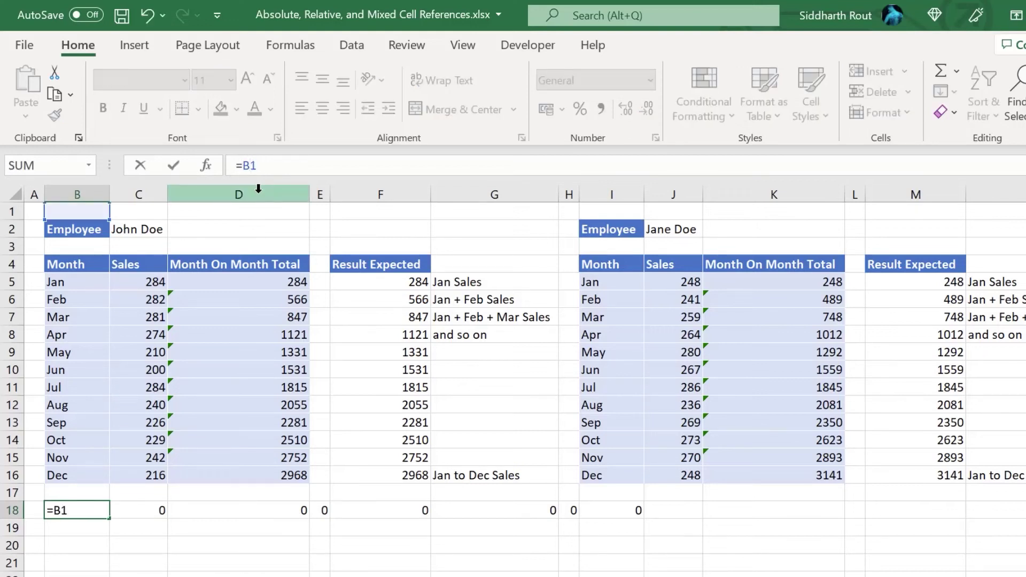
key(Return)
click(80, 510)
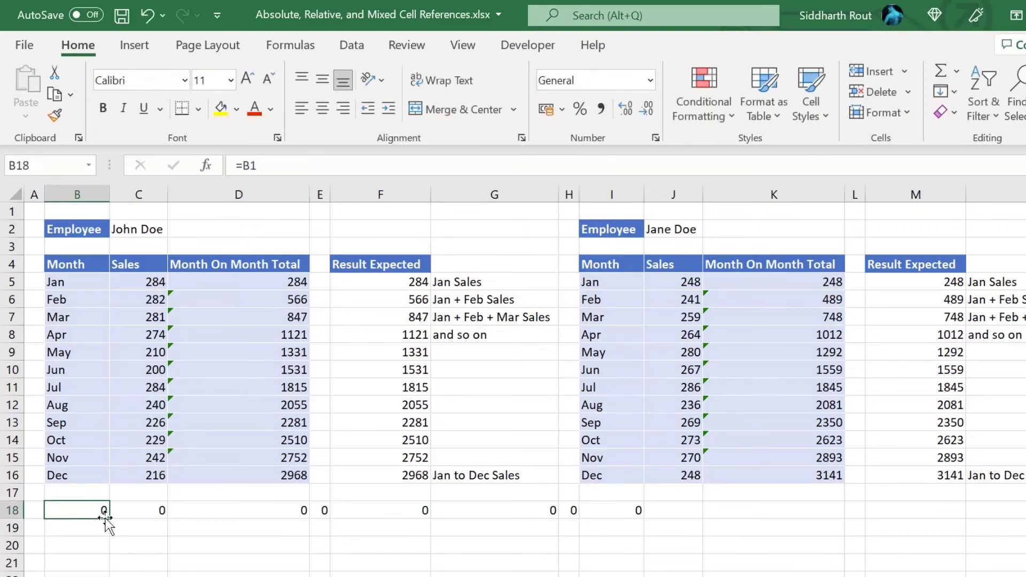
drag(109, 518, 655, 497)
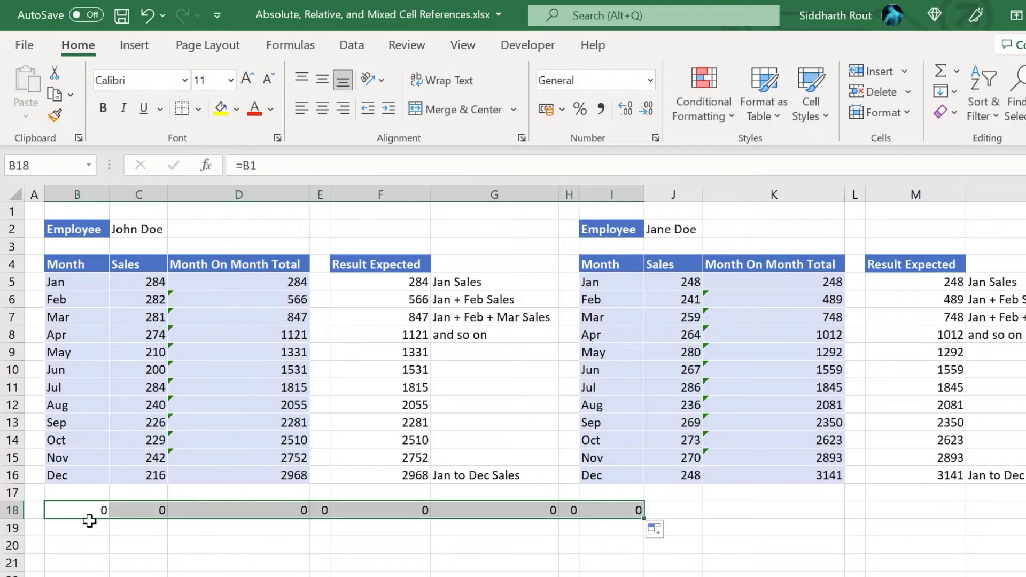
- Inspect the relative references in B18 through E18 for comparison with the row-absolute version, and return to B18
double_click(90, 512)
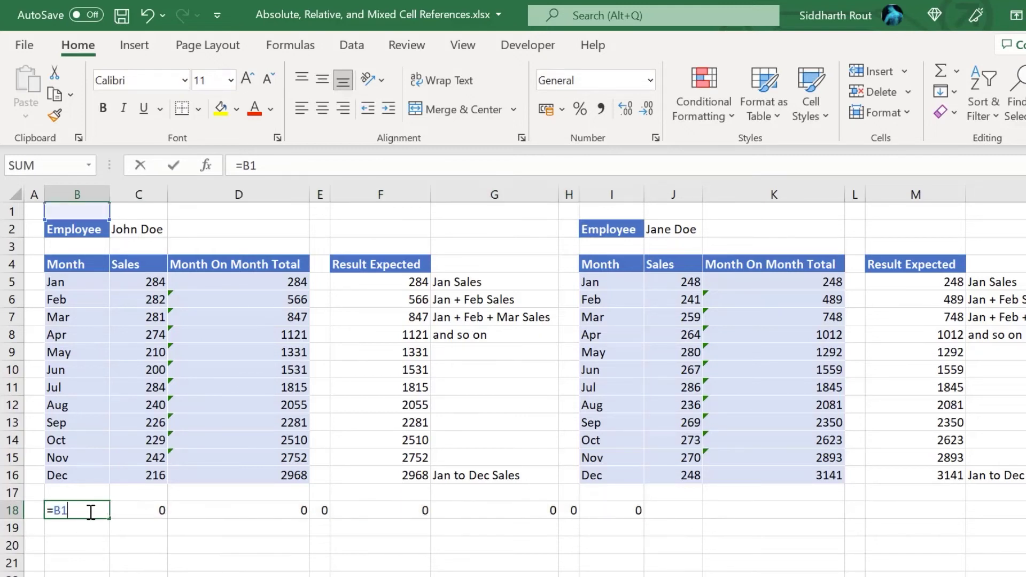
click(142, 508)
double_click(148, 508)
click(267, 508)
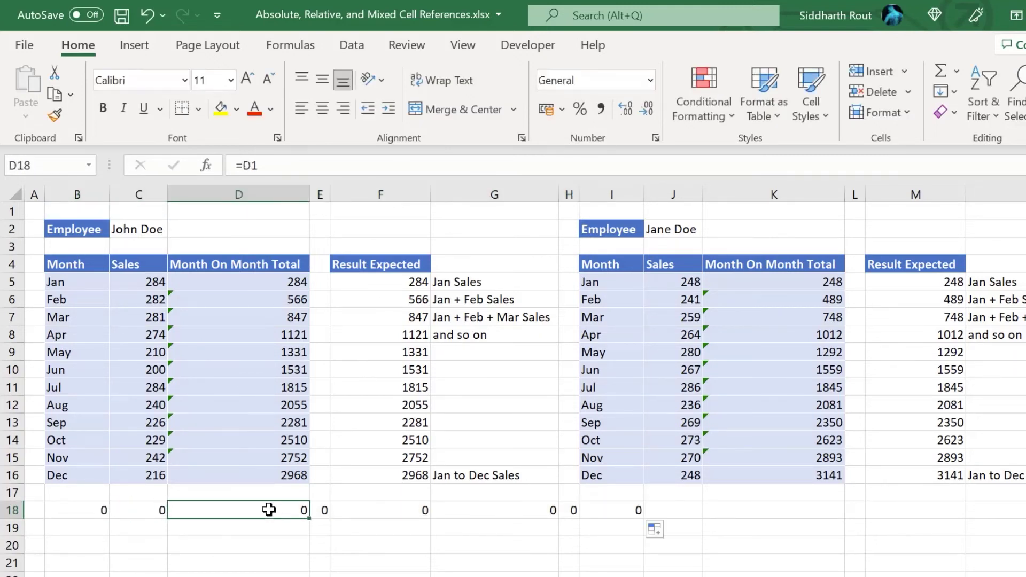
double_click(268, 508)
key(Escape)
click(320, 508)
double_click(321, 509)
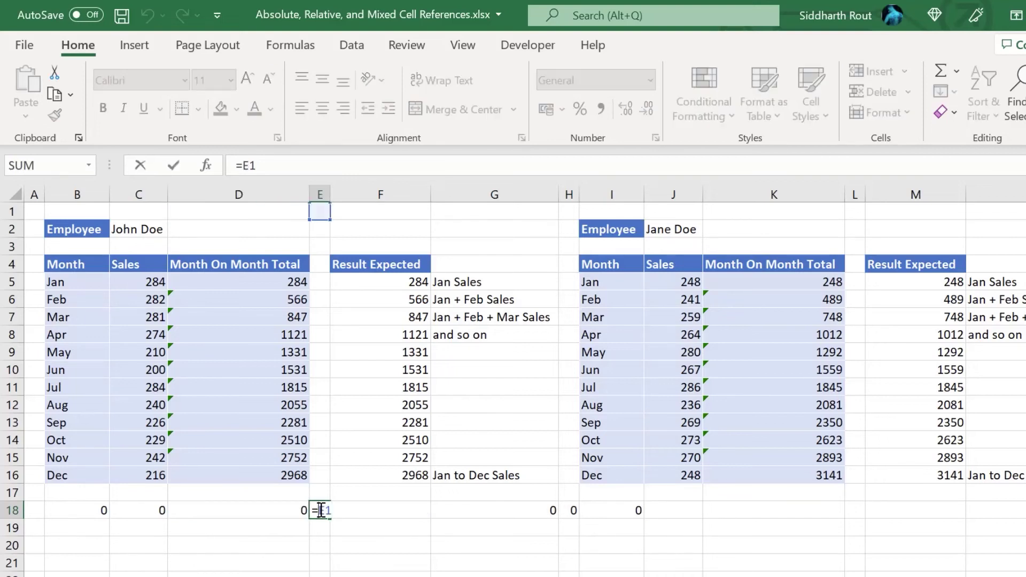
key(Escape)
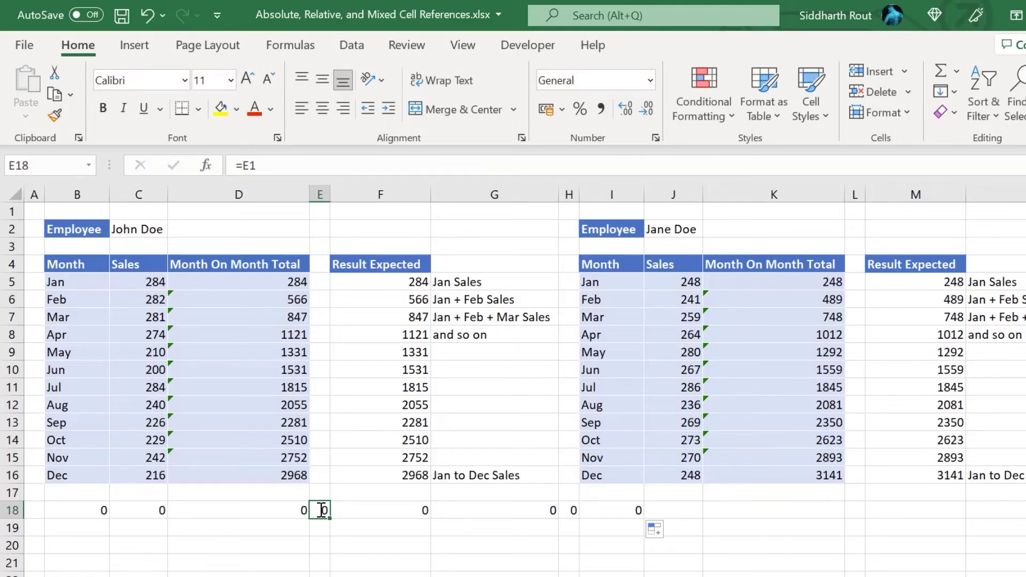
key(Escape)
click(96, 510)
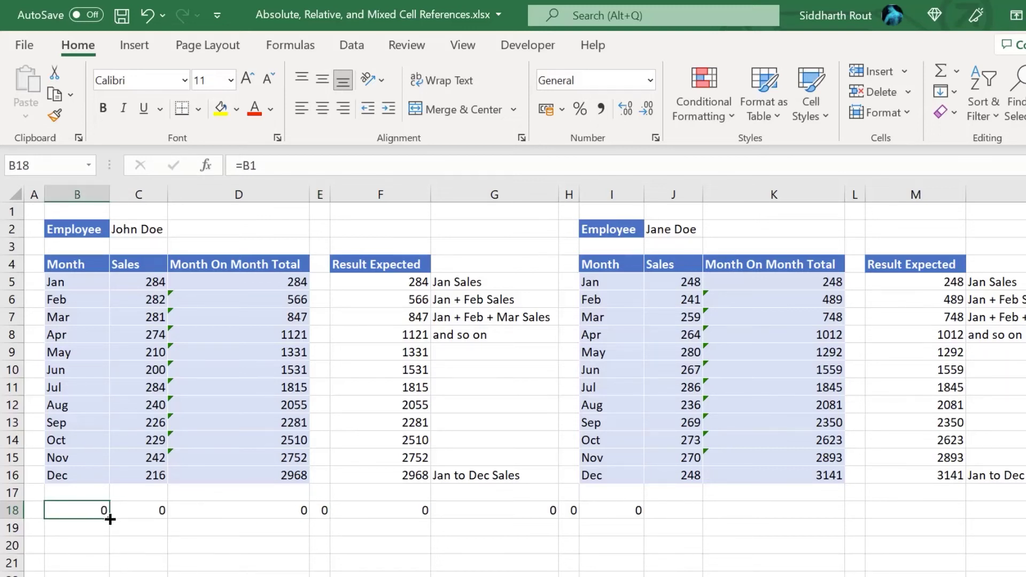
- Fill the relative reference =B1 from B18 down to B20 and check the resulting formulas in B19 and B20
drag(110, 519, 109, 554)
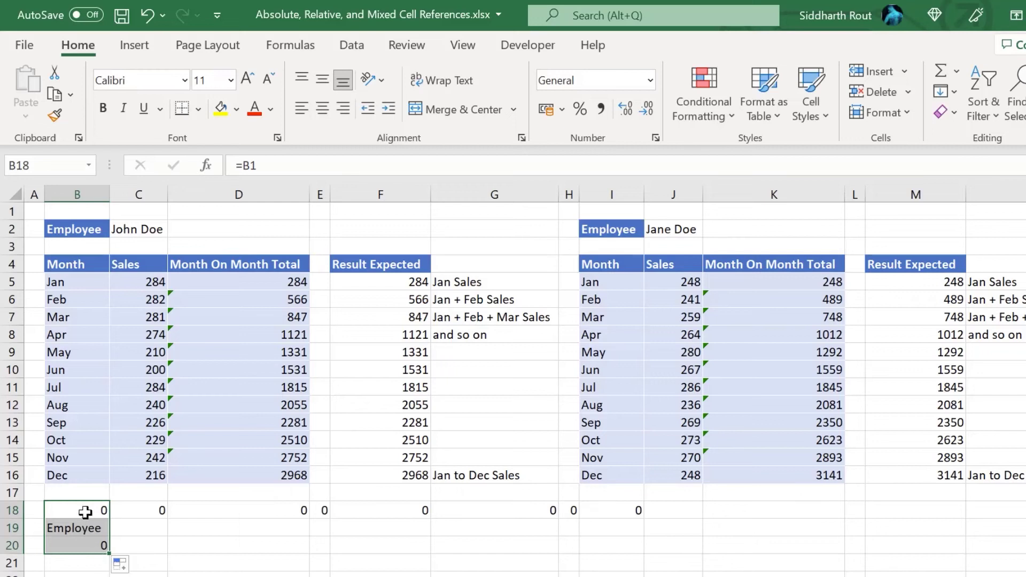
click(89, 528)
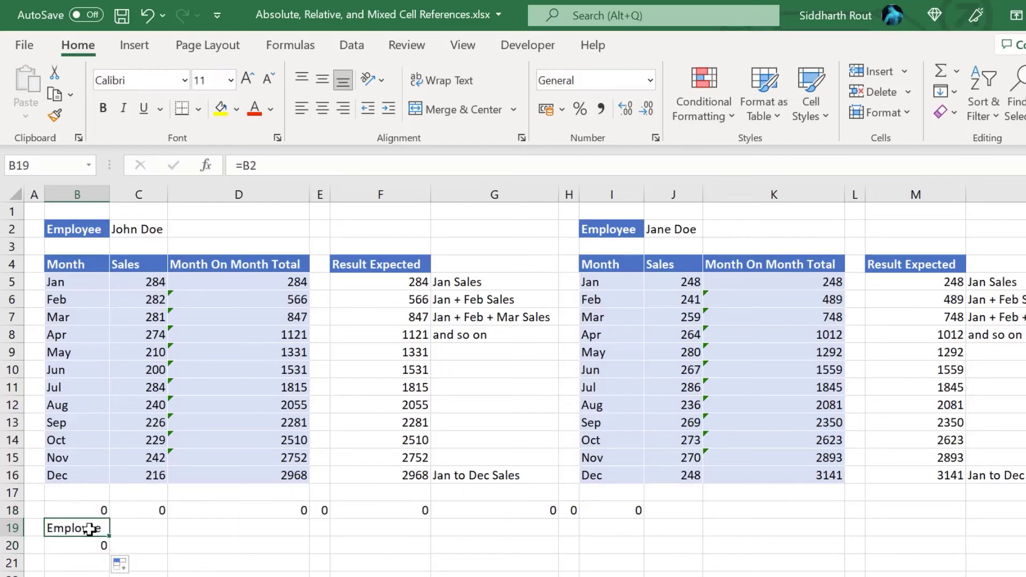
click(92, 546)
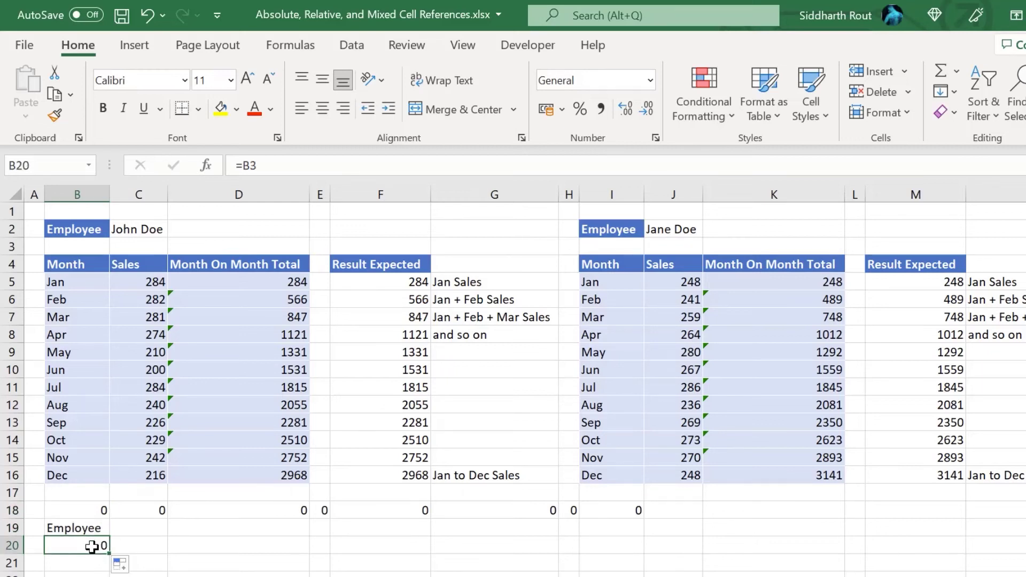
- Change the reference in B18 to the row-absolute =B$1 and fill it down to B20
click(97, 510)
click(253, 167)
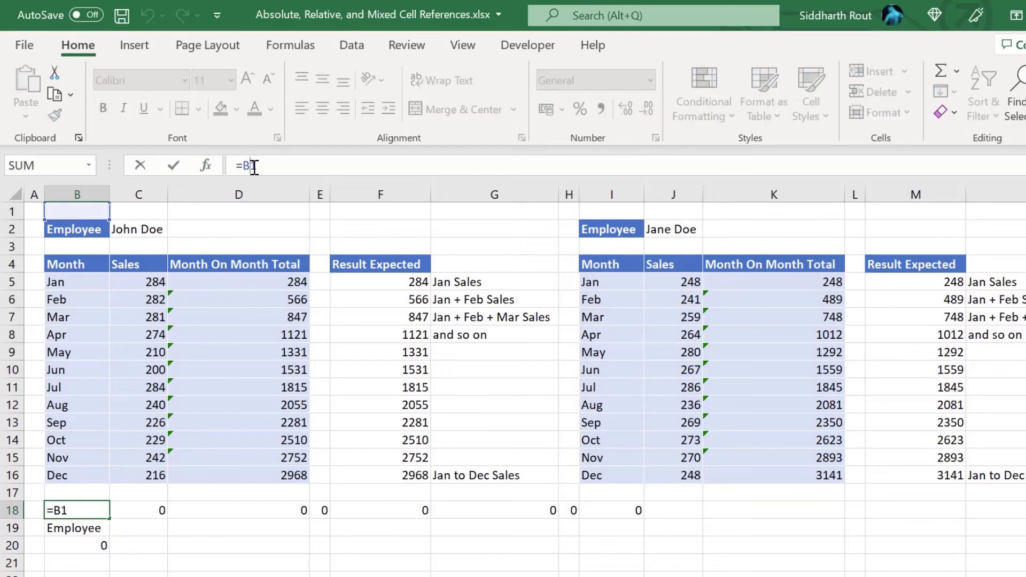
key(F4)
key(Return)
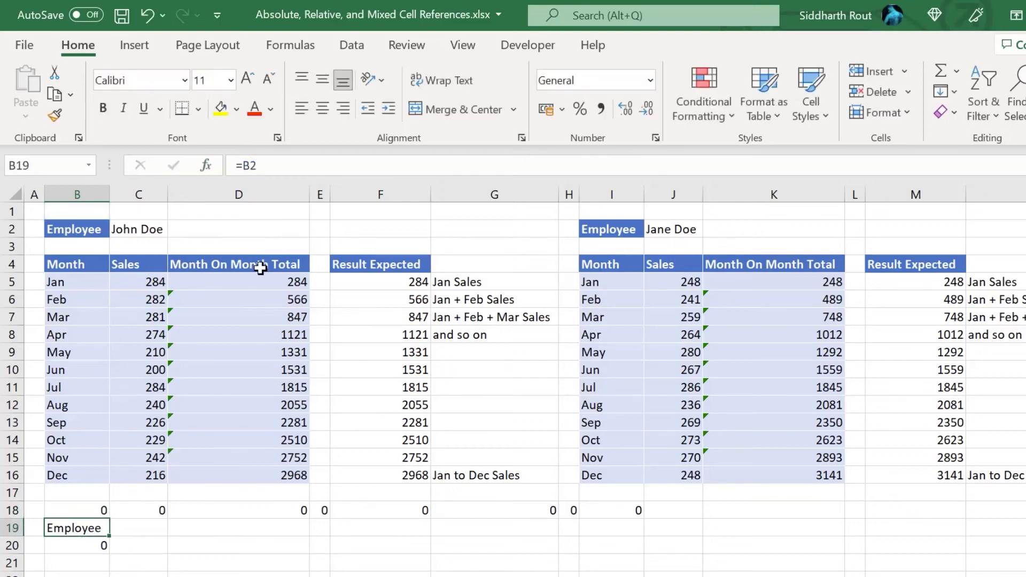
click(91, 509)
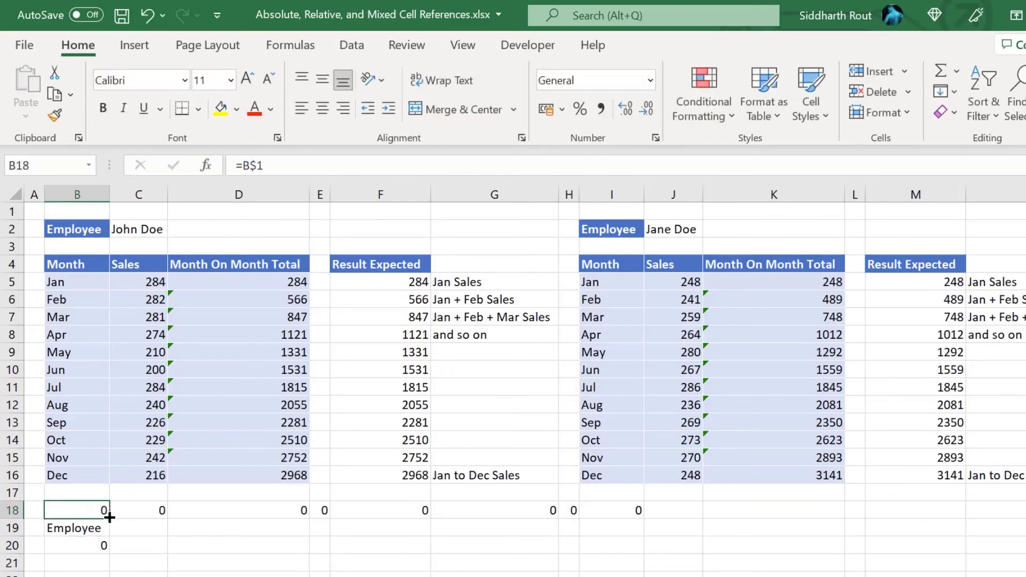
drag(107, 546, 106, 546)
- Inspect the row-absolute references filled into cells B19 and B20
click(101, 528)
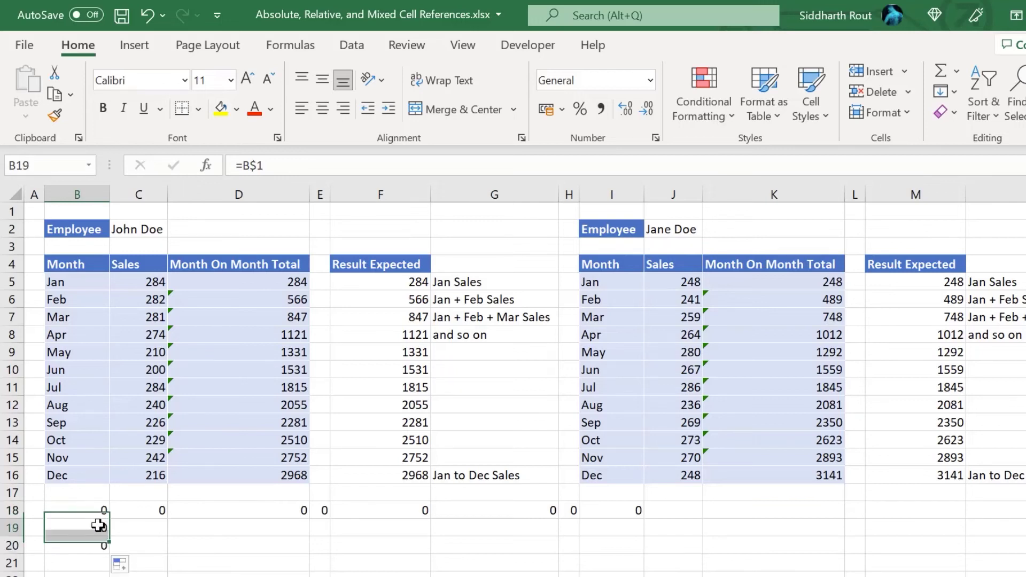
double_click(99, 527)
key(Escape)
click(94, 544)
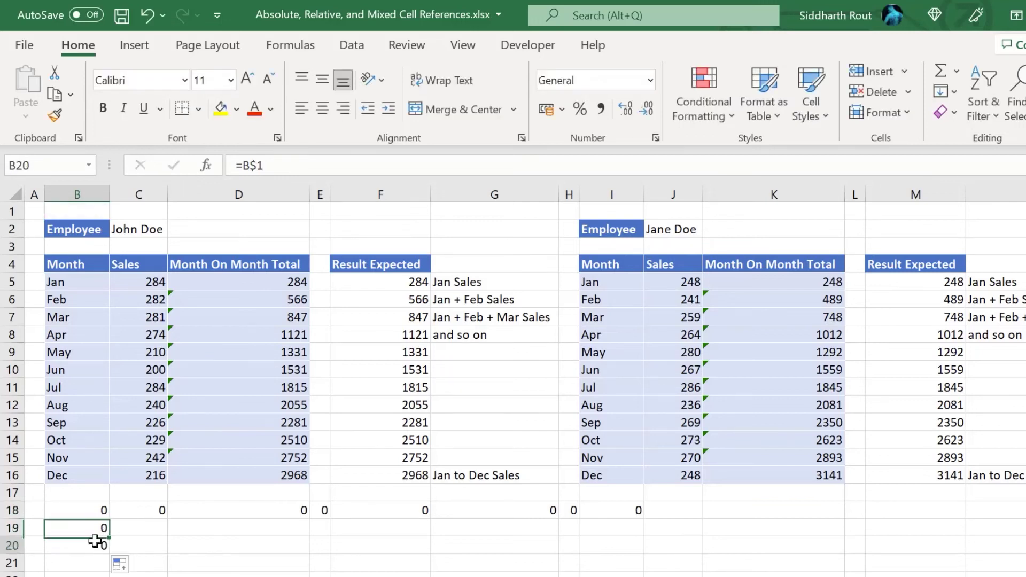
double_click(97, 542)
key(Escape)
mouse_move(95, 547)
mouse_down()
mouse_move(92, 513)
mouse_move(93, 568)
mouse_up()
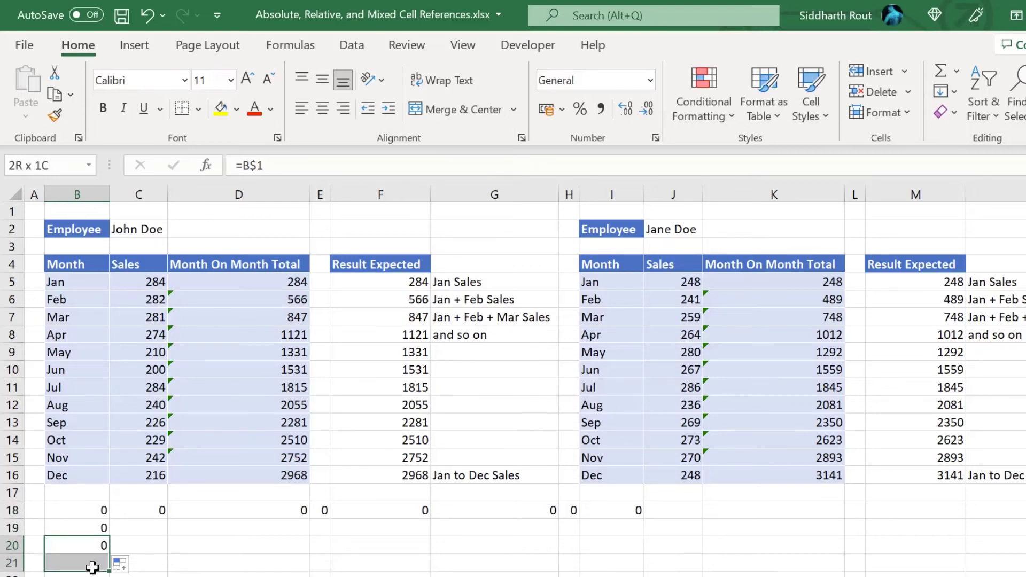
drag(92, 568, 92, 560)
click(93, 543)
drag(87, 542, 728, 543)
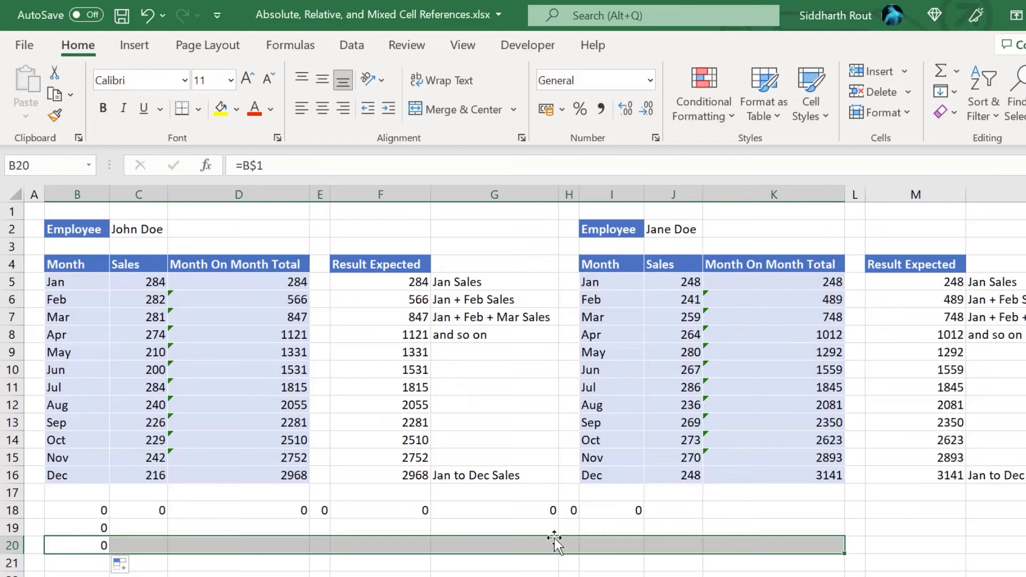
click(107, 544)
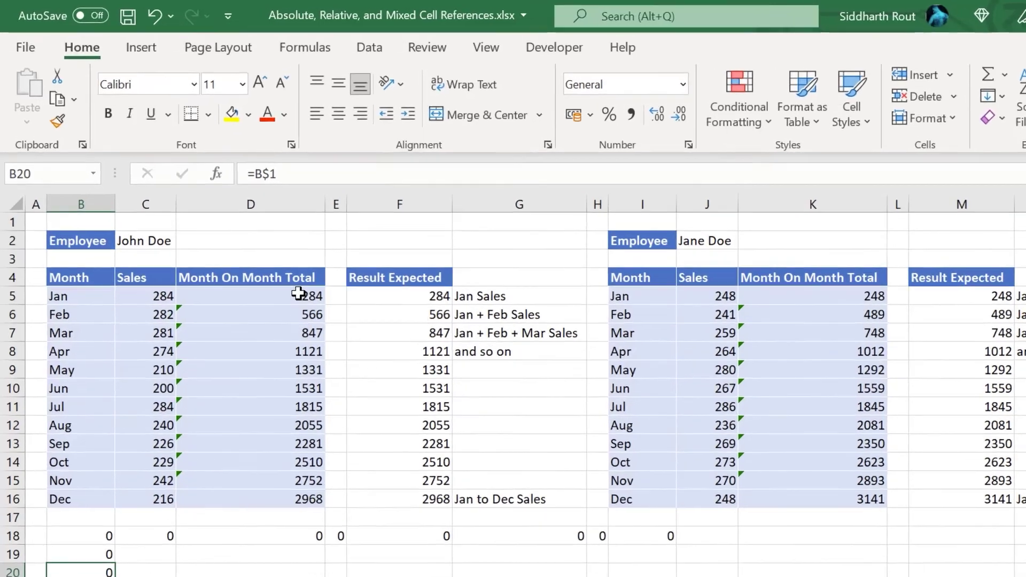
- Remove every dollar sign from the January total formula in D5 to make it =SUM(C5:C5)
click(298, 293)
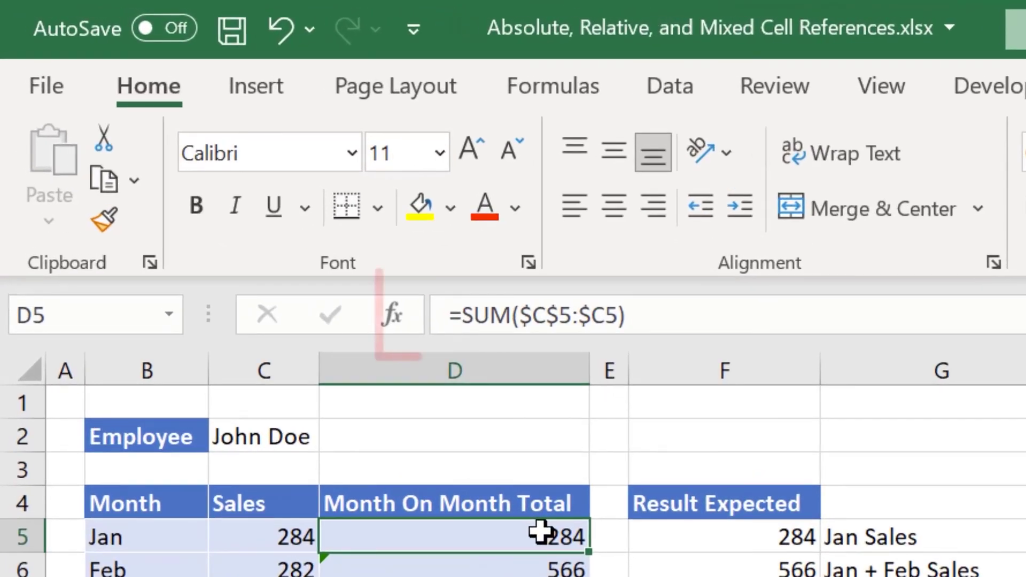
click(519, 319)
key(Delete)
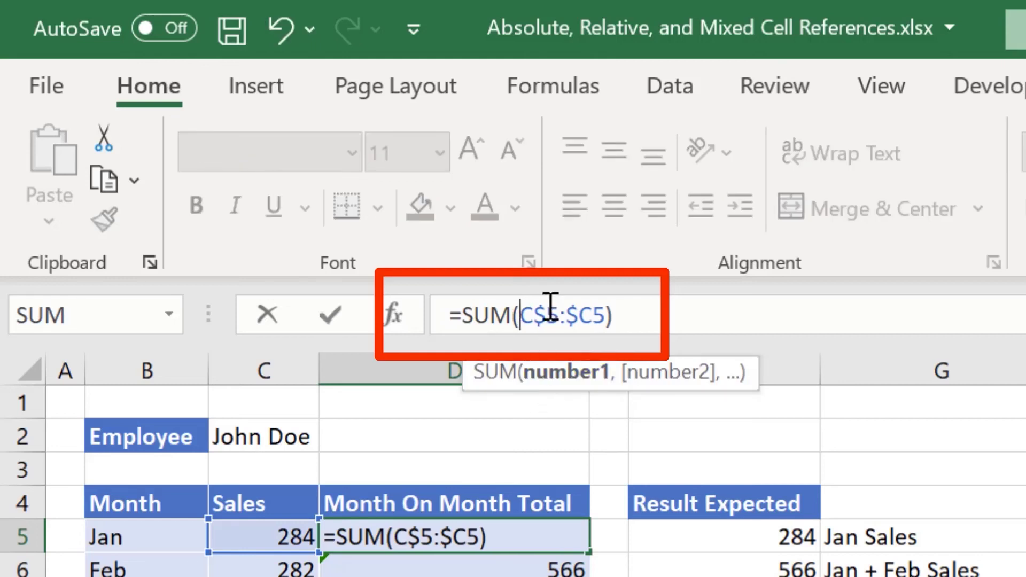
click(535, 319)
key(Delete)
click(558, 312)
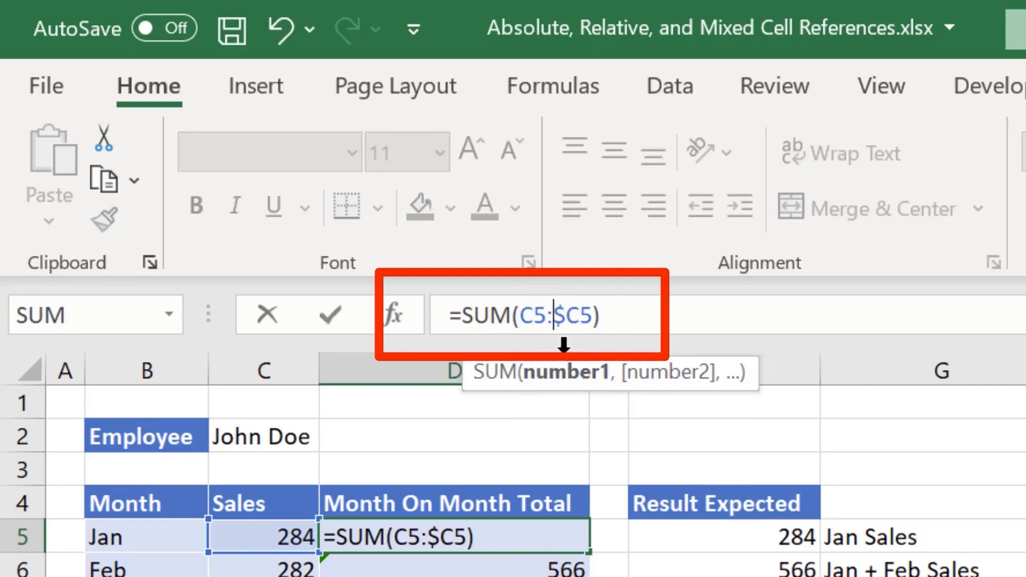
key(Delete)
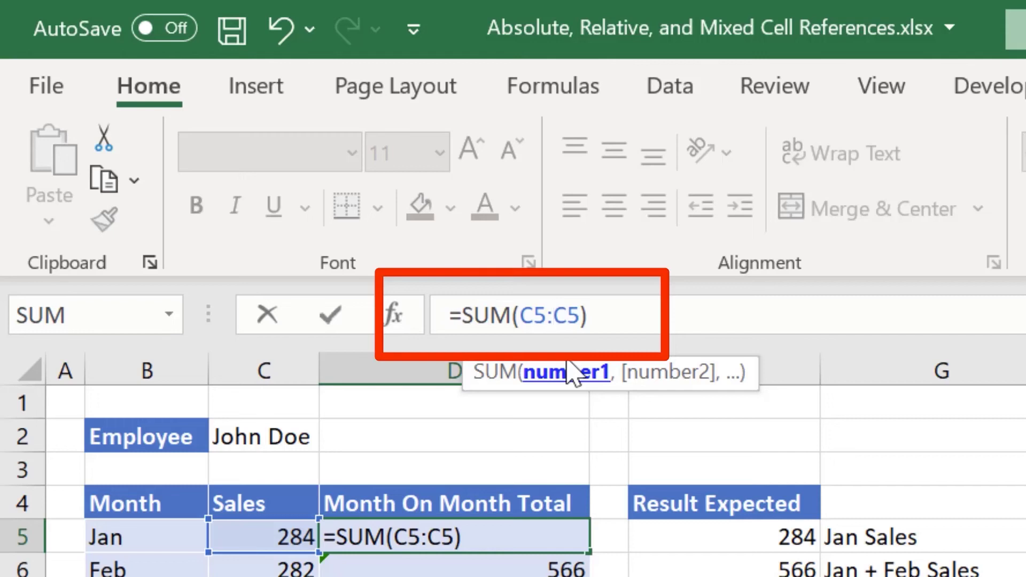
- Cycle the first C5 reference in D5's formula twice through $C$5, C$5, $C5 and back to relative C5
double_click(534, 314)
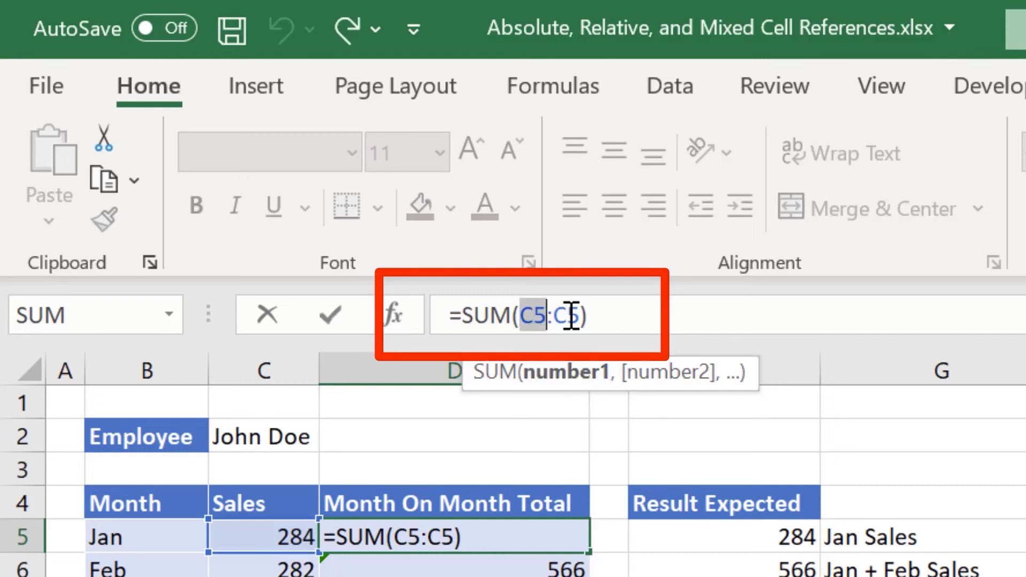
key(F4)
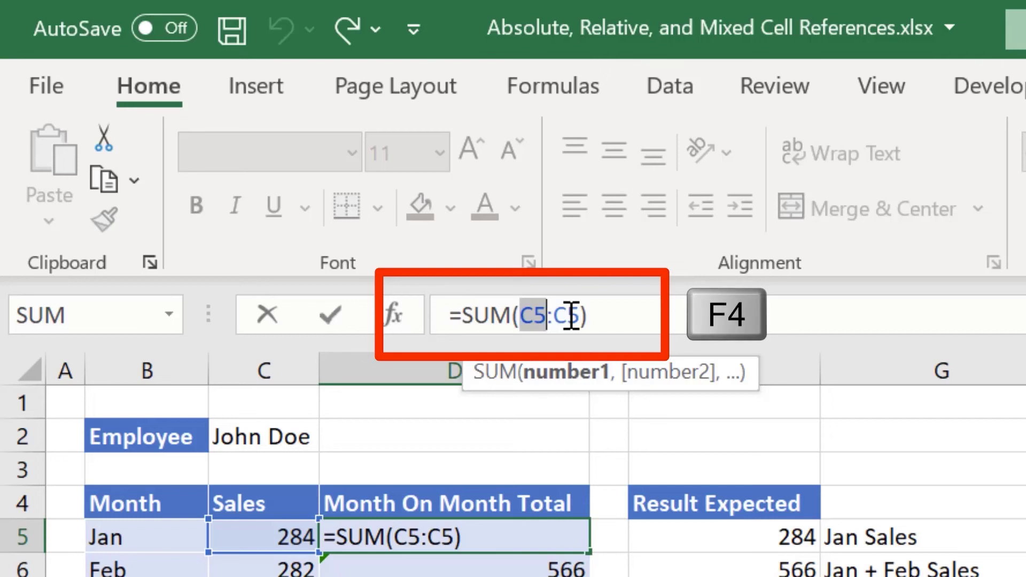
key(F4)
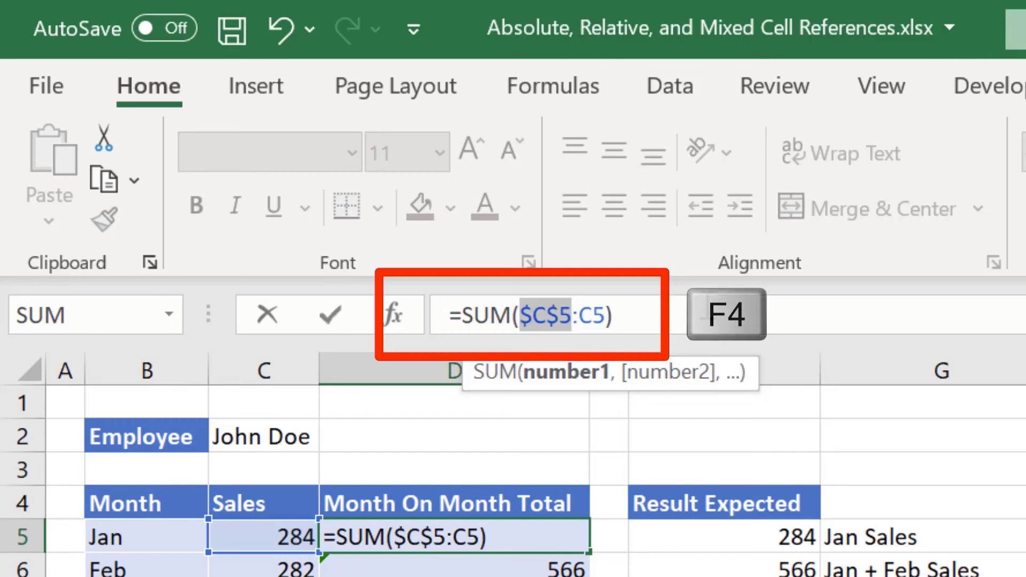
key(F4)
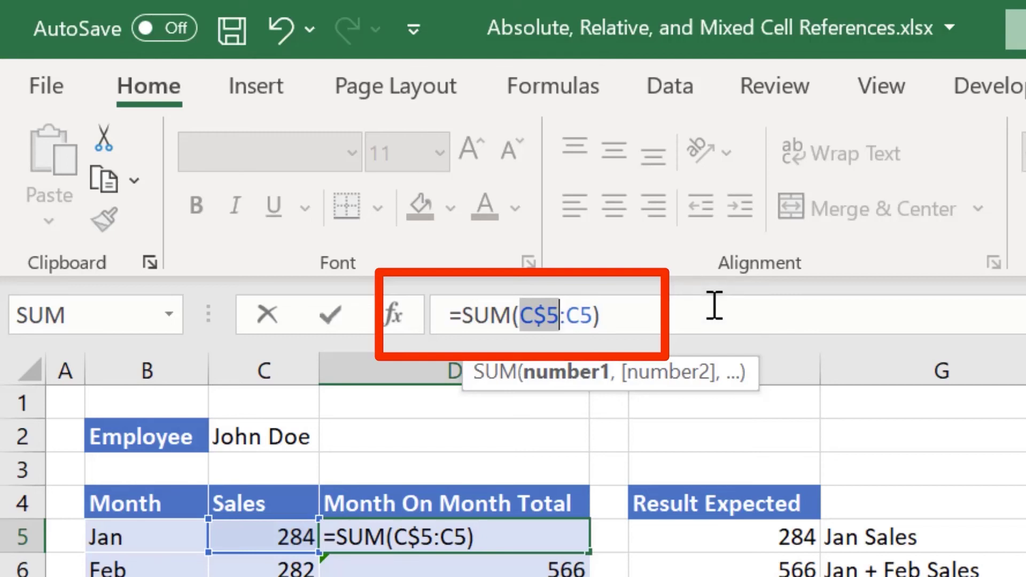
key(F4)
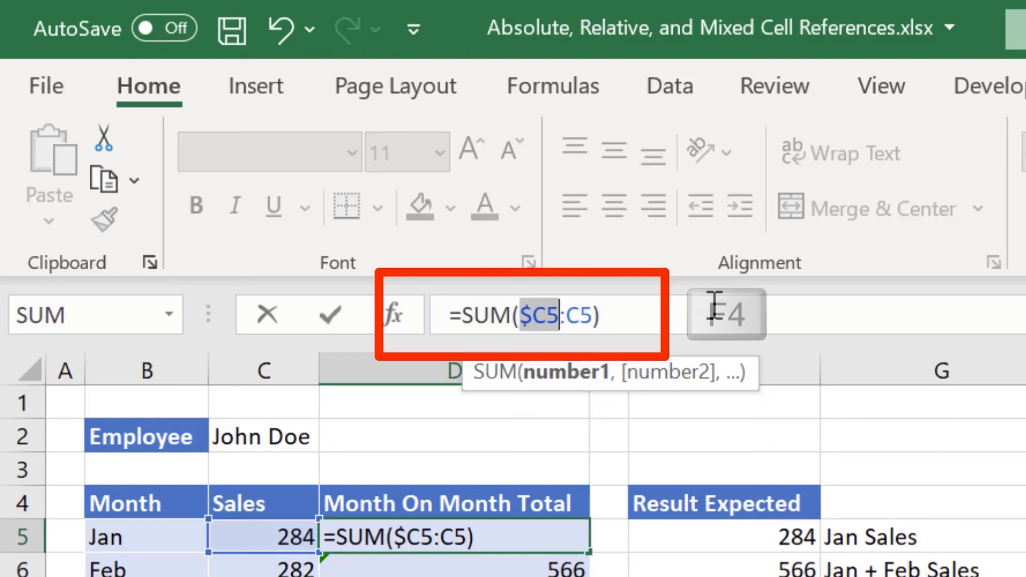
key(F4)
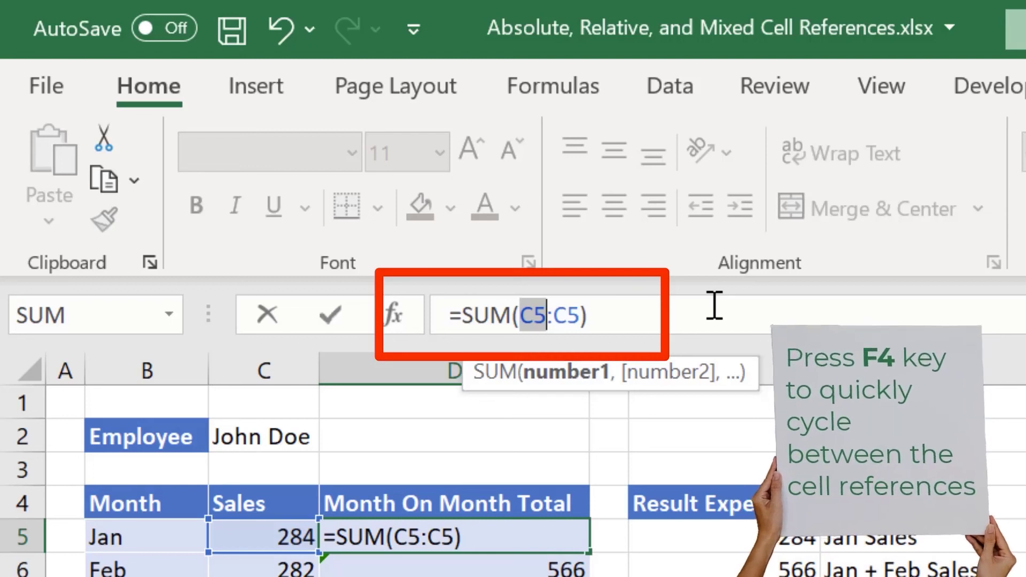
key(F4)
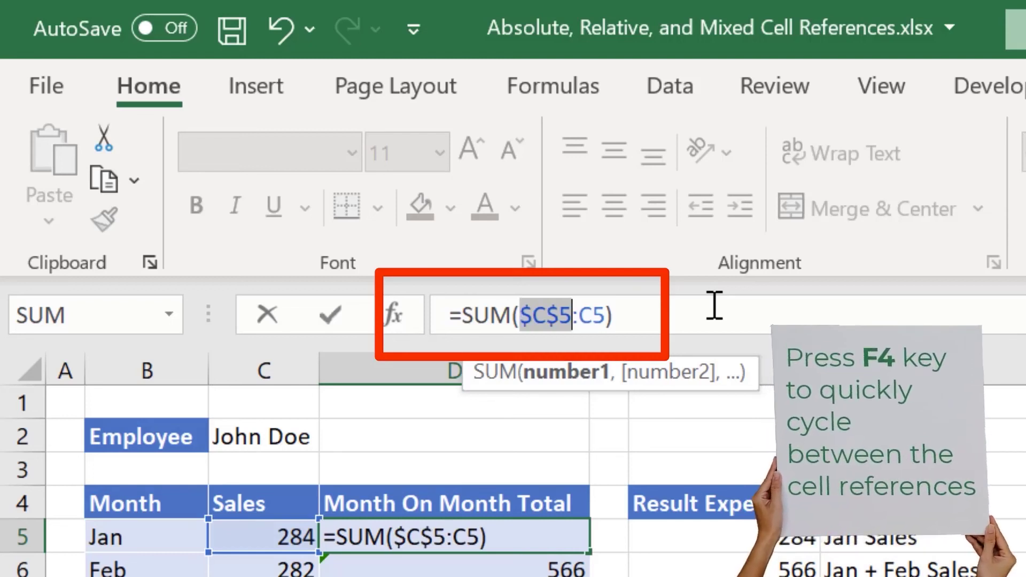
key(F4)
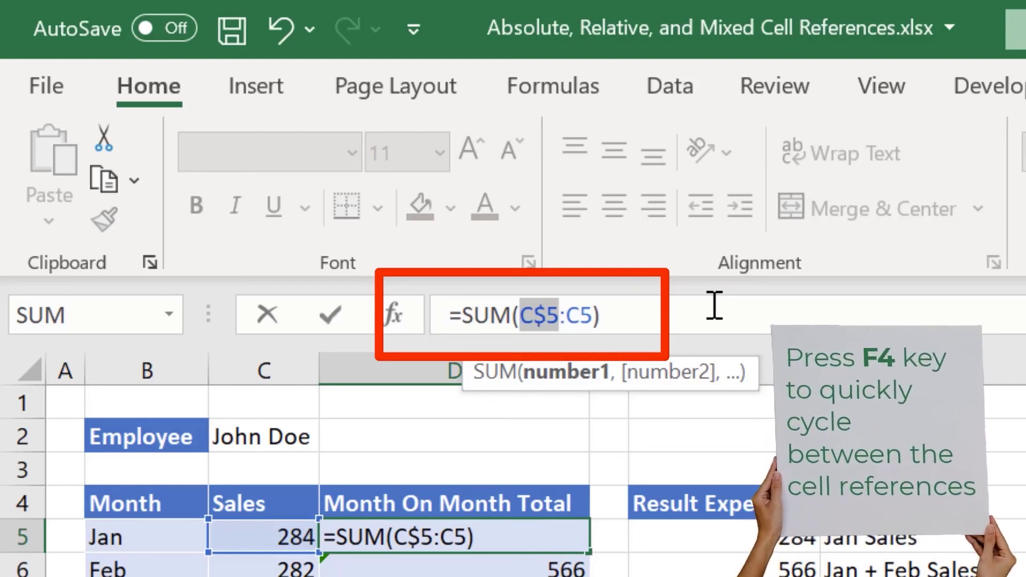
key(F4)
key(F4)
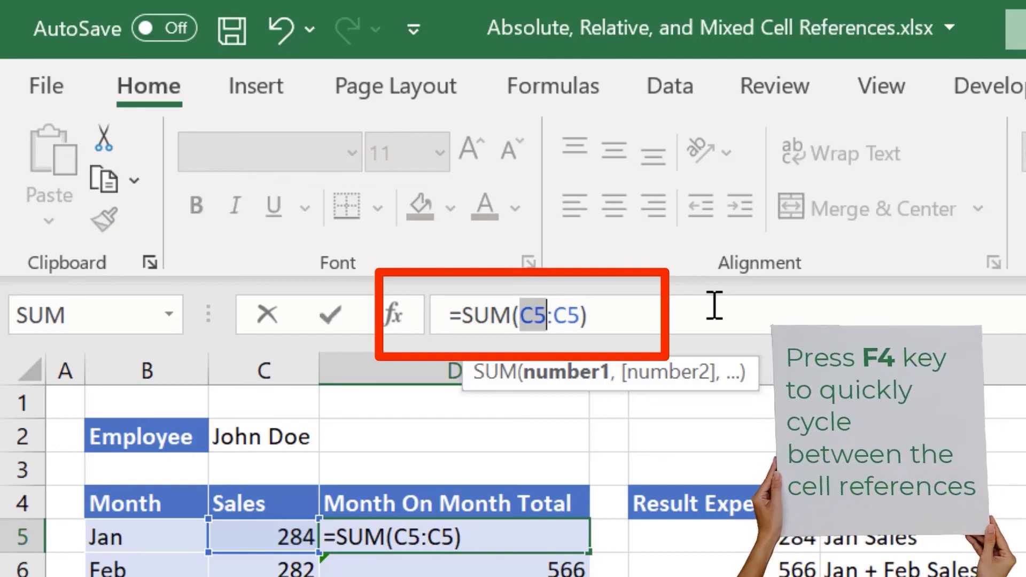